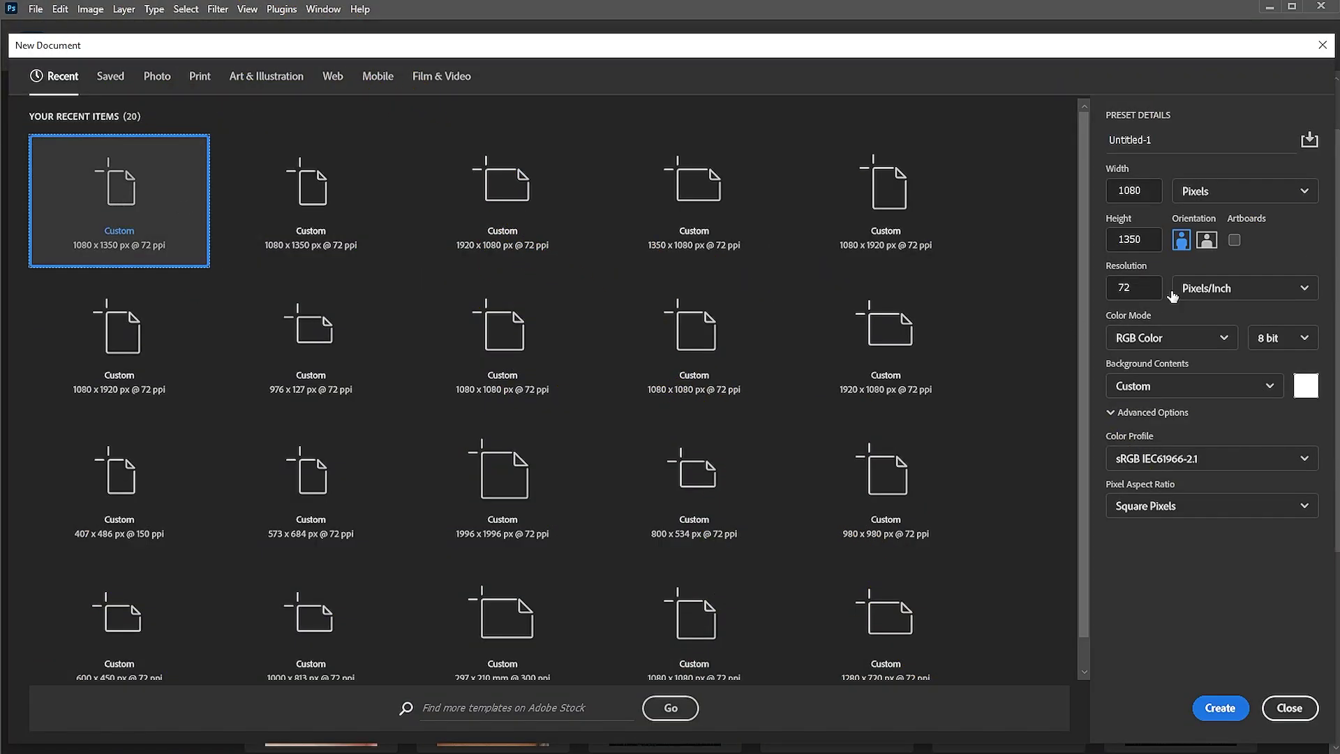
# Create a blank 1080 × 1350 px portrait document at 72 ppi
pyautogui.click(1143, 190)
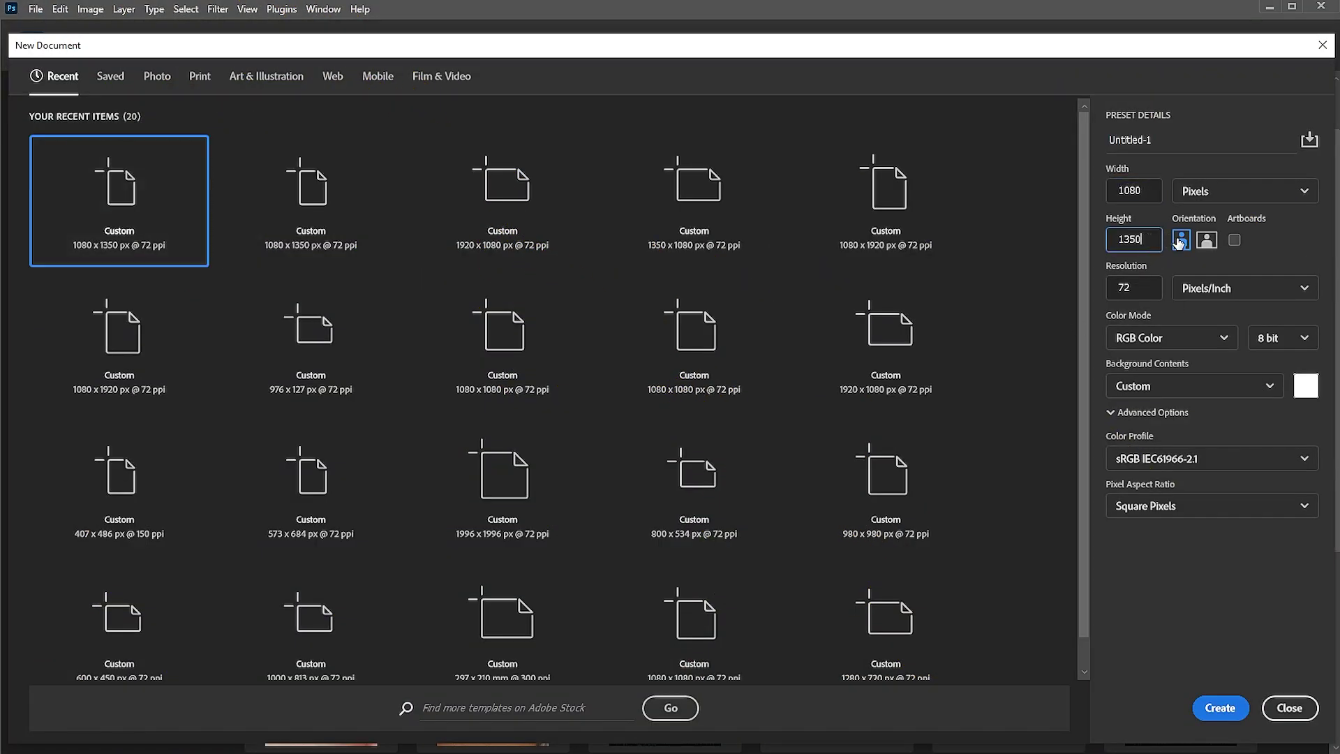
pyautogui.click(1235, 701)
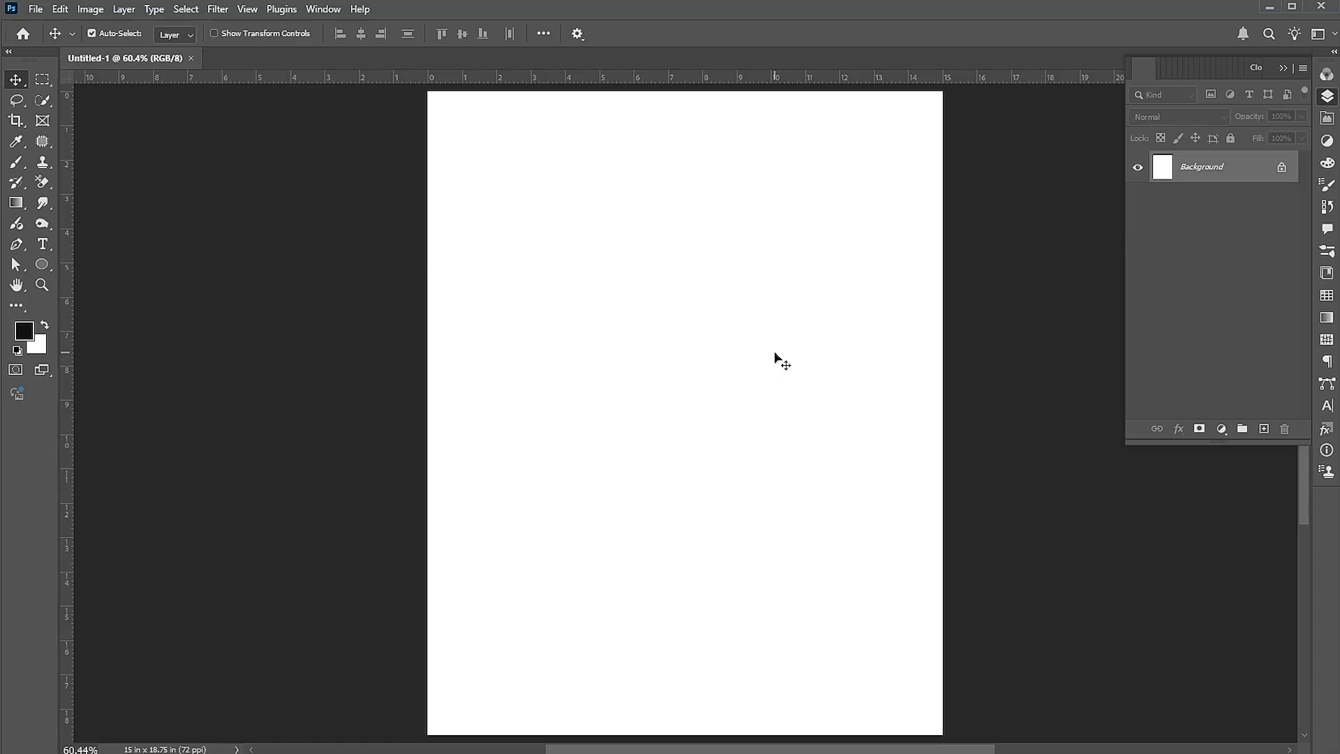
# Add a Gradient Fill layer using the grey-to-transparent basic preset
pyautogui.click(1222, 430)
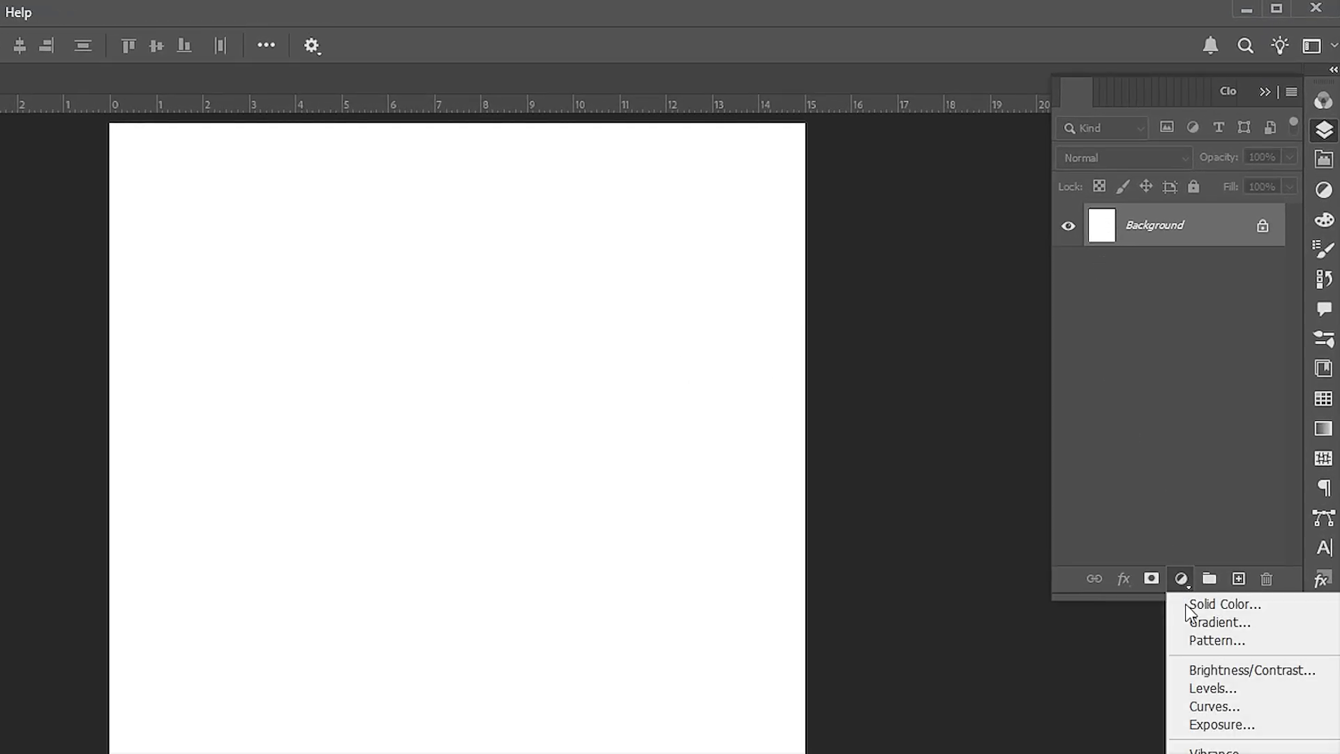
pyautogui.click(1195, 622)
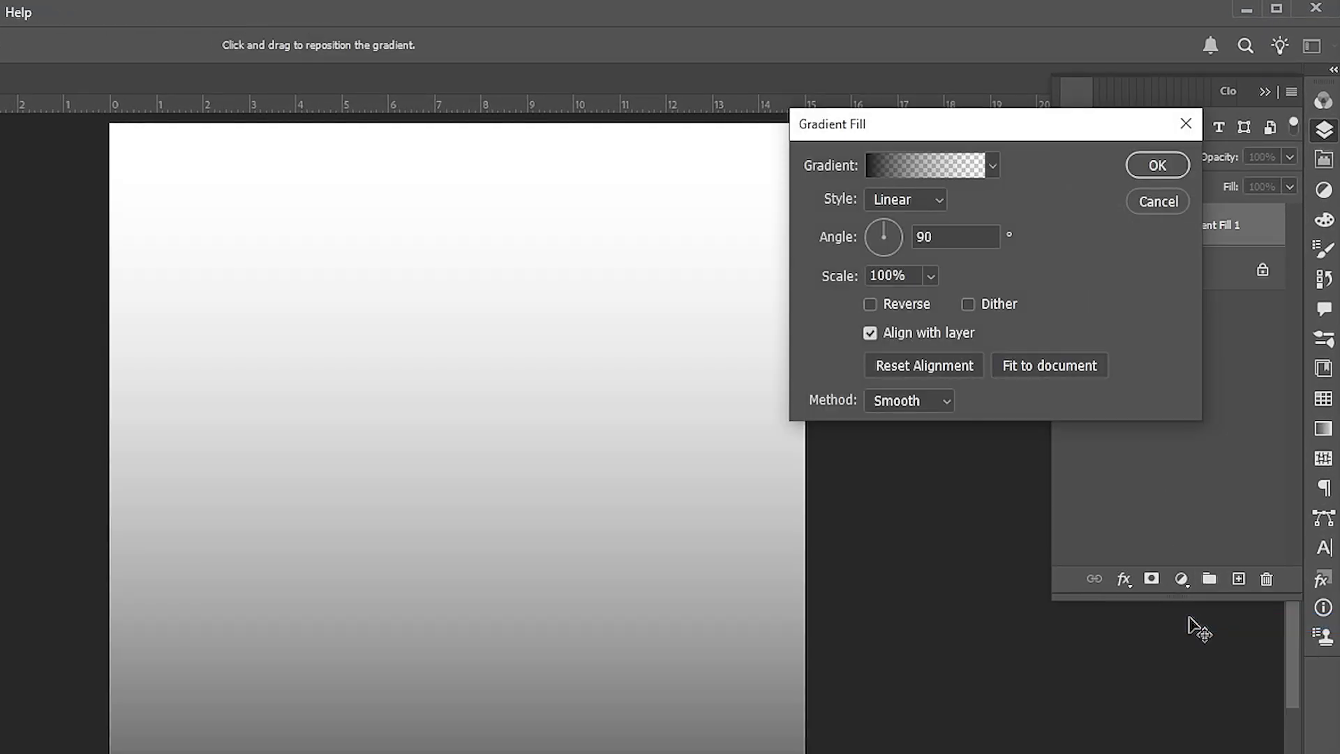
pyautogui.click(991, 166)
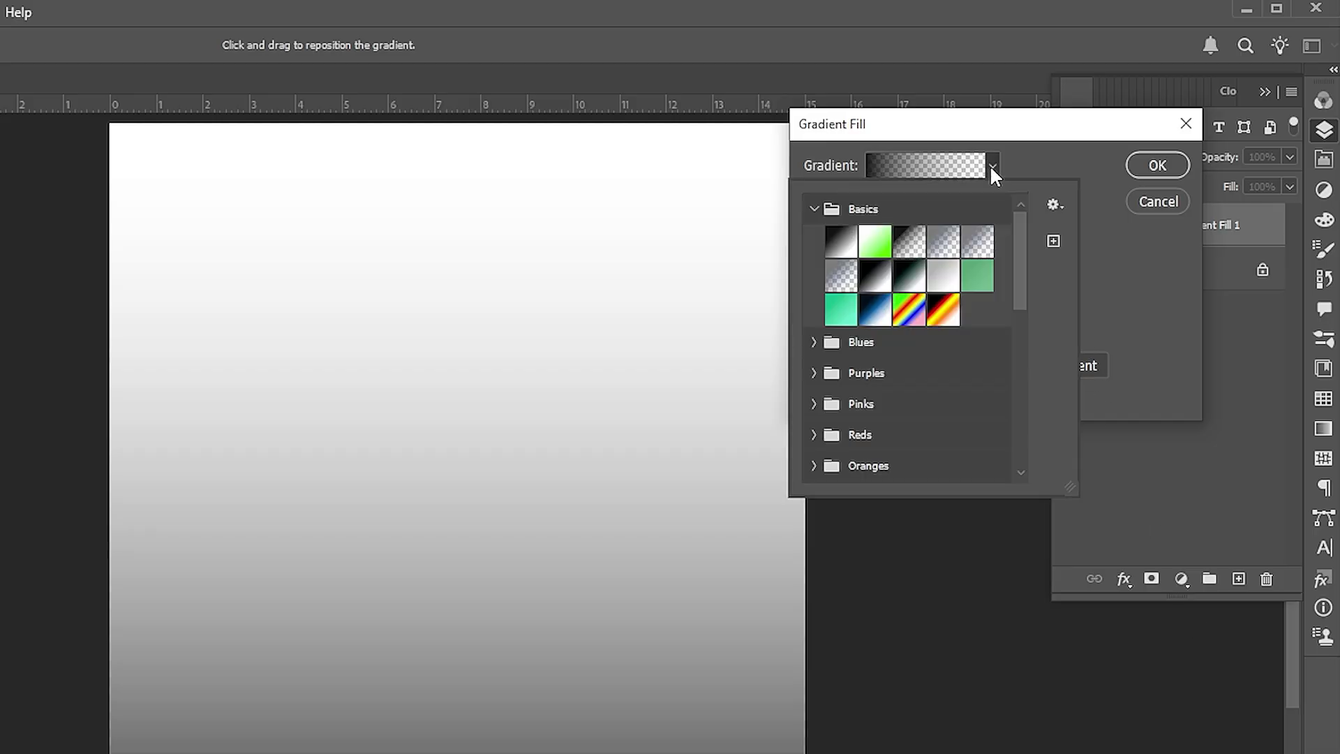
pyautogui.click(945, 243)
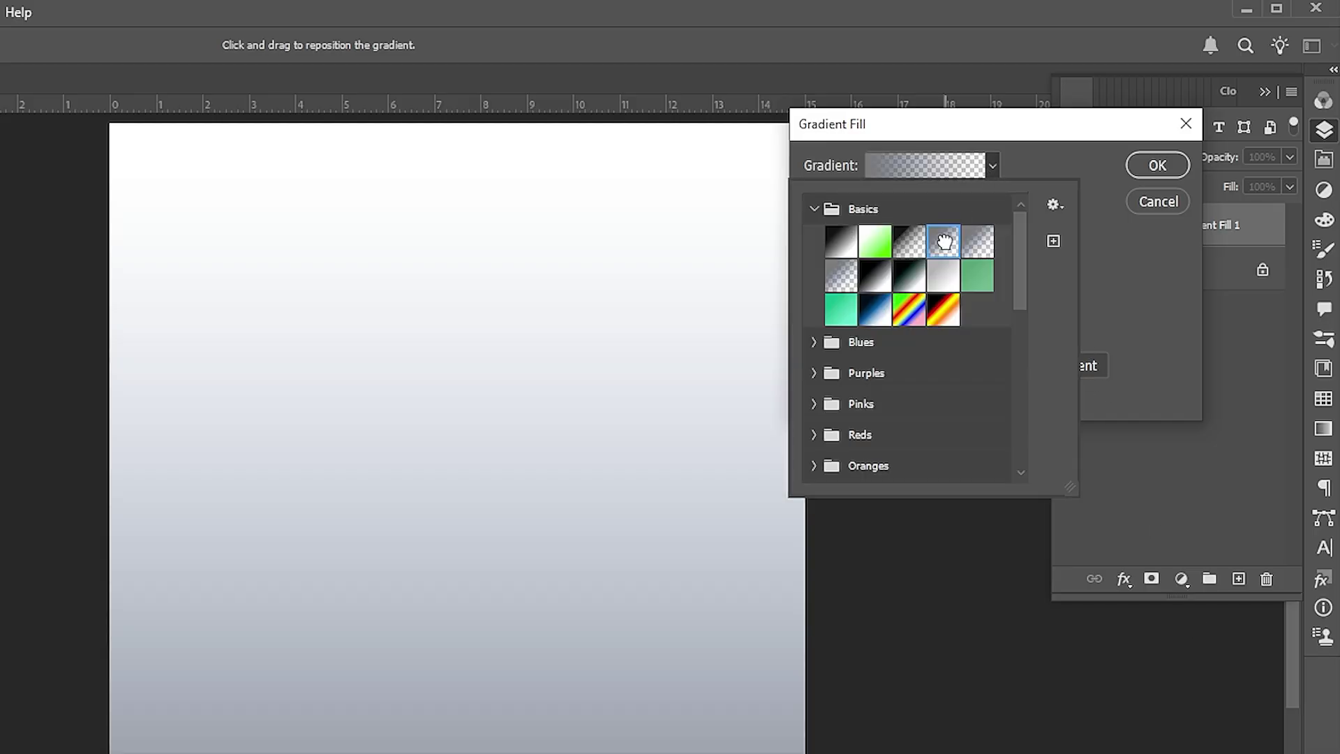
pyautogui.click(1137, 265)
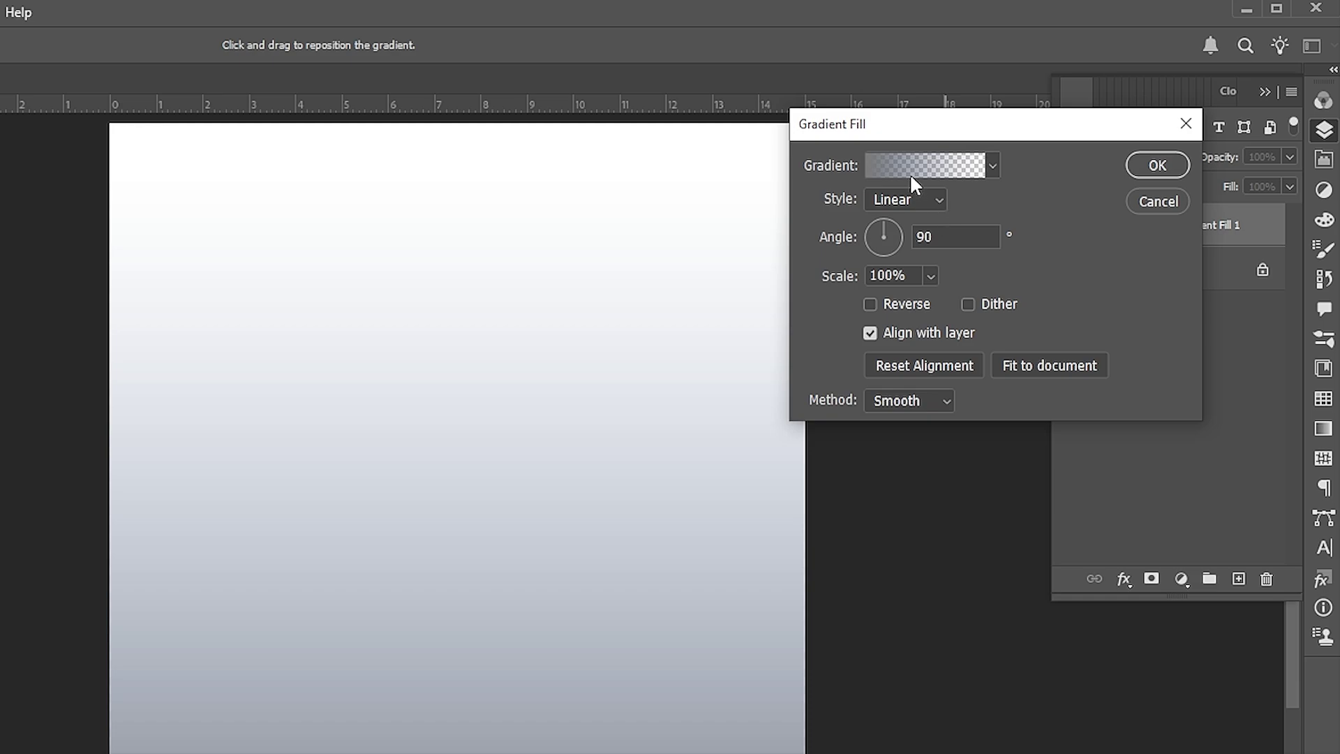
# Set the gradient's left stop to 7a7a7a and its angle to 40°, then apply it
pyautogui.click(911, 176)
pyautogui.moveTo(928, 154); pyautogui.dragTo(711, 157)
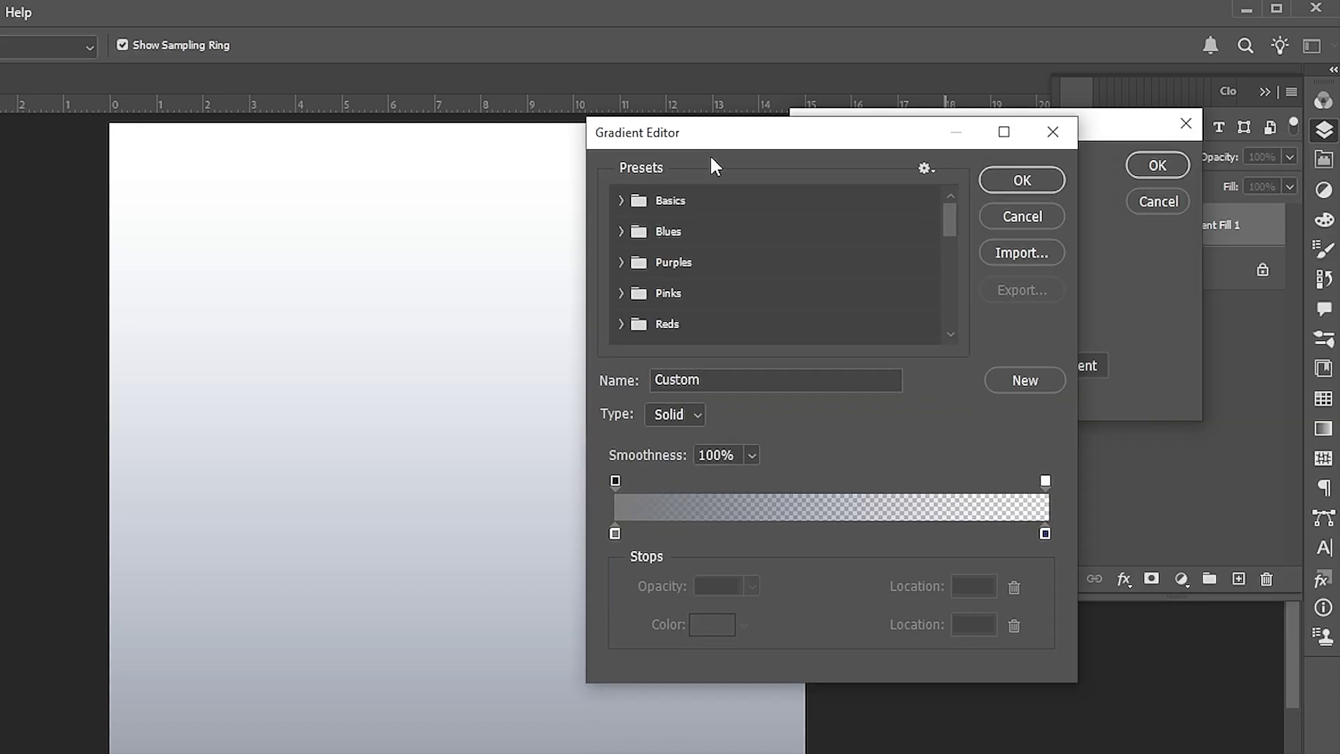
pyautogui.doubleClick(614, 533)
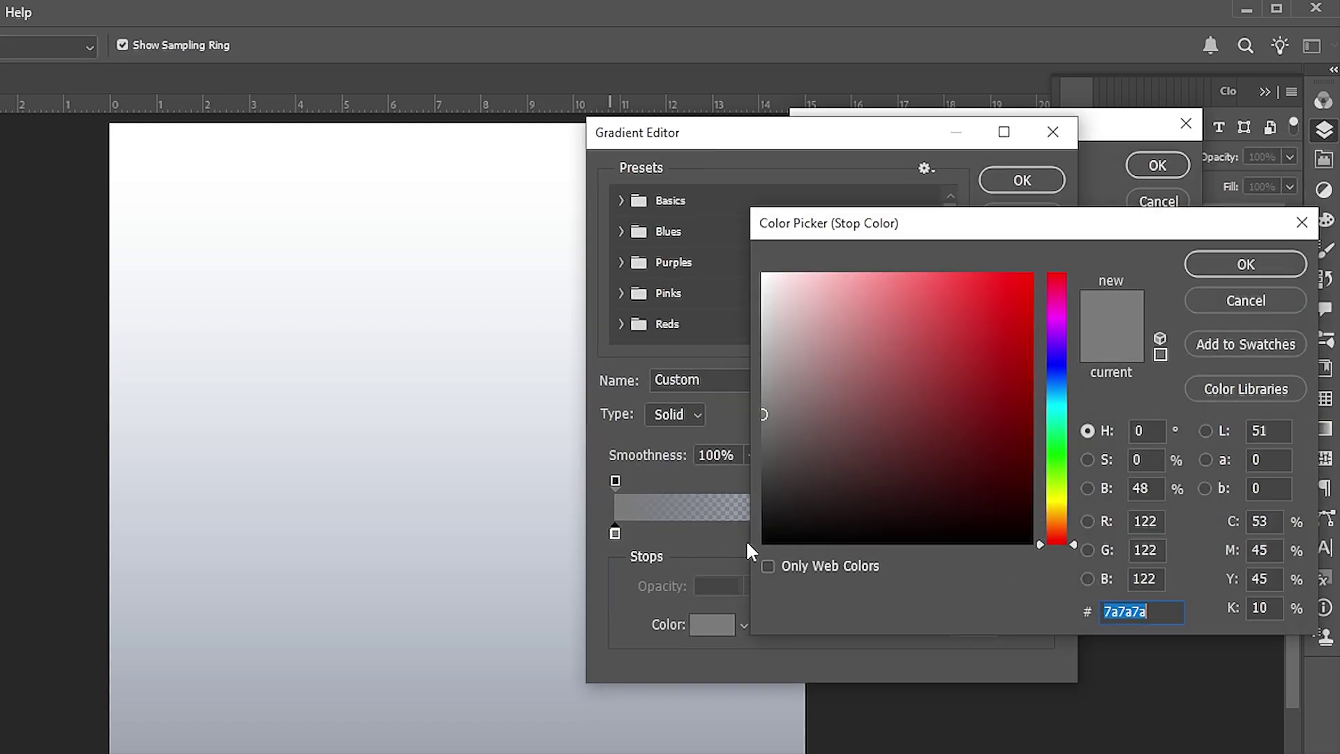
pyautogui.click(1231, 266)
pyautogui.click(1044, 532)
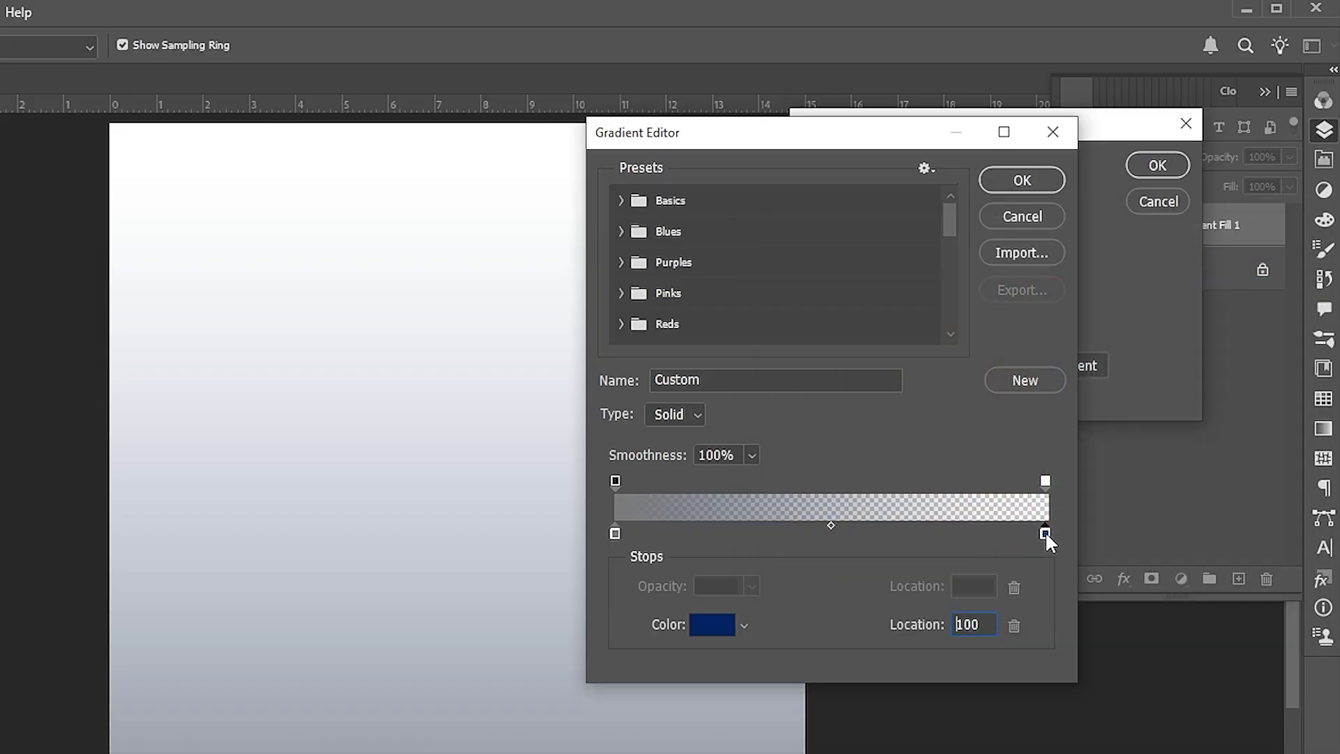
pyautogui.click(1044, 480)
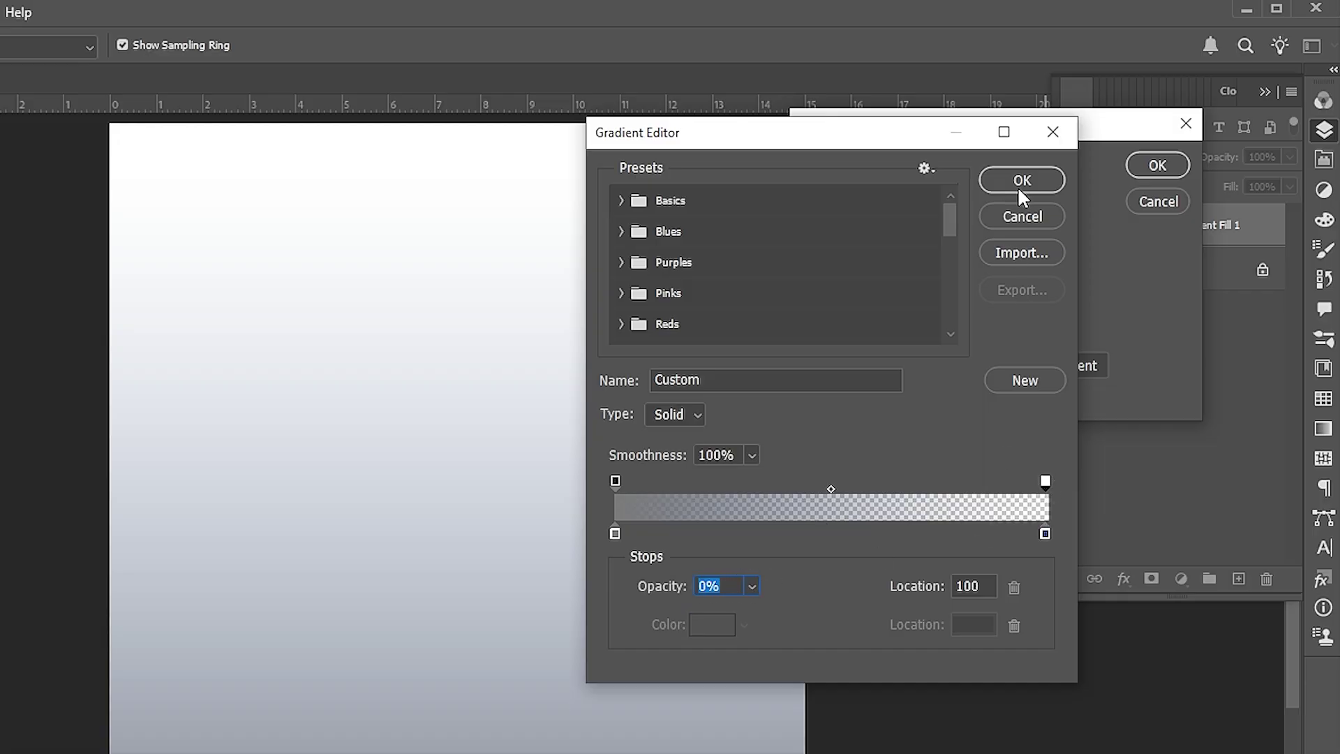
pyautogui.click(1021, 183)
pyautogui.doubleClick(928, 237)
pyautogui.write('40')
pyautogui.click(1185, 165)
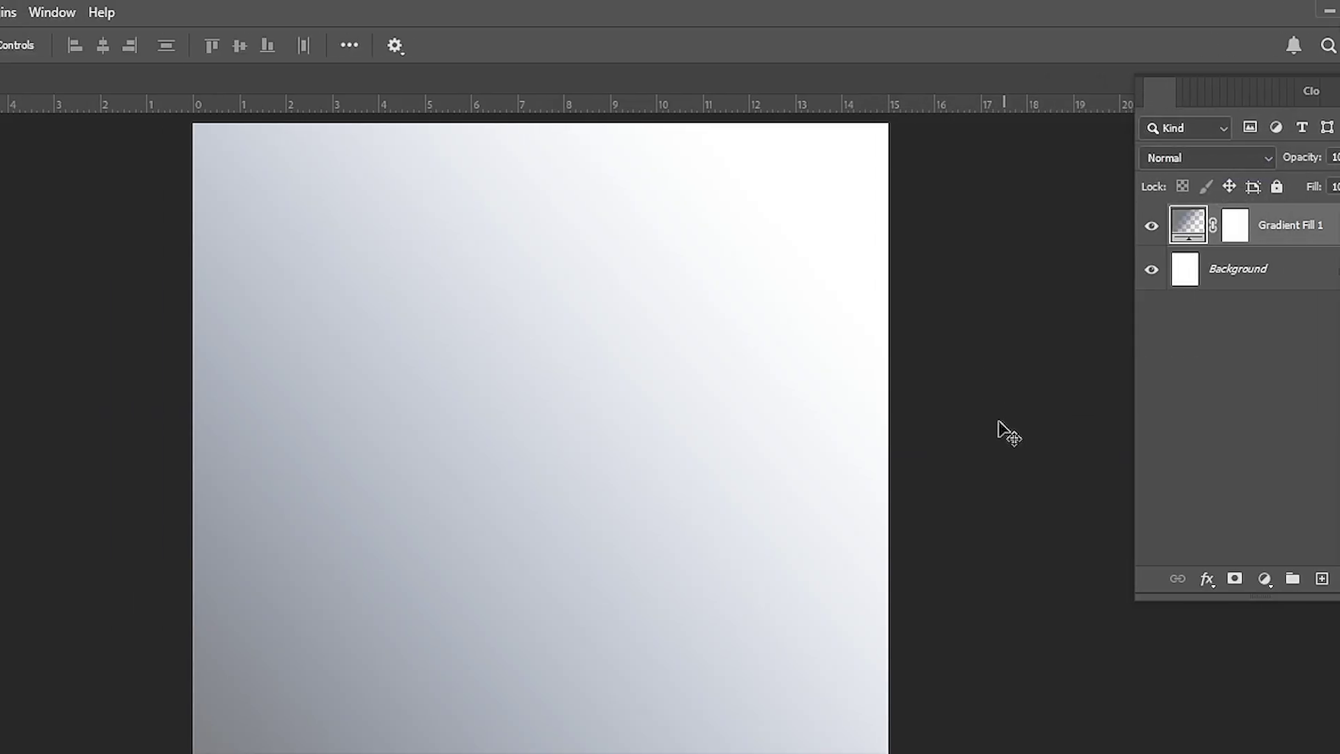
# Draw a large black circle, Ellipse 1, in the upper middle of the canvas
pyautogui.click(0, 357)
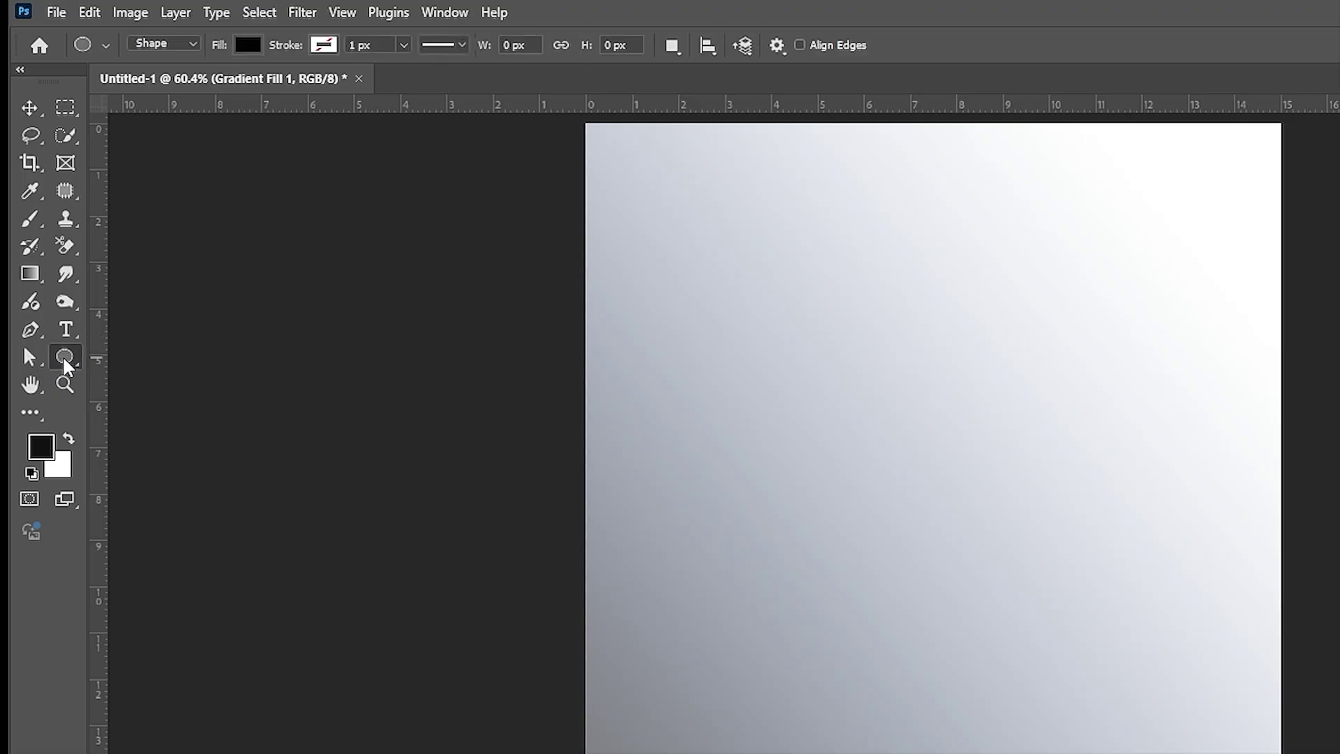
pyautogui.moveTo(737, 288); pyautogui.dragTo(1075, 752)
pyautogui.press('v')
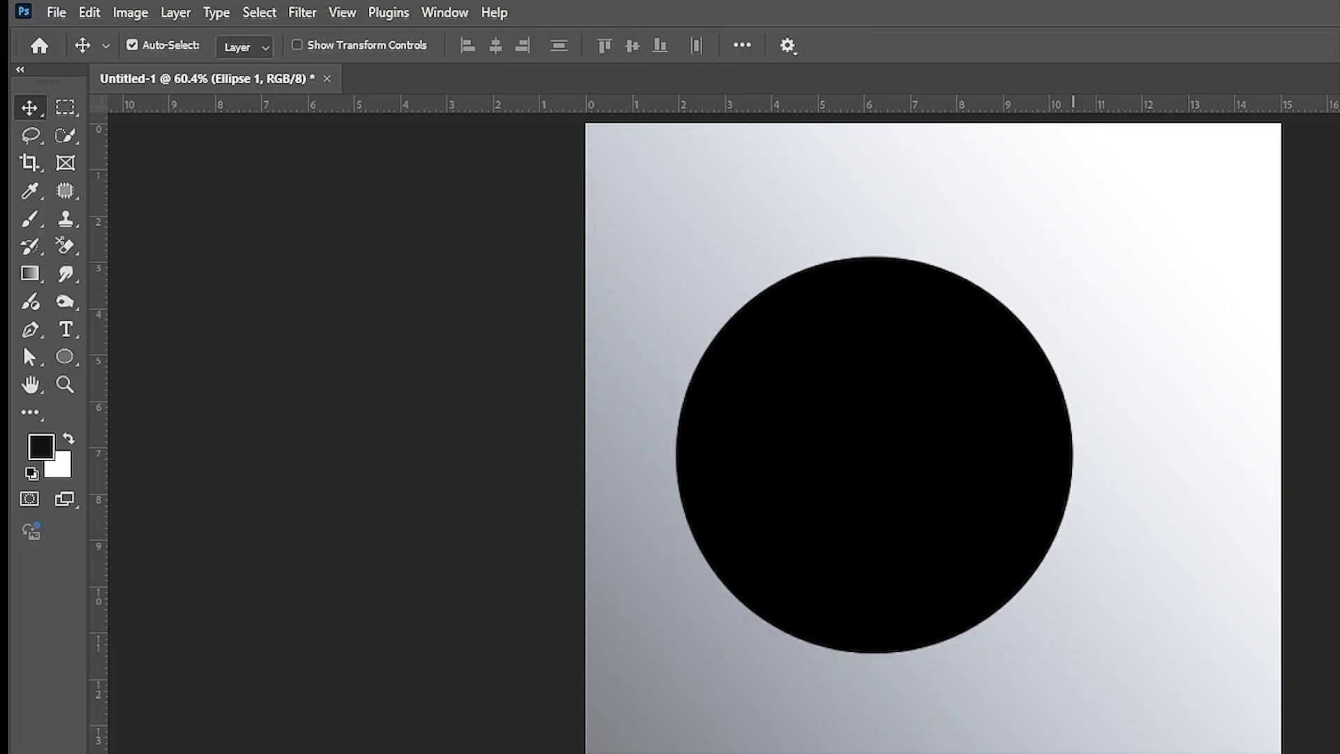
pyautogui.click(55, 11)
# Place the standing businesswoman photo as an embedded smart object over the circle
pyautogui.click(123, 413)
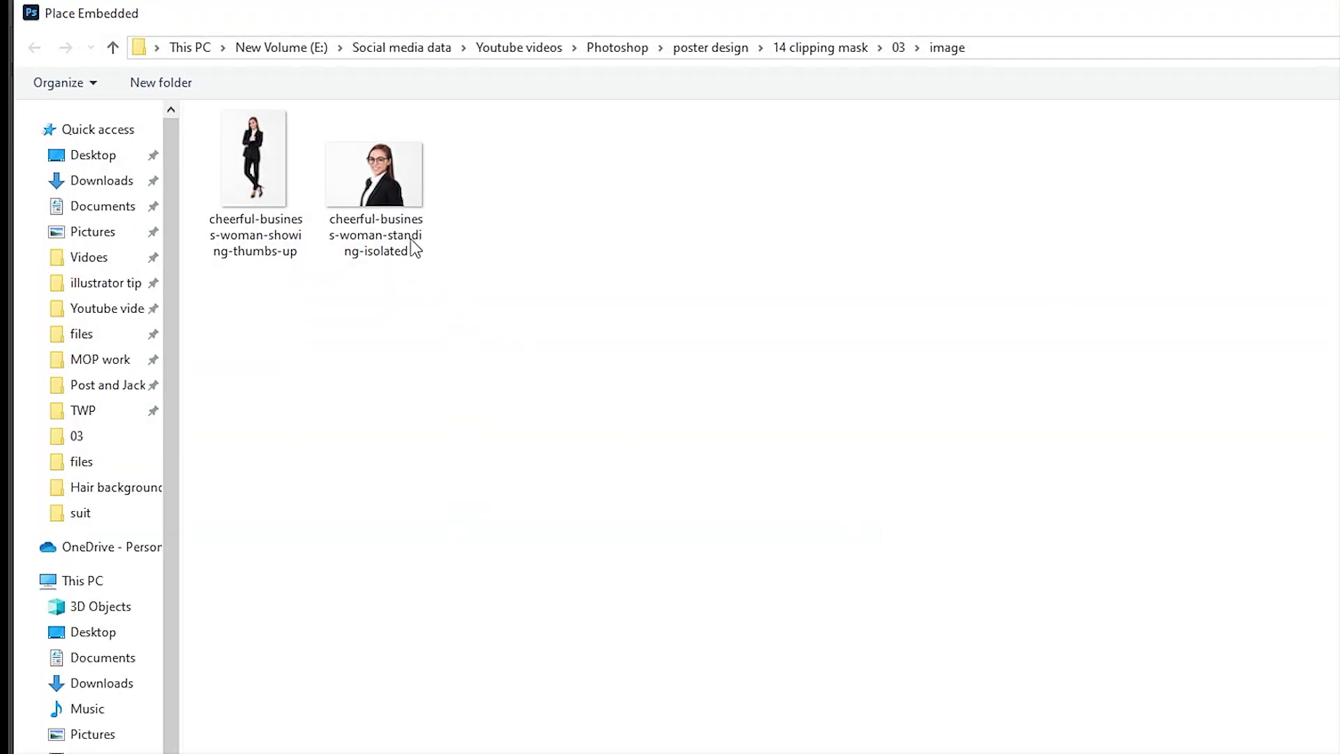
pyautogui.click(386, 185)
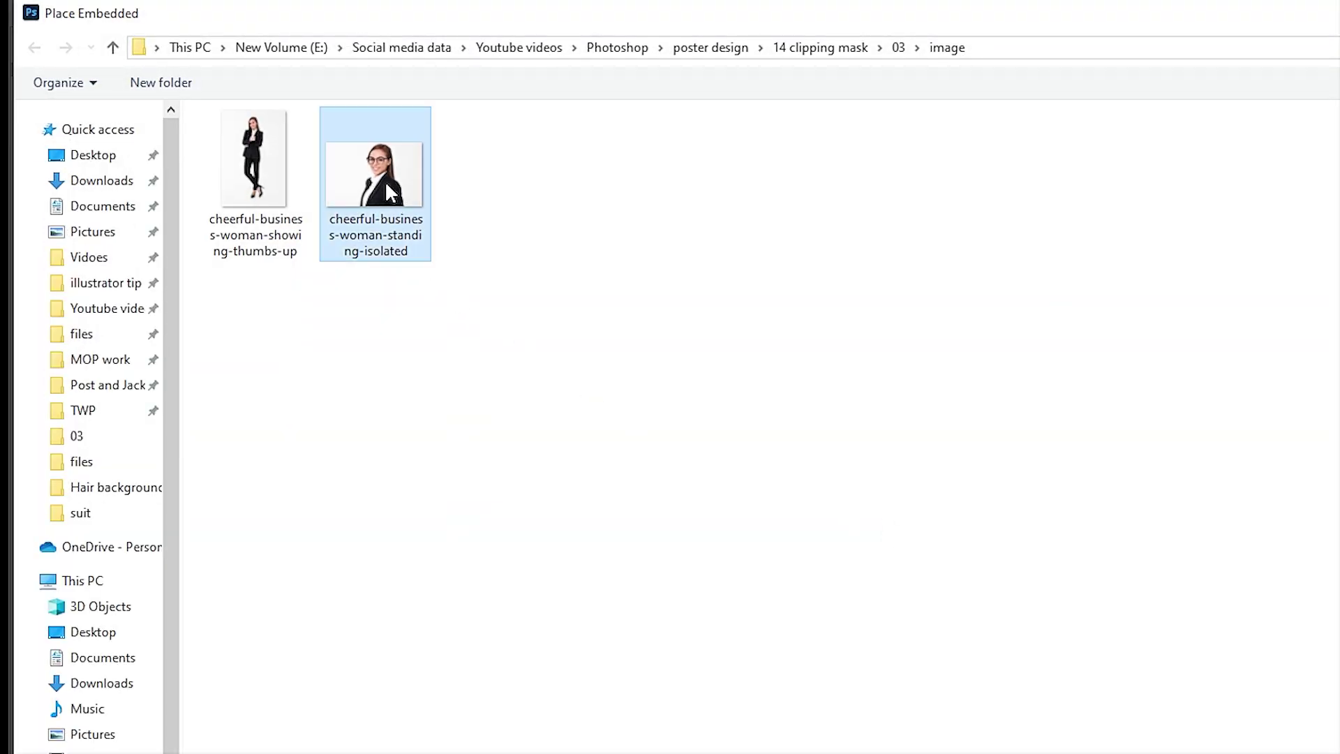
pyautogui.click(1129, 667)
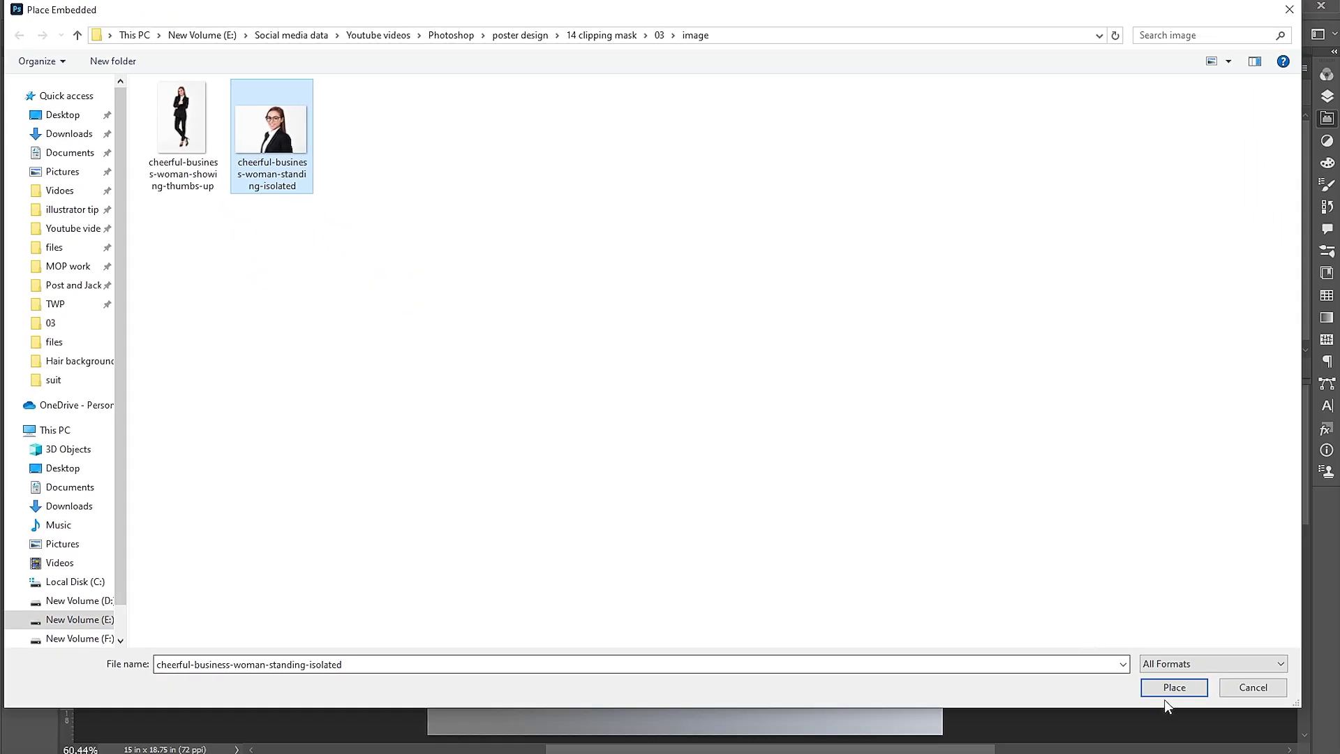
pyautogui.press('Return')
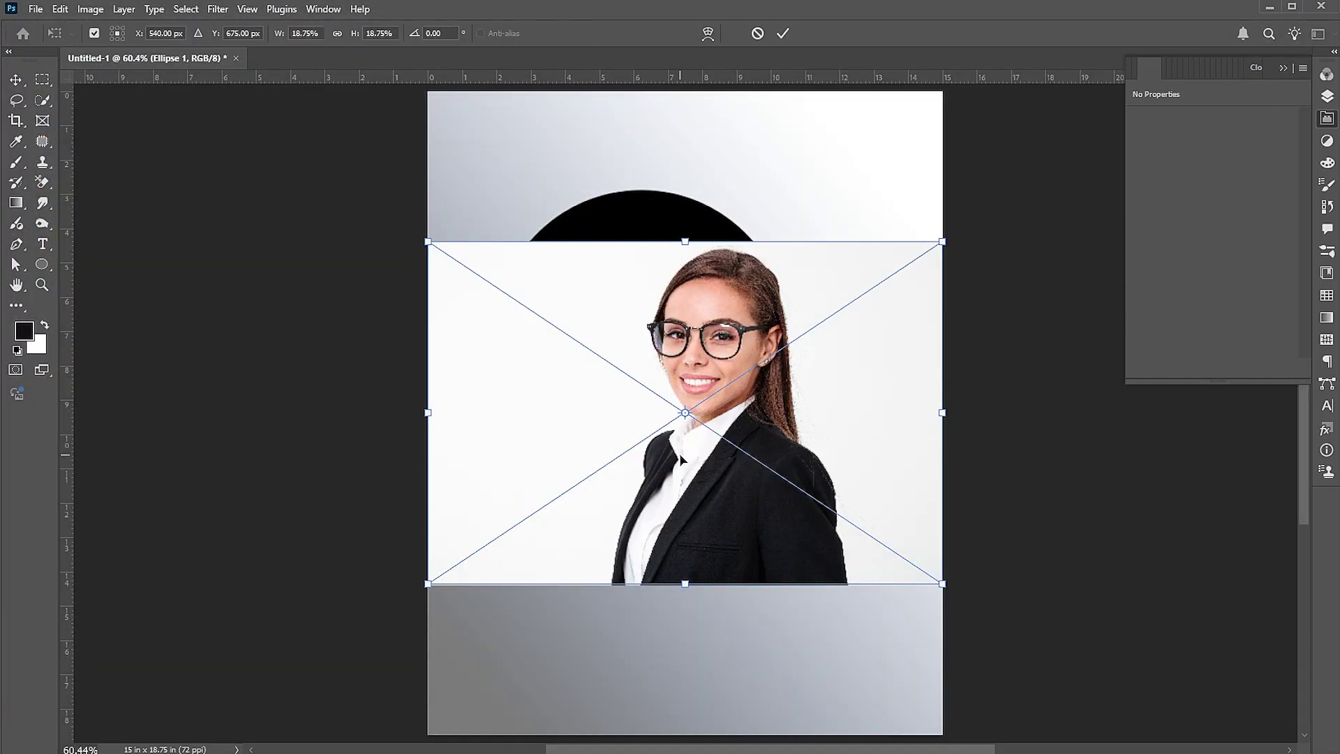
pyautogui.moveTo(729, 453); pyautogui.dragTo(655, 370)
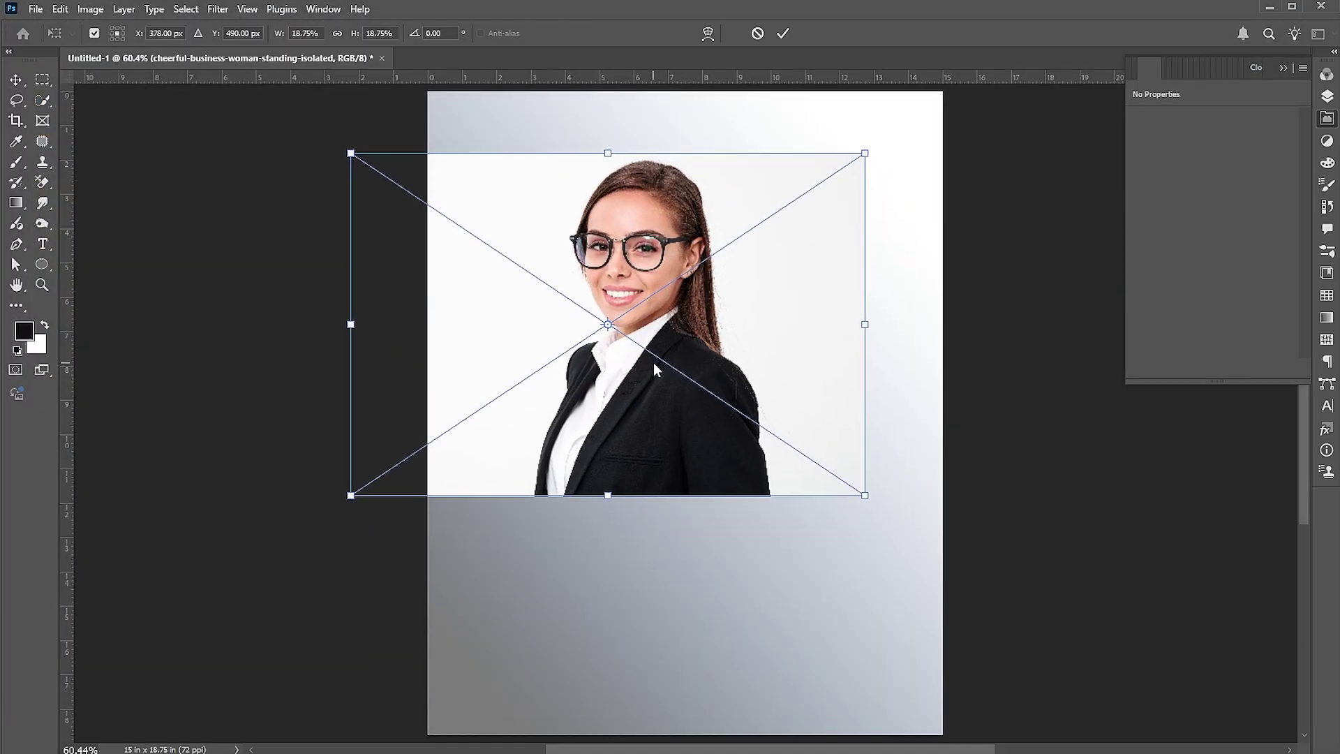
pyautogui.press('Return')
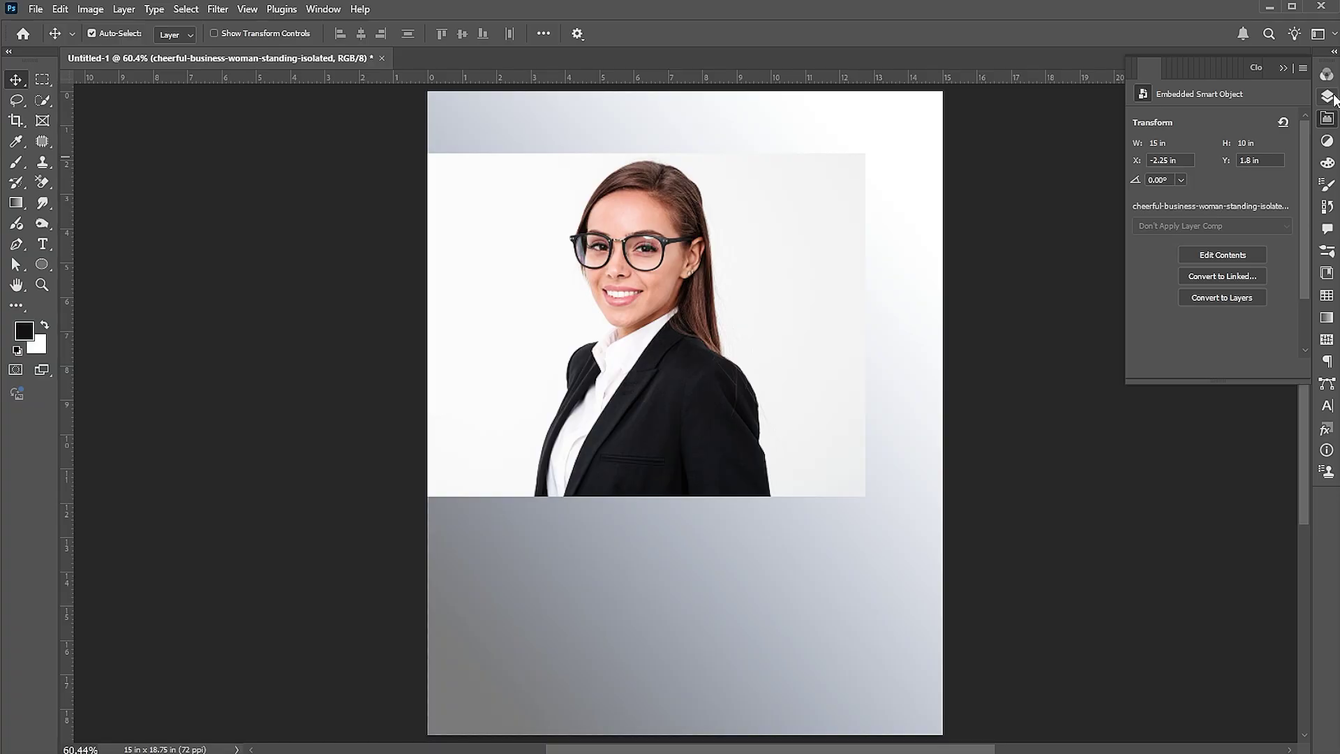
# Lower the photo's opacity to align it with the circle, then restore full opacity
pyautogui.click(1329, 97)
pyautogui.click(1301, 116)
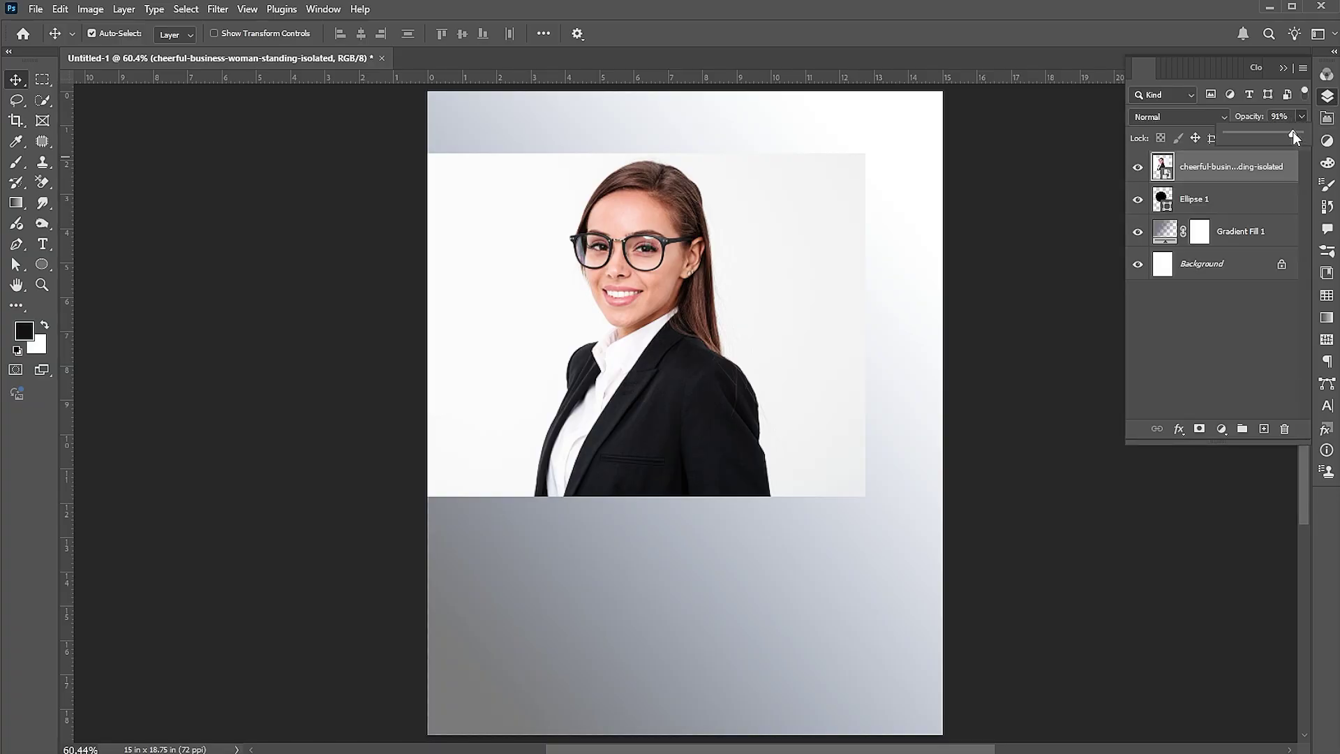
pyautogui.moveTo(703, 300); pyautogui.dragTo(681, 286)
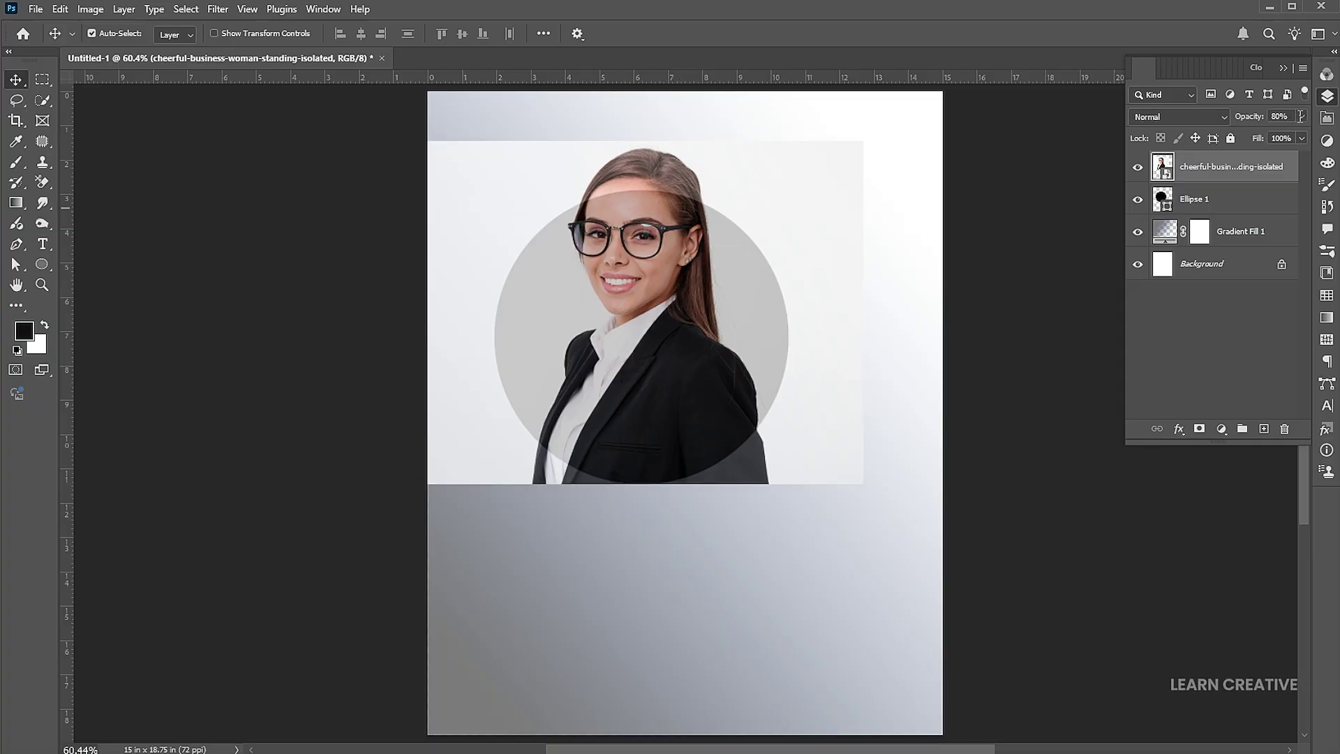
pyautogui.moveTo(1287, 115); pyautogui.dragTo(1303, 113)
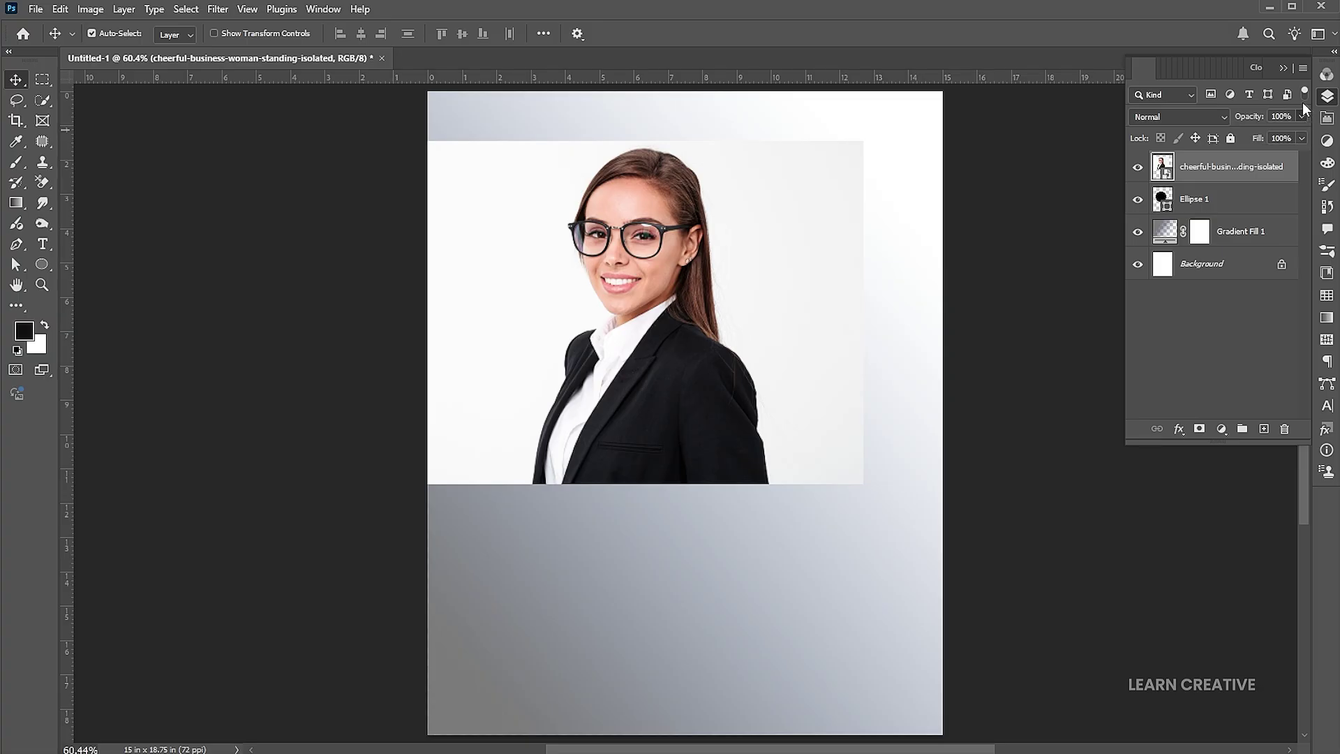
# Rasterize Ellipse 1 and use its pixels as a circular layer mask on the photo
pyautogui.rightClick(1164, 199)
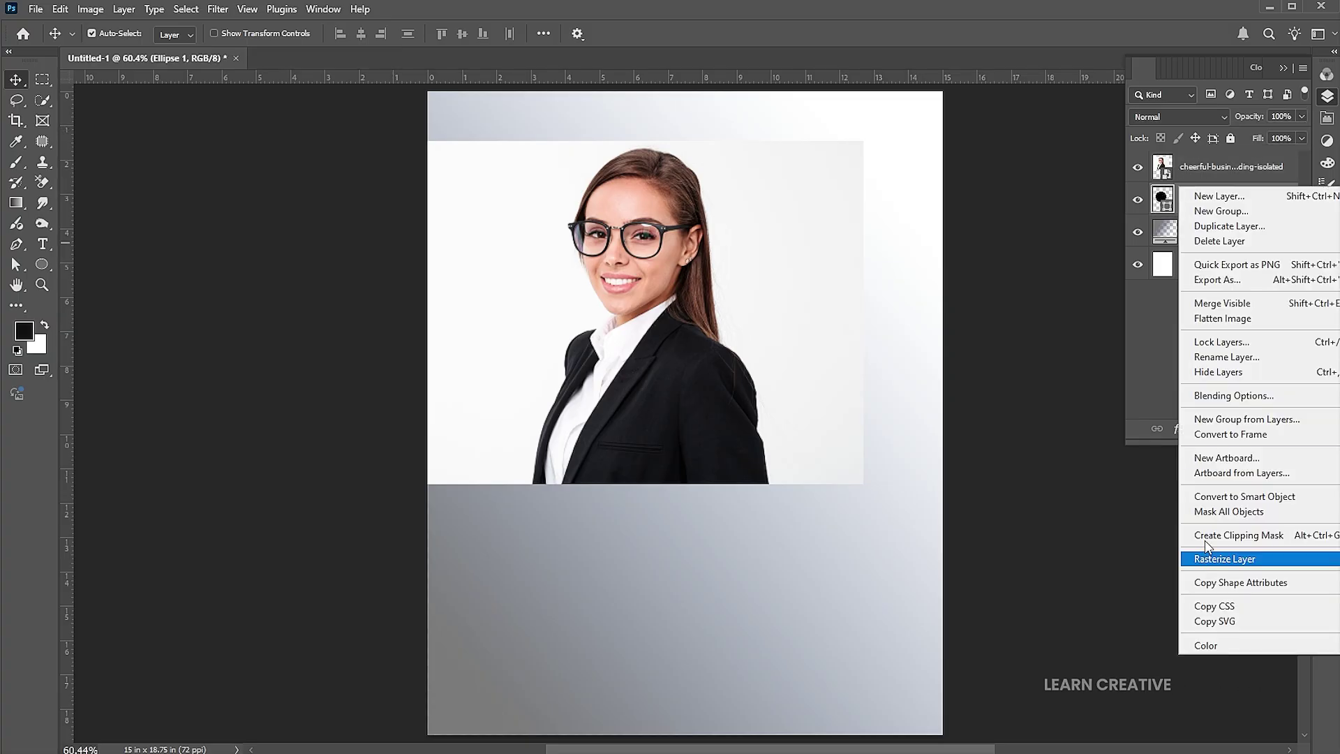
pyautogui.click(1205, 562)
pyautogui.rightClick(1161, 198)
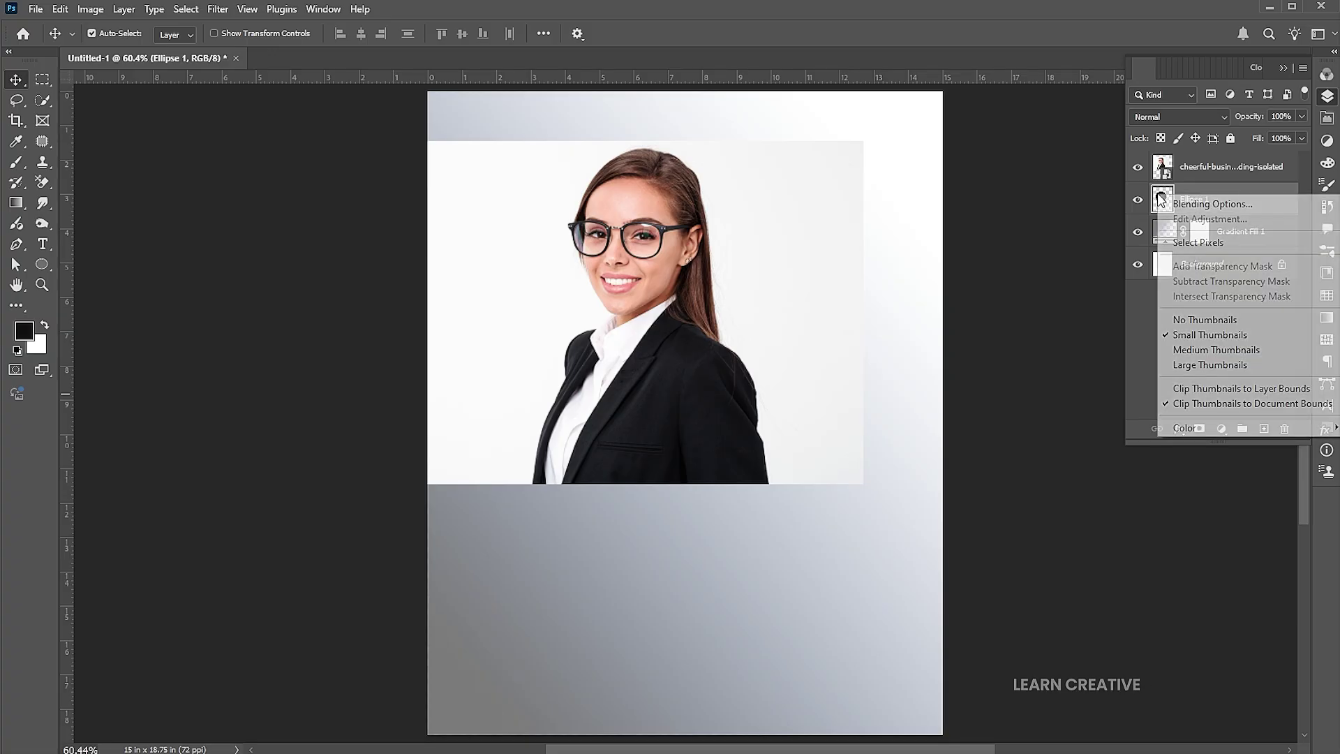
pyautogui.click(1197, 243)
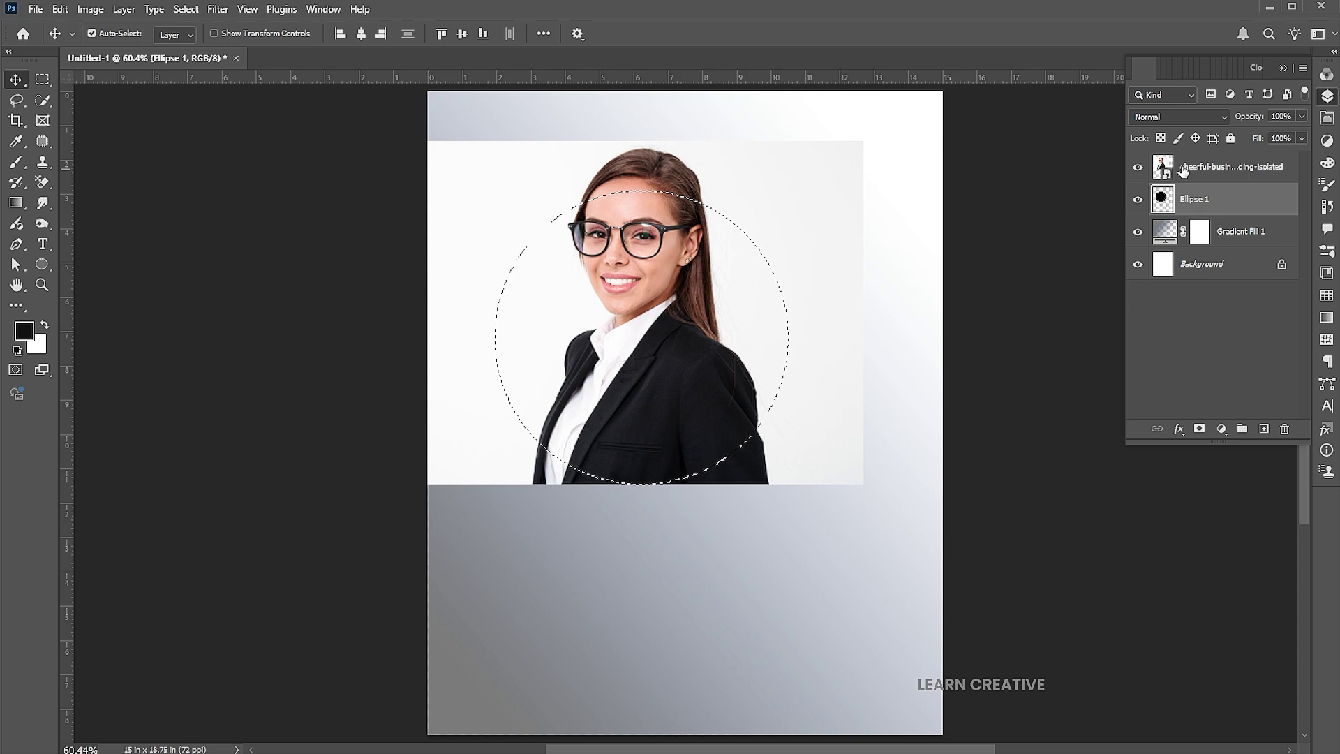
pyautogui.click(1220, 167)
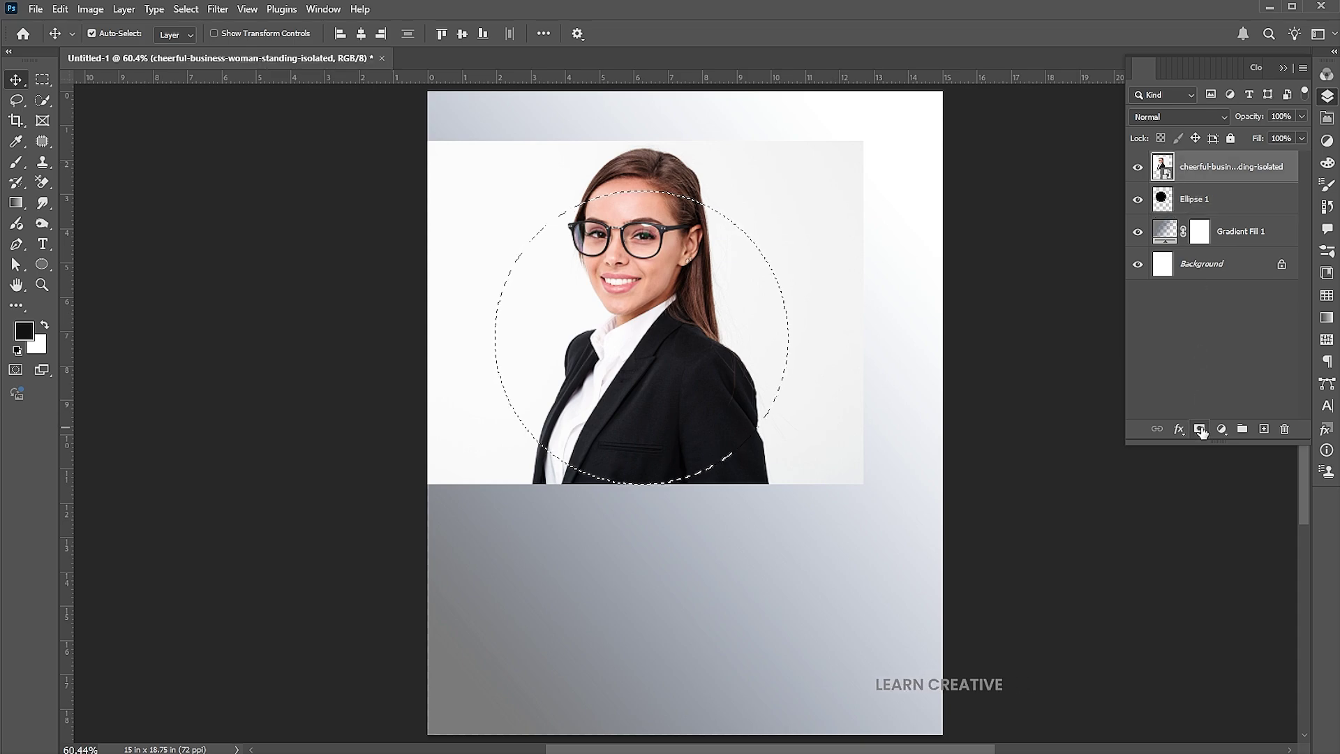
pyautogui.click(1199, 428)
pyautogui.click(1161, 167)
pyautogui.click(185, 10)
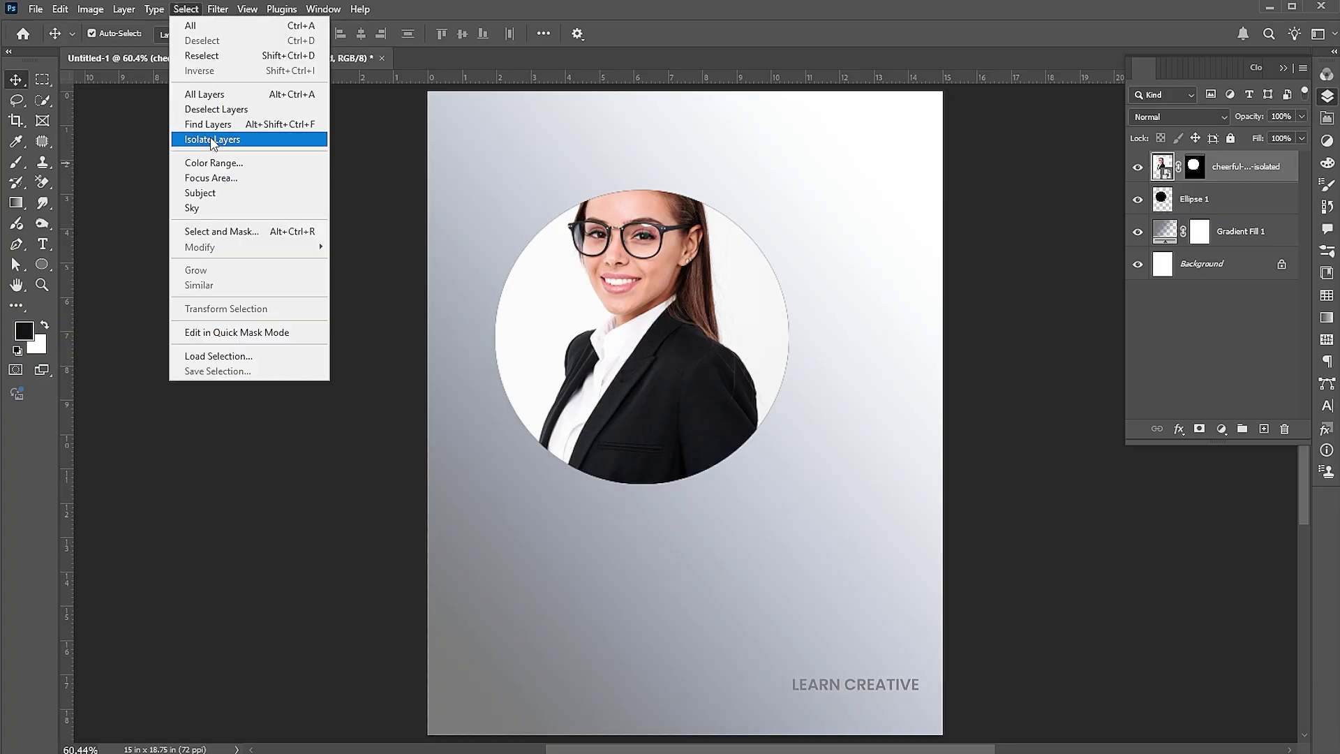
# Select the woman with Select Subject and target the photo's layer mask
pyautogui.click(203, 194)
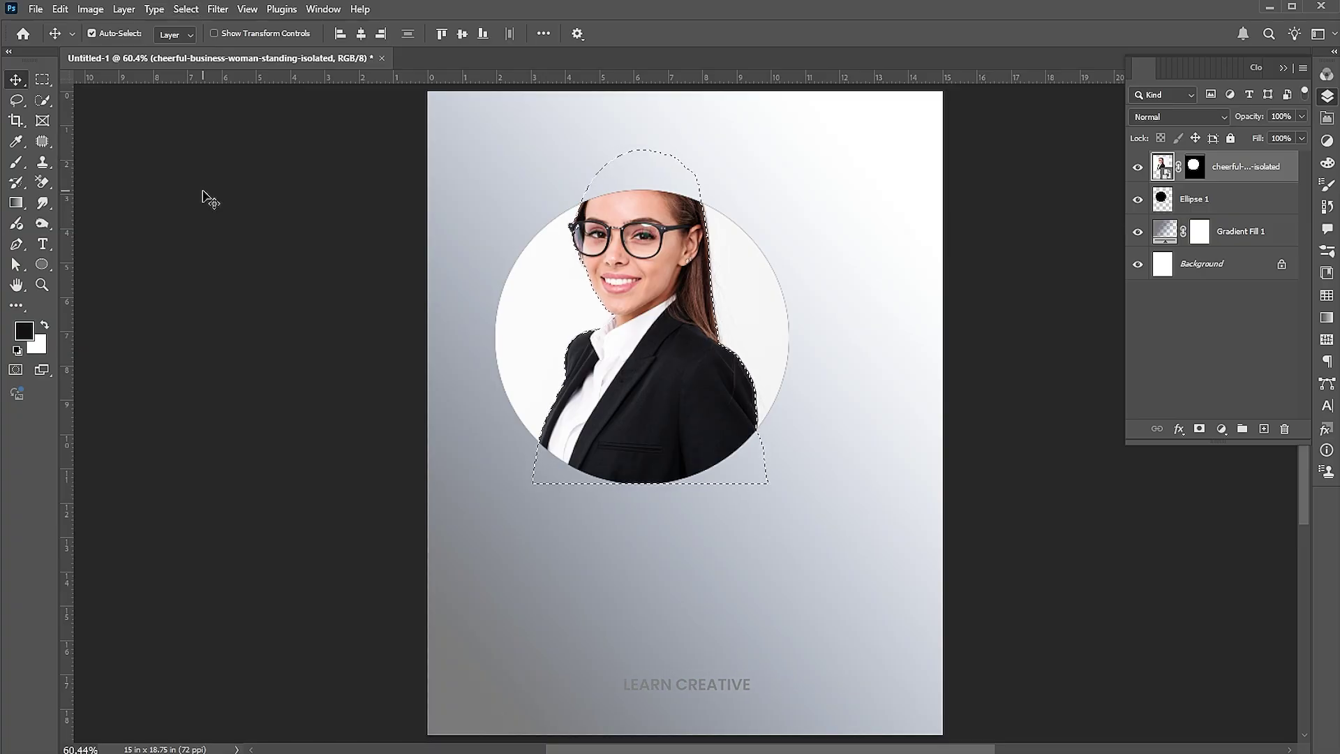
pyautogui.click(1197, 168)
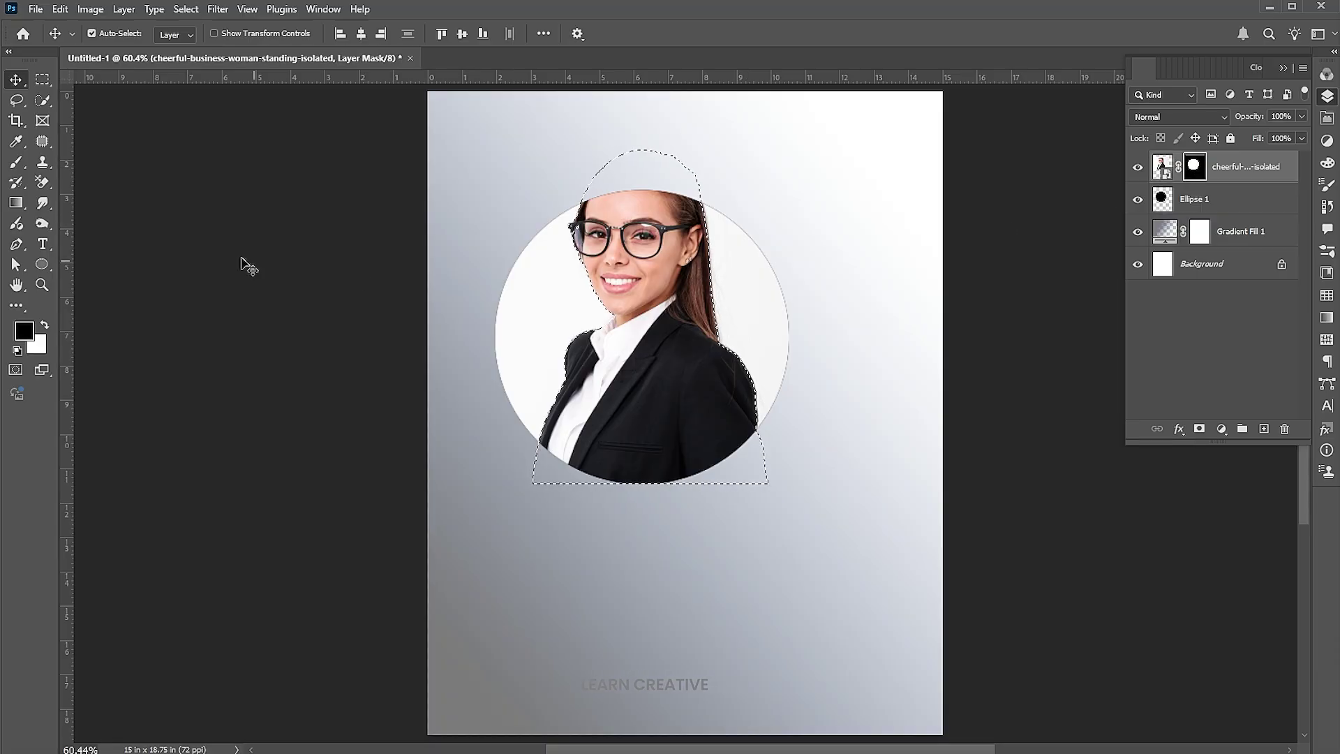
# Set up a 300 px white brush on the mask and invert the subject selection
pyautogui.click(21, 161)
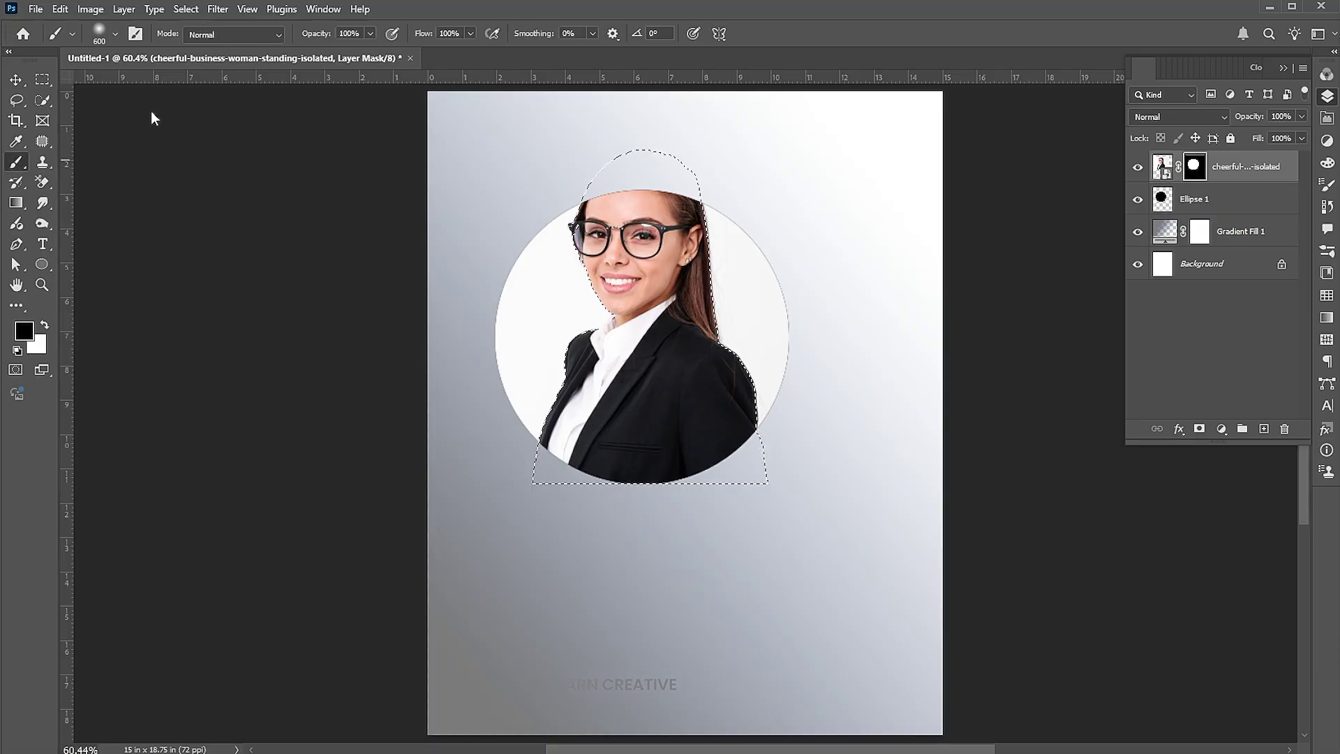
pyautogui.click(115, 33)
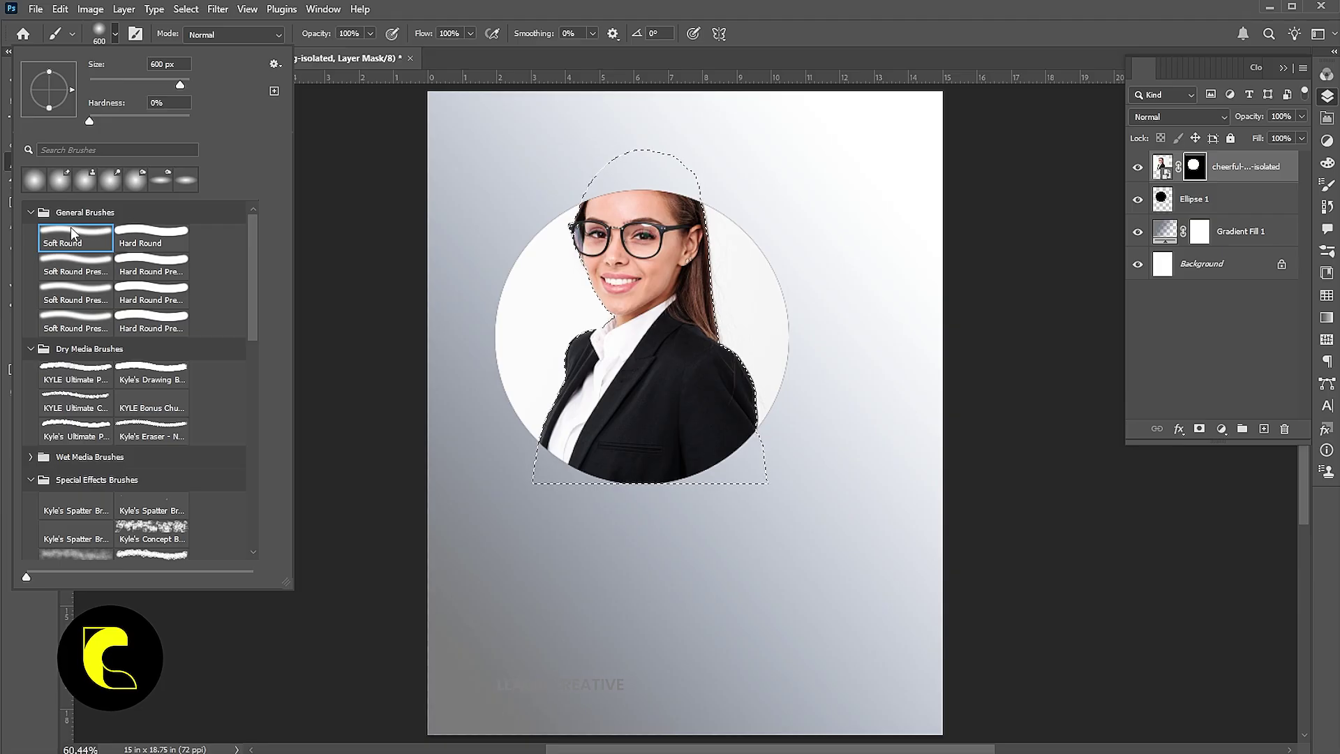
pyautogui.click(116, 35)
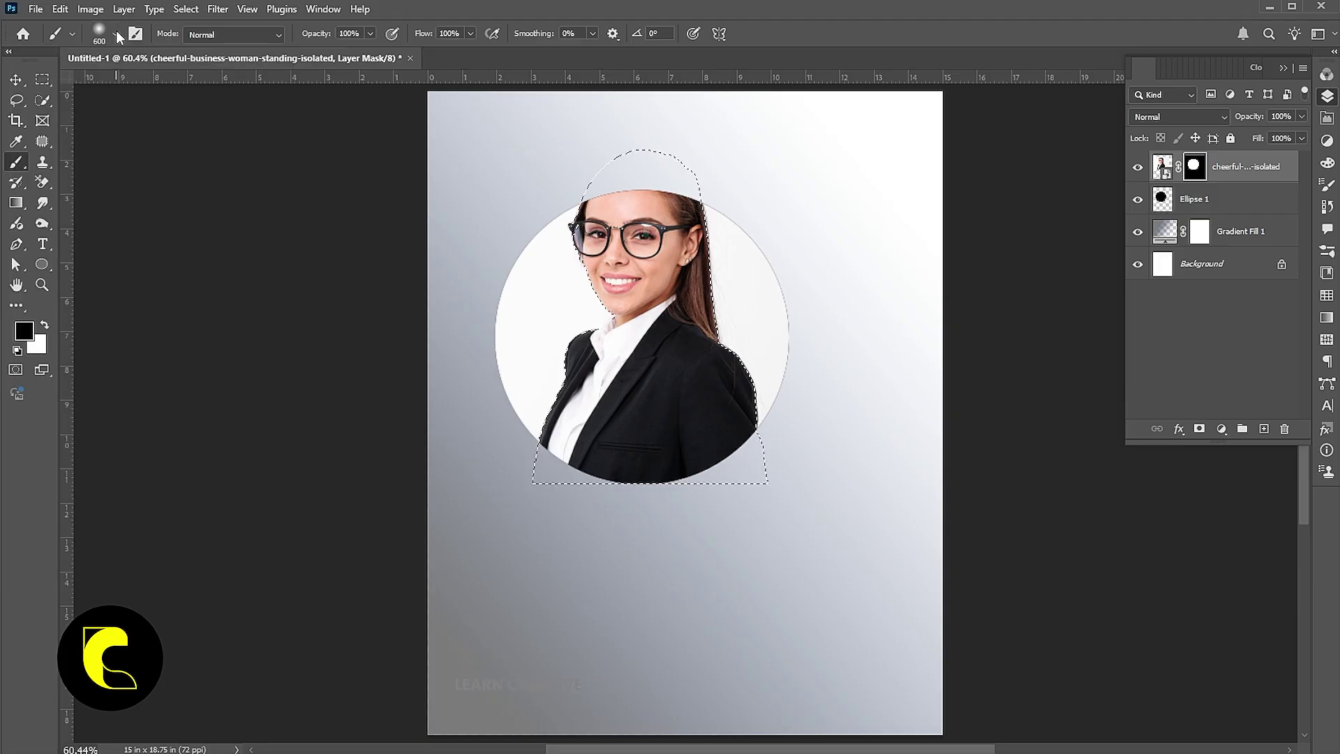
pyautogui.press('x')
pyautogui.press('[')
pyautogui.press('[')
pyautogui.press('[')
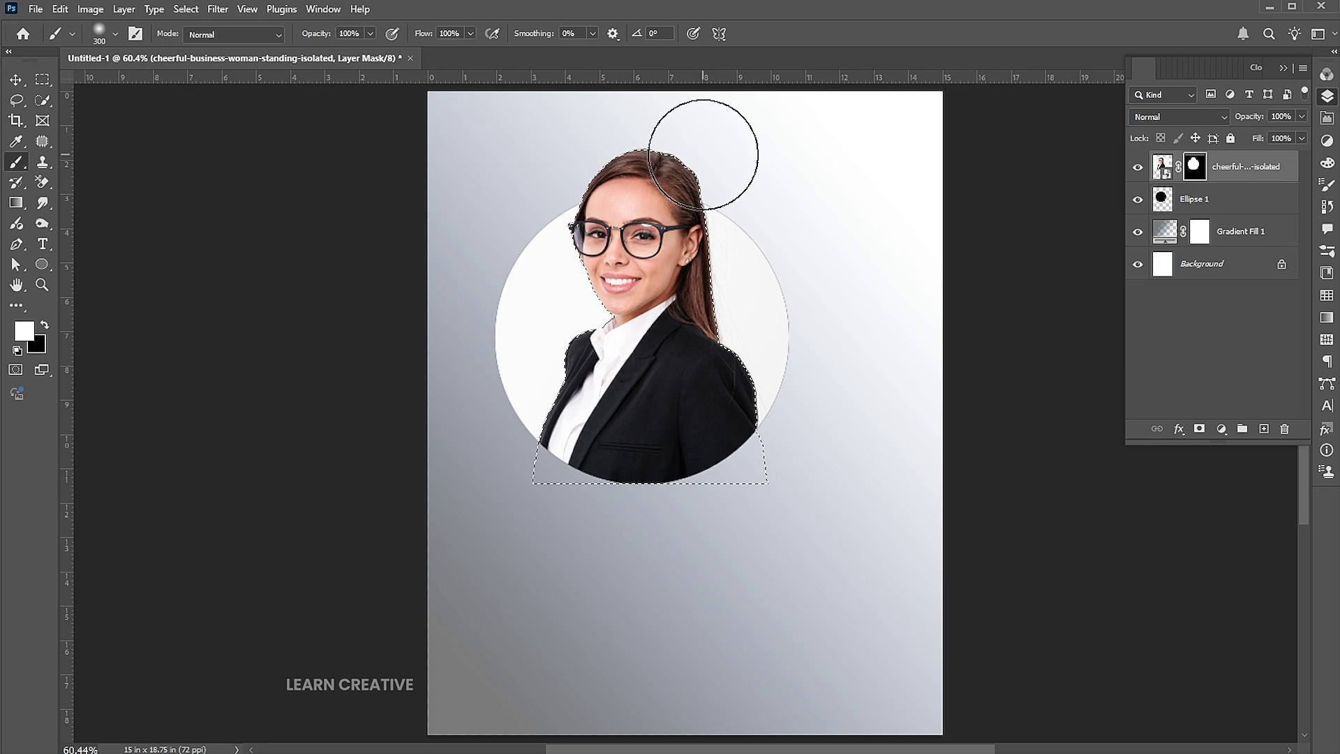
pyautogui.click(186, 9)
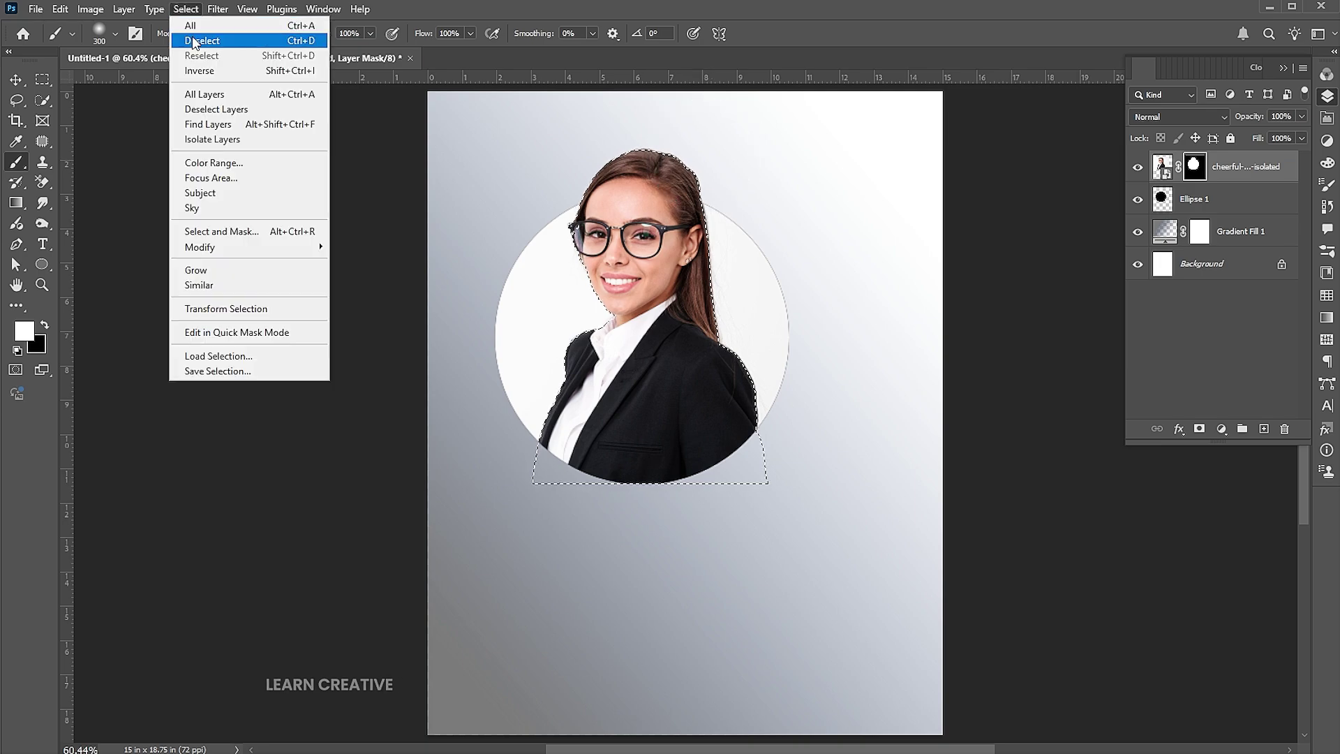
pyautogui.click(196, 73)
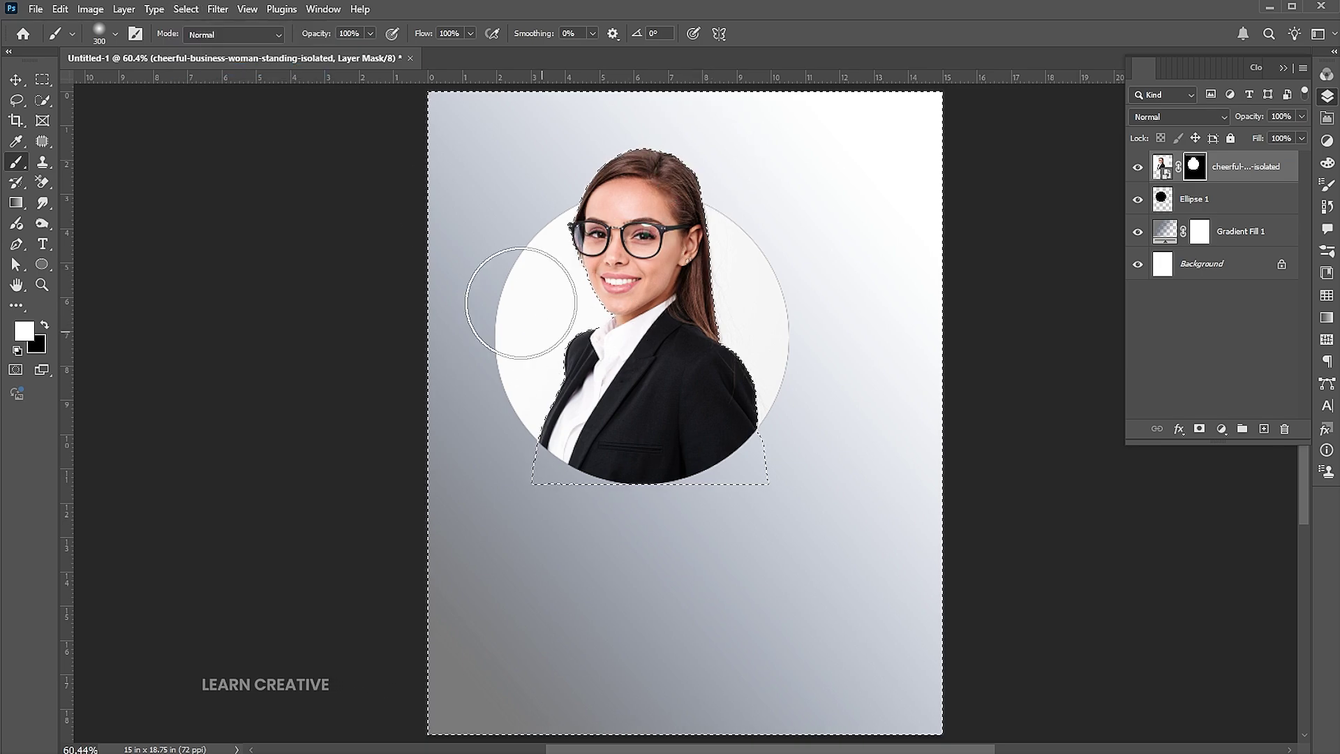
# Paint black on the mask to hide the photo's backdrop on both sides of the circle
pyautogui.moveTo(520, 223)
pyautogui.mouseDown()
pyautogui.moveTo(510, 377)
pyautogui.moveTo(488, 391)
pyautogui.mouseUp()
pyautogui.hotkey('ctrl', 'z')
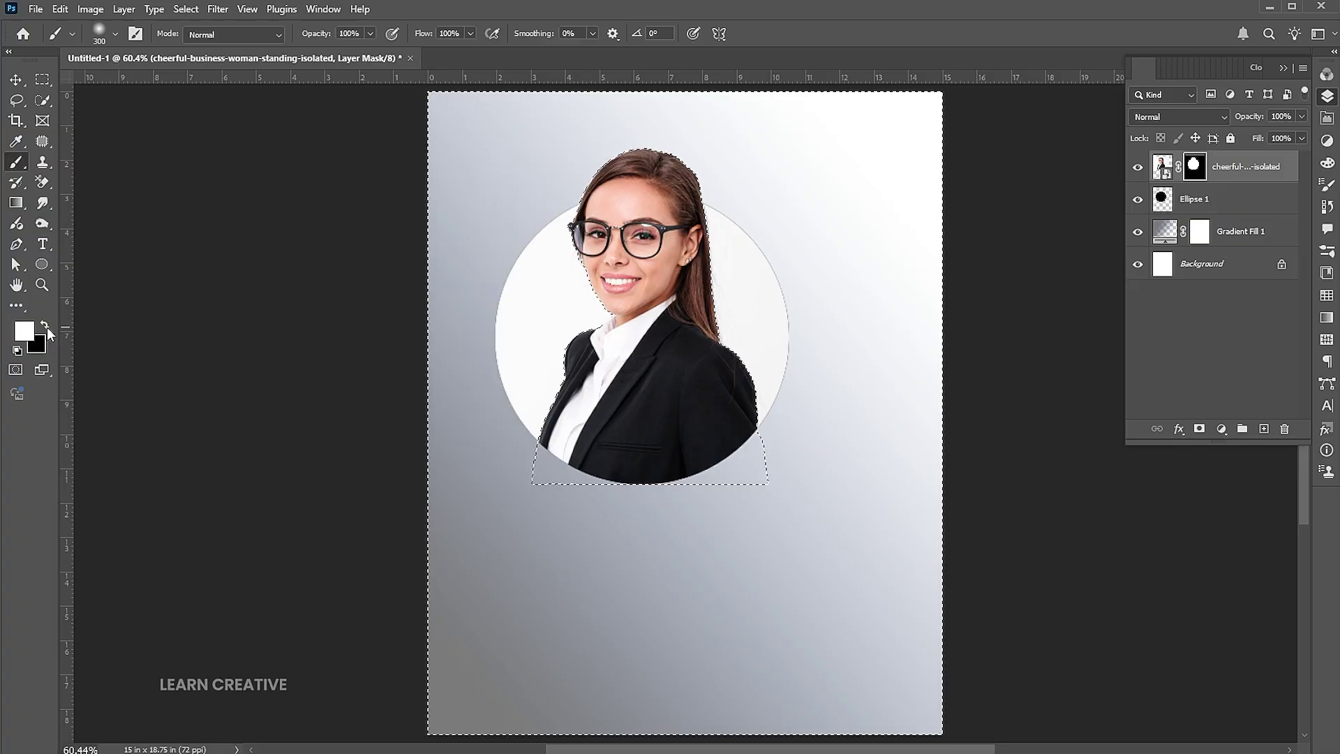
pyautogui.click(48, 326)
pyautogui.moveTo(554, 224)
pyautogui.mouseDown()
pyautogui.moveTo(533, 325)
pyautogui.moveTo(584, 309)
pyautogui.moveTo(550, 344)
pyautogui.mouseUp()
pyautogui.moveTo(592, 288)
pyautogui.mouseDown()
pyautogui.moveTo(636, 251)
pyautogui.moveTo(752, 273)
pyautogui.moveTo(847, 409)
pyautogui.mouseUp()
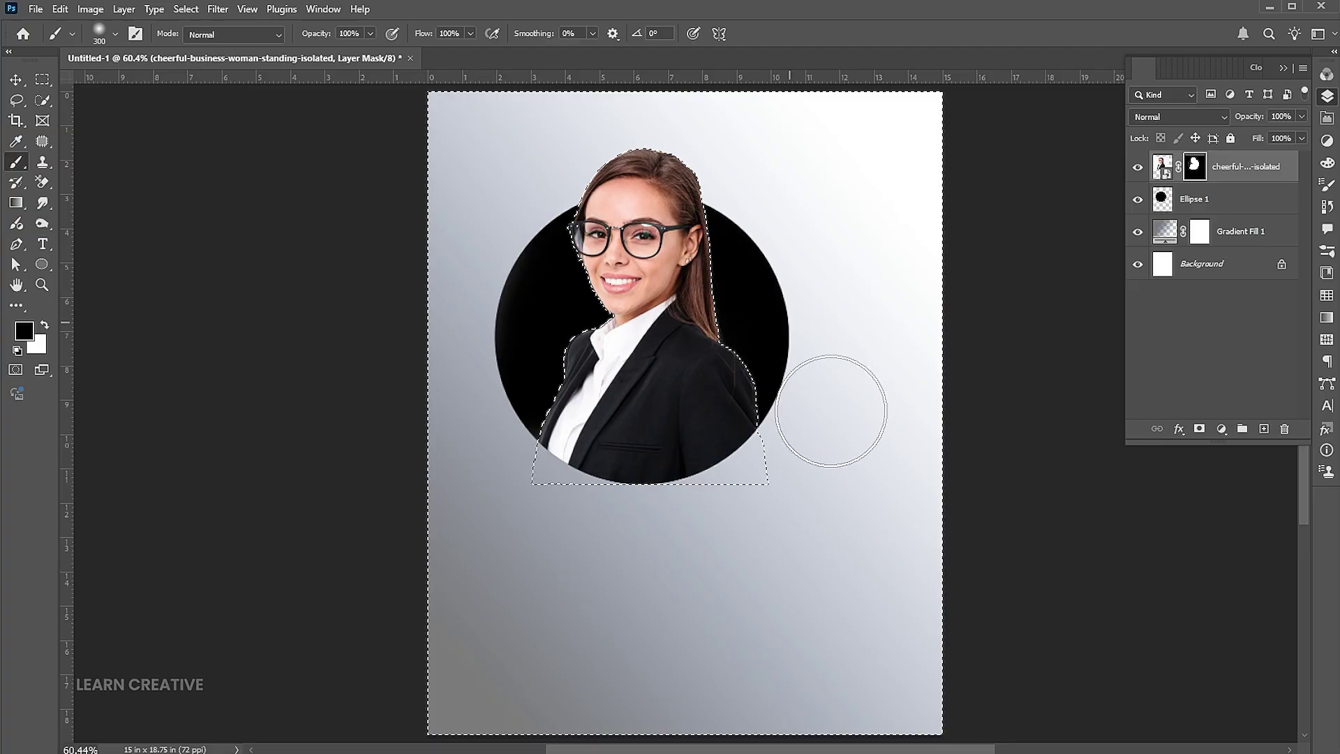
pyautogui.click(581, 420)
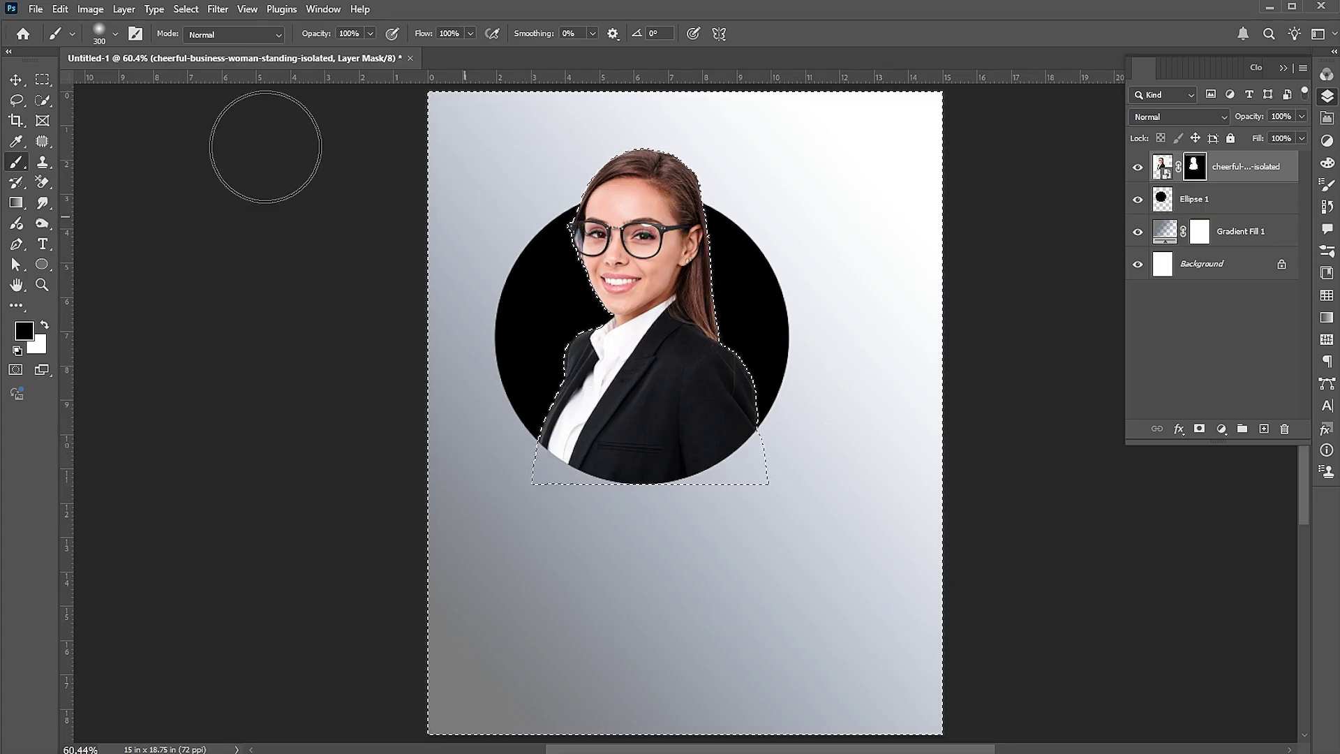
# Deselect and select the Ellipse 1 layer
pyautogui.click(40, 83)
pyautogui.rightClick(672, 210)
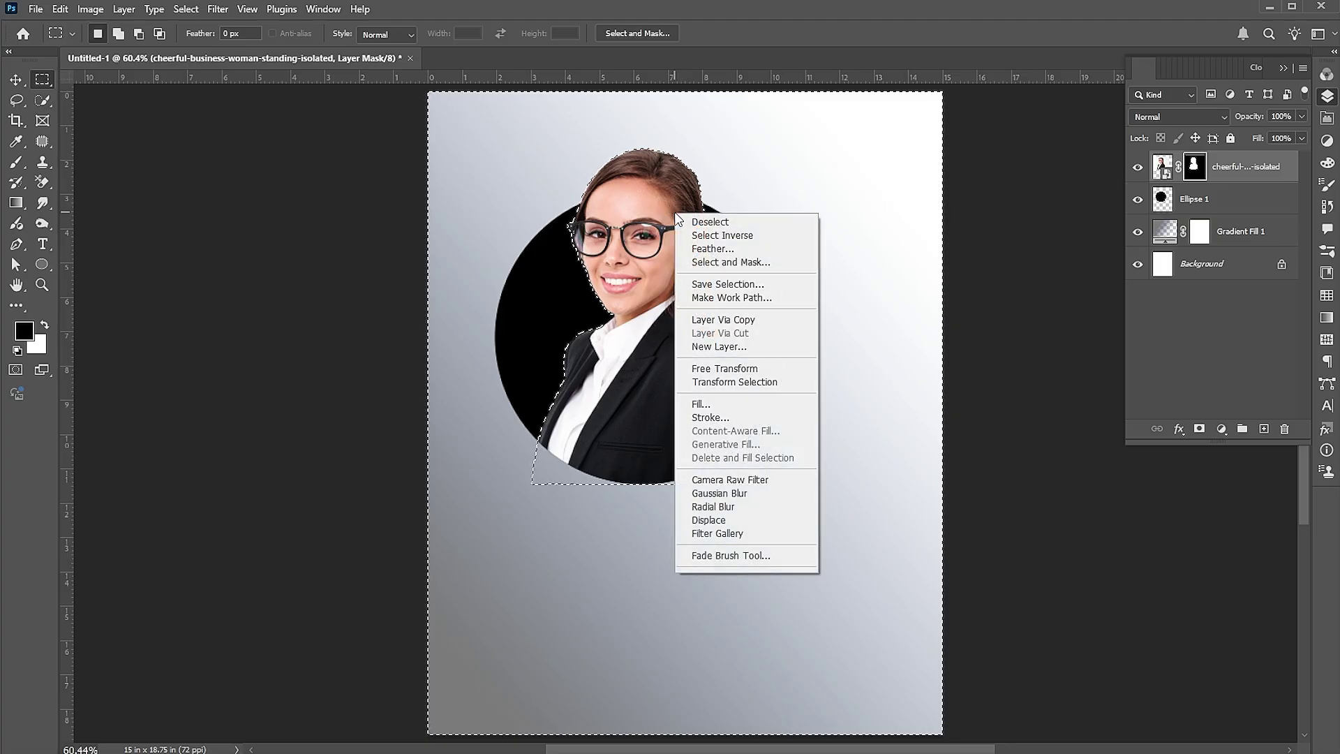
pyautogui.click(687, 216)
pyautogui.press('v')
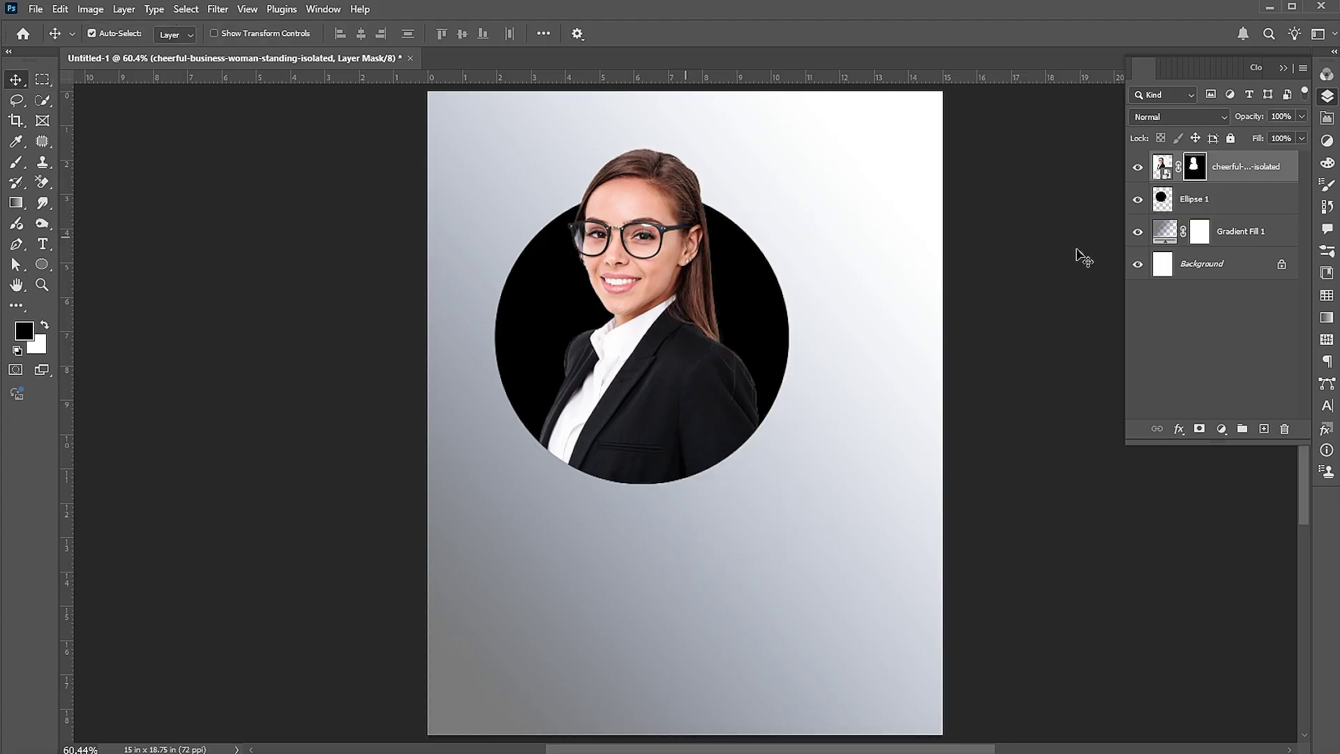
pyautogui.click(1238, 196)
# Set Ellipse 1's fill to 0% and add a 23% Gradient Overlay at 43°, 150% scale
pyautogui.click(1301, 138)
pyautogui.moveTo(1296, 160); pyautogui.dragTo(1206, 164)
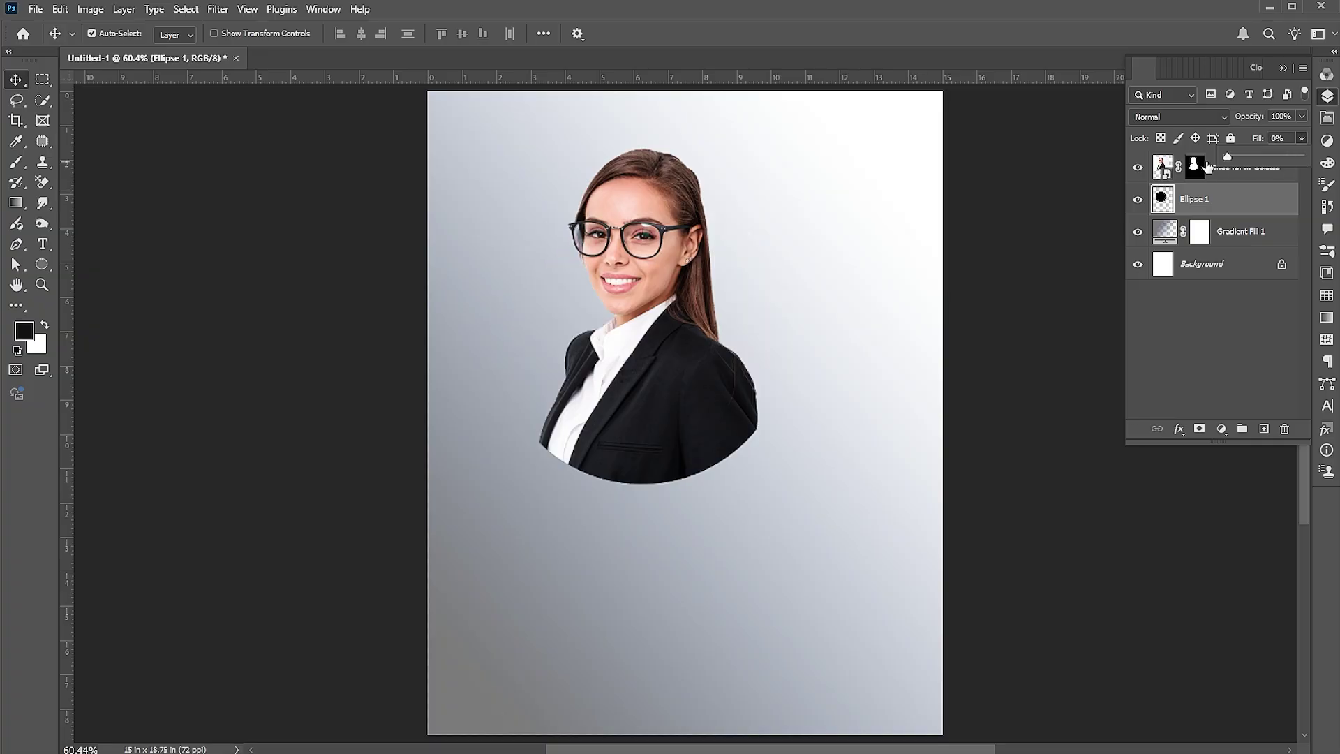
pyautogui.rightClick(1164, 200)
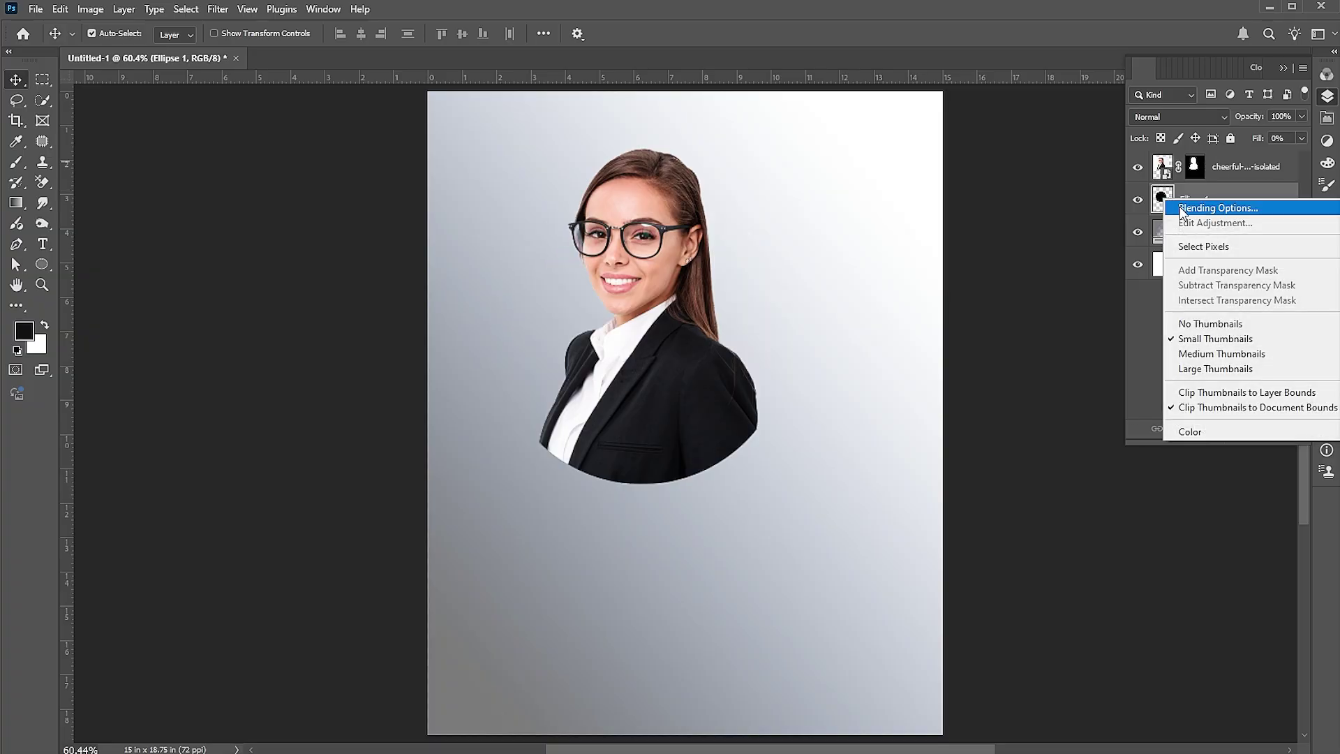
pyautogui.click(1180, 208)
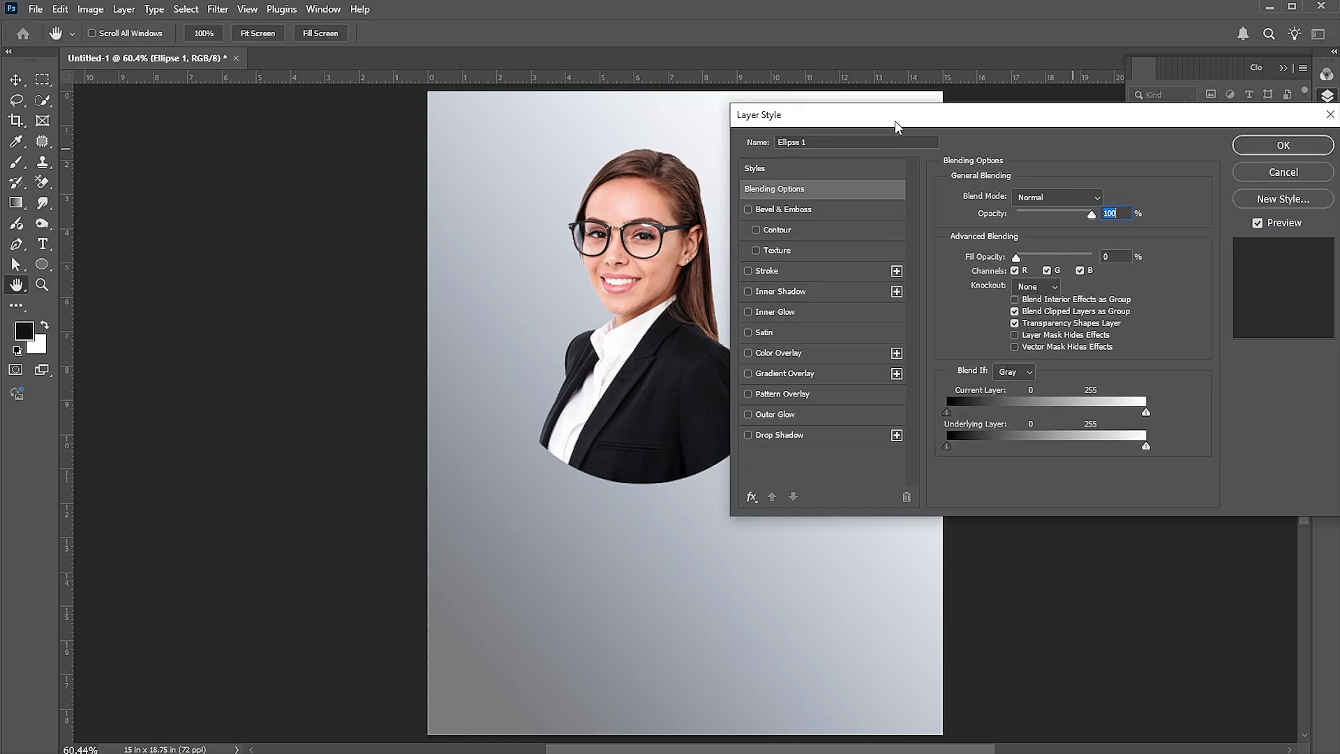
pyautogui.click(776, 381)
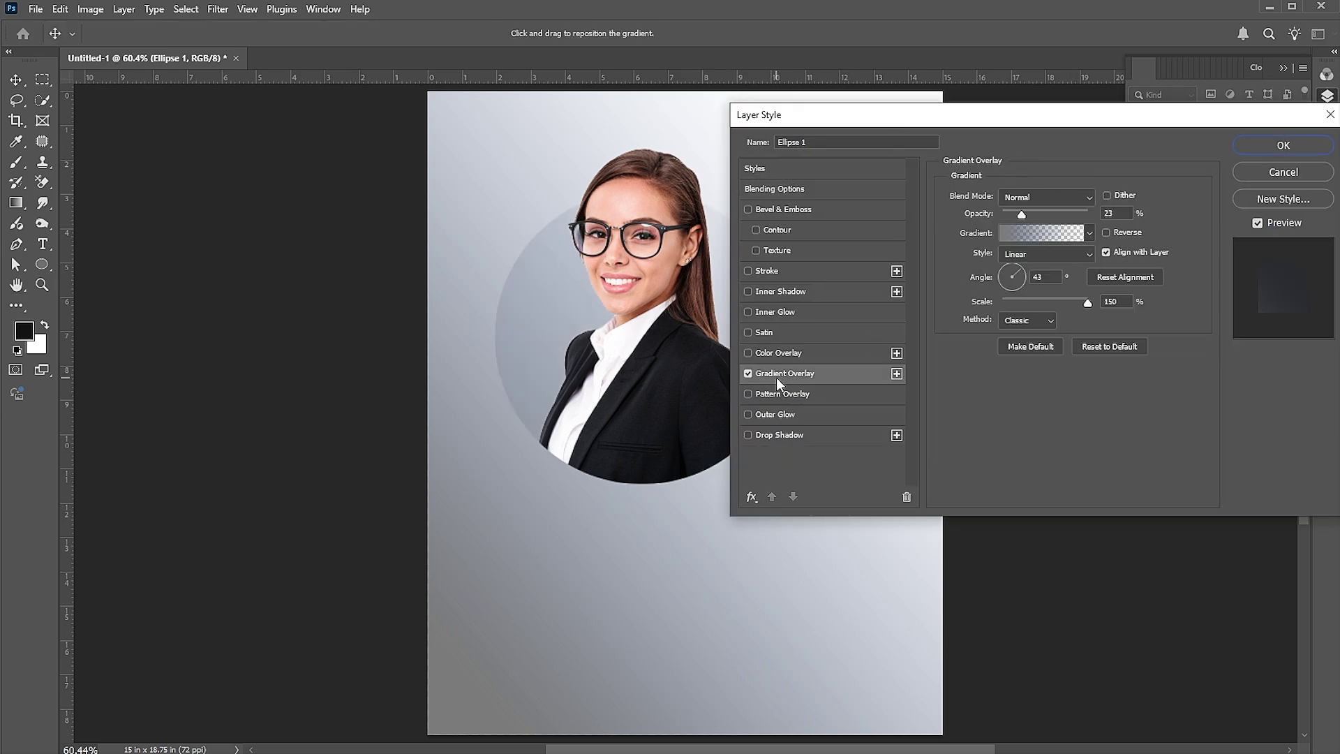
pyautogui.click(1033, 237)
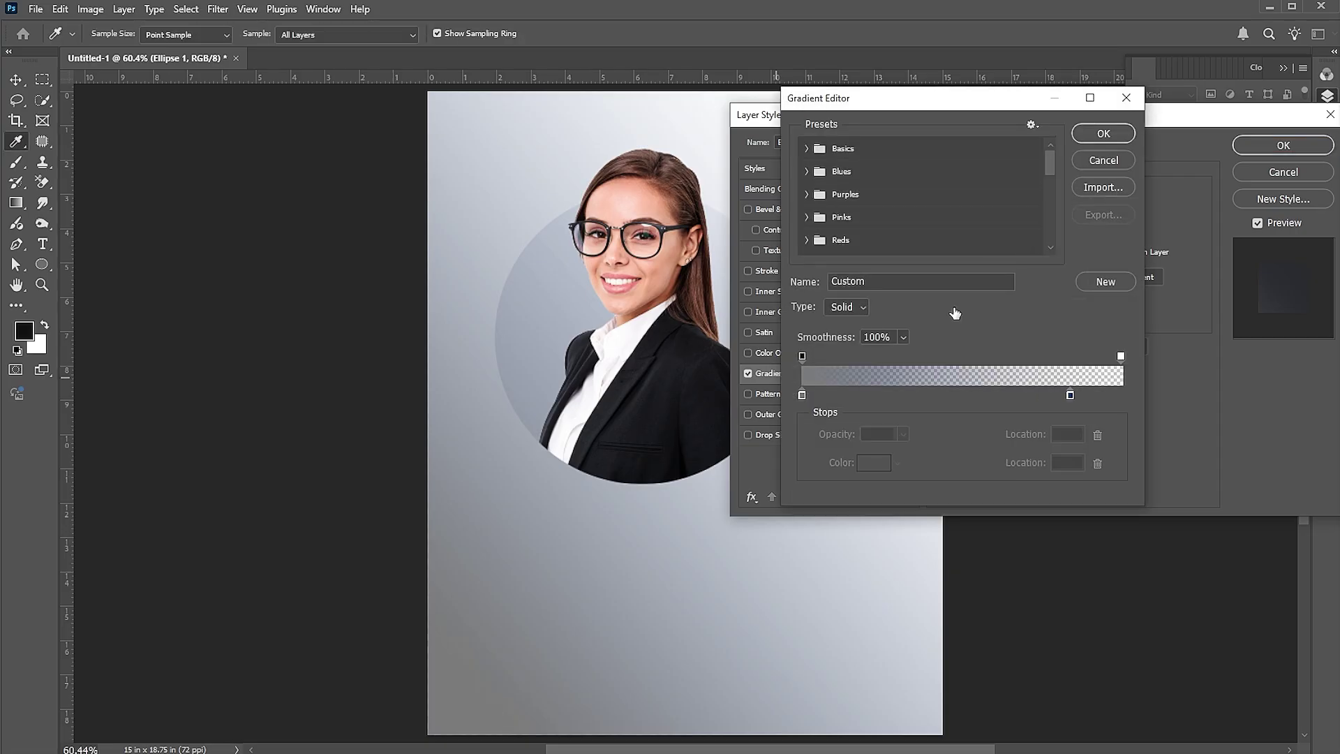
pyautogui.click(1099, 136)
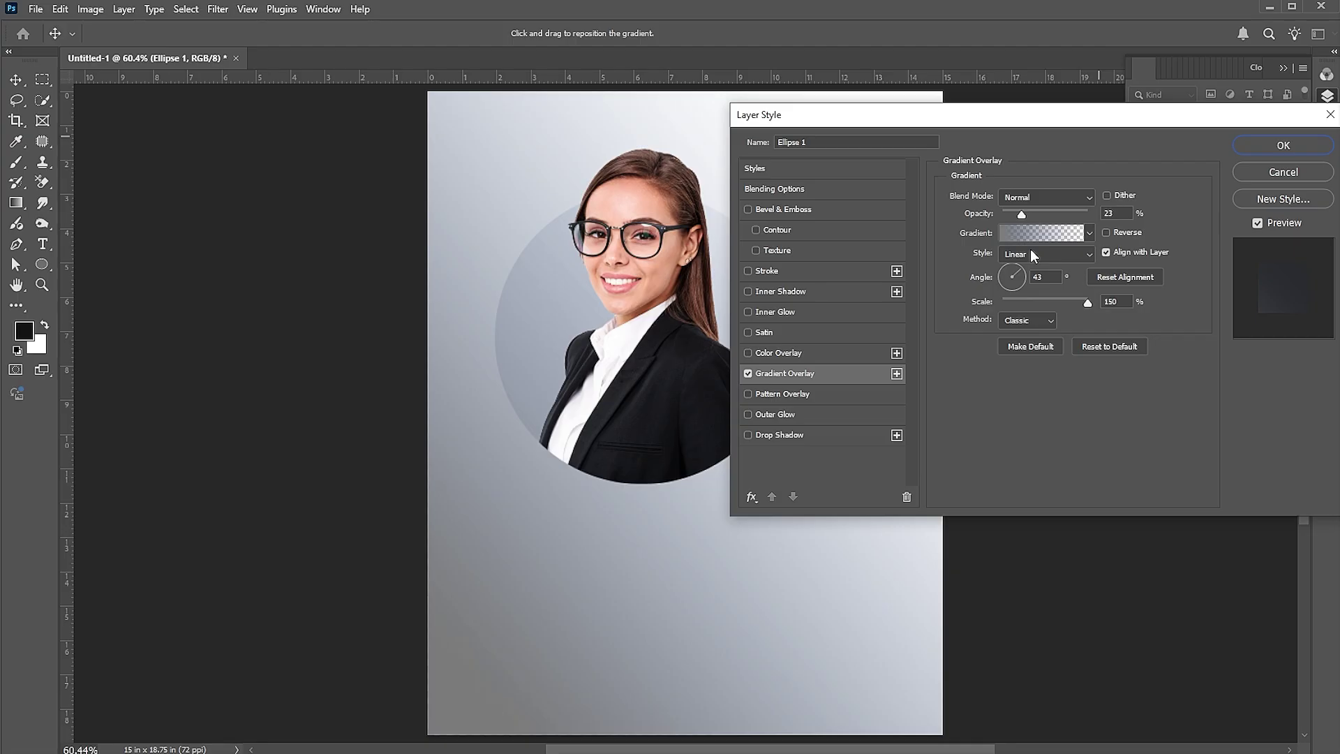
pyautogui.click(1256, 146)
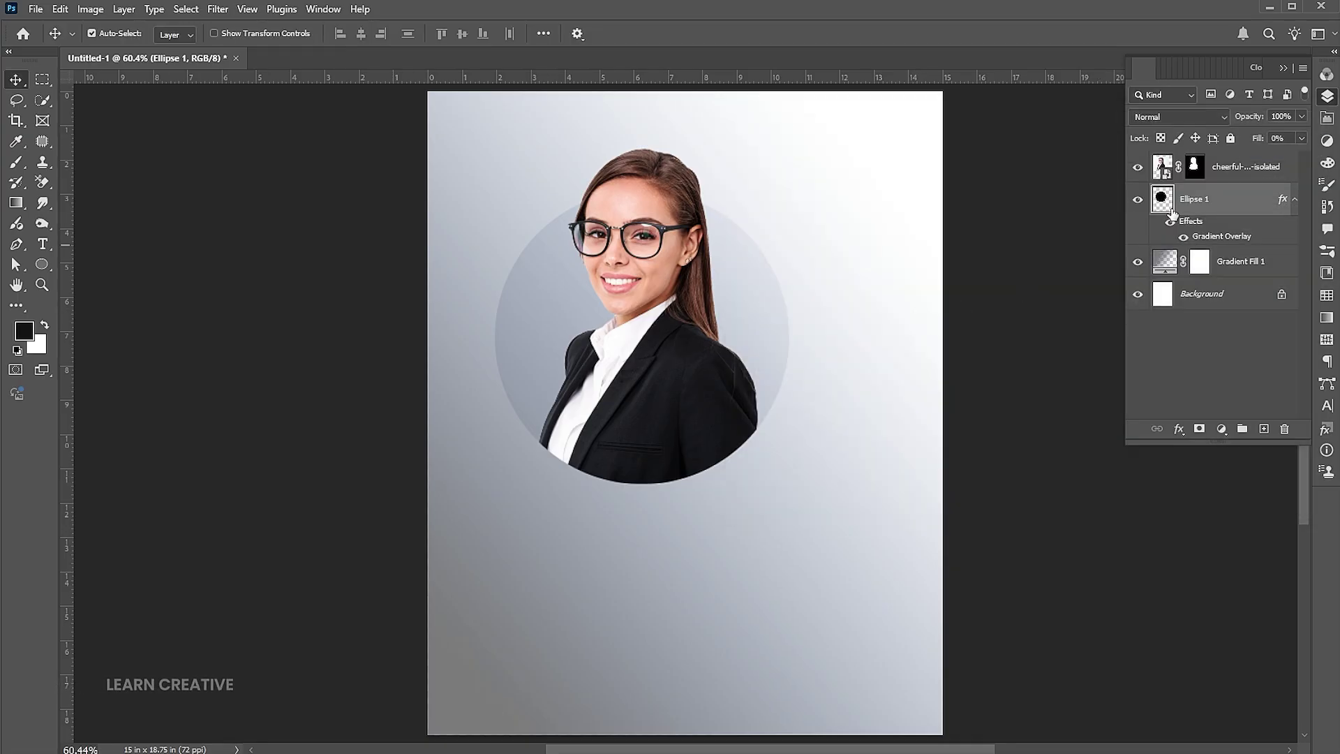
# Add a layer mask to Ellipse 1 and brush out its right side
pyautogui.click(1199, 430)
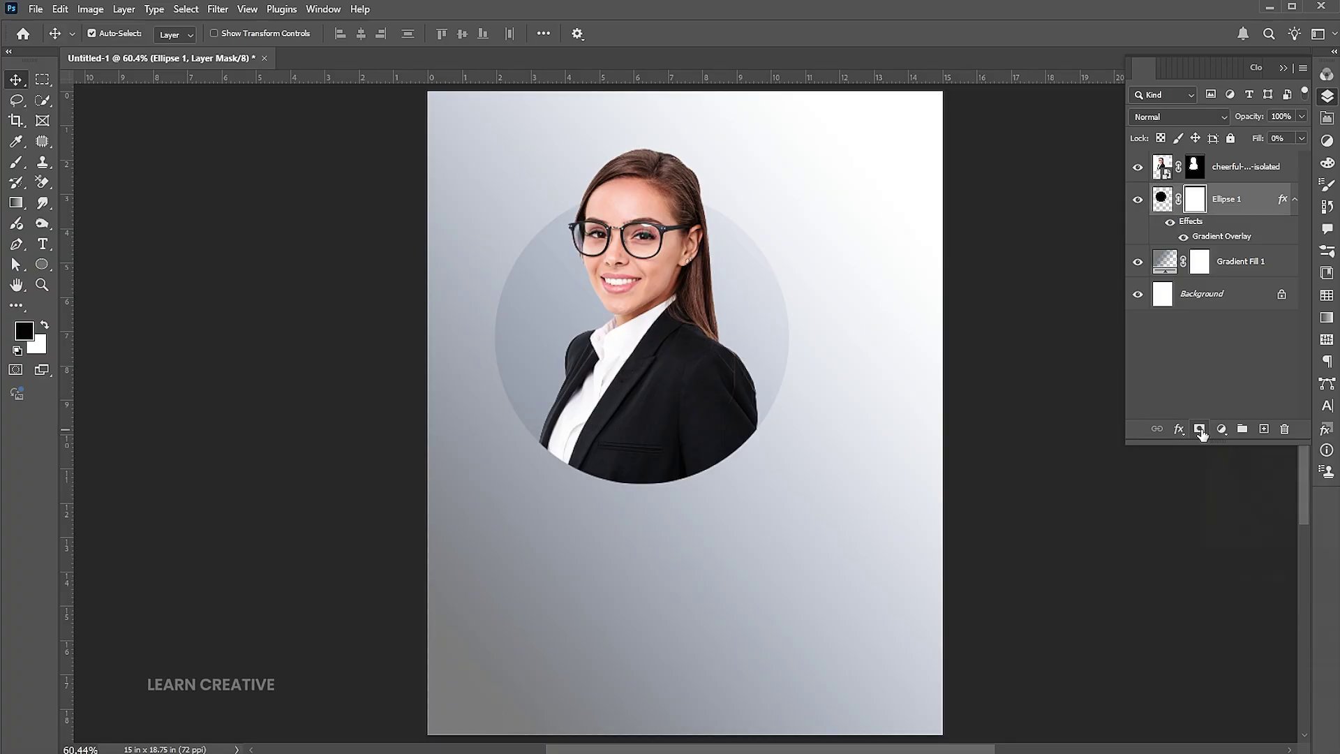
pyautogui.click(17, 164)
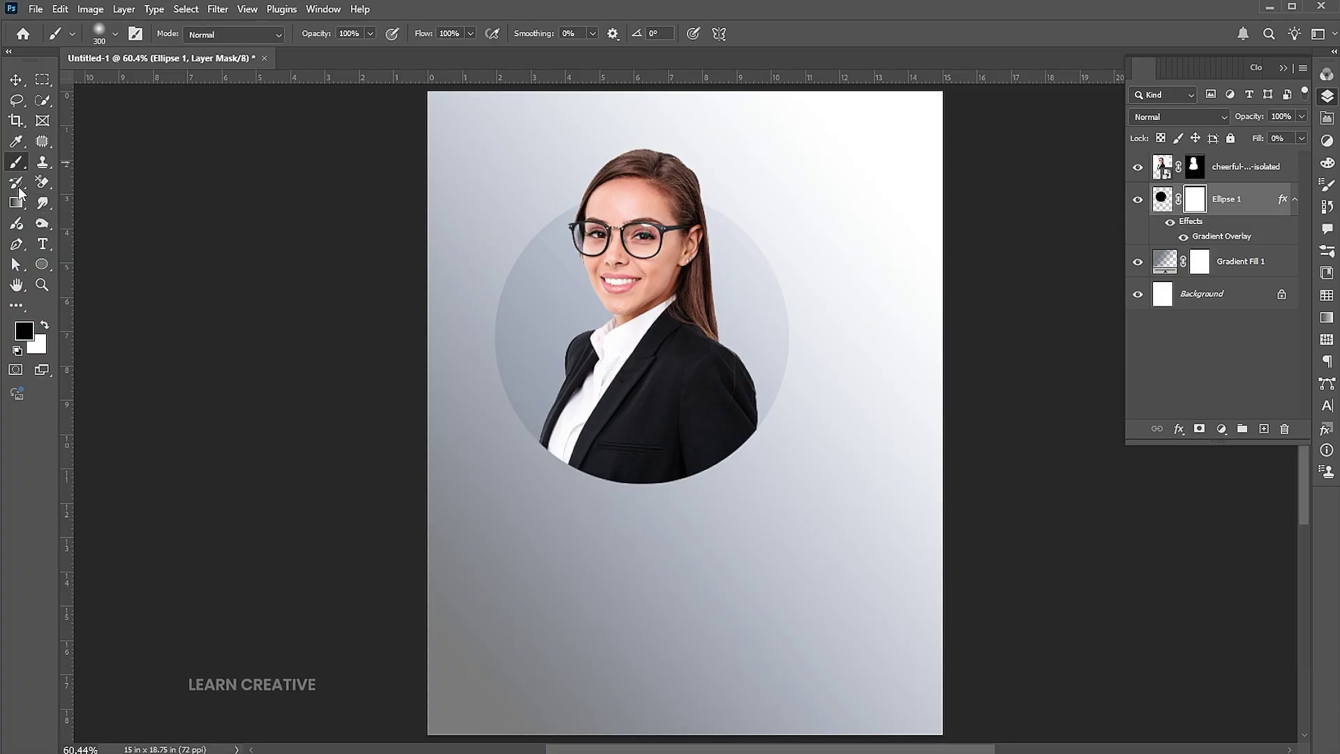
pyautogui.moveTo(825, 296)
pyautogui.mouseDown()
pyautogui.moveTo(869, 399)
pyautogui.moveTo(859, 471)
pyautogui.moveTo(826, 376)
pyautogui.moveTo(835, 388)
pyautogui.moveTo(809, 468)
pyautogui.moveTo(808, 226)
pyautogui.moveTo(819, 306)
pyautogui.moveTo(872, 452)
pyautogui.mouseUp()
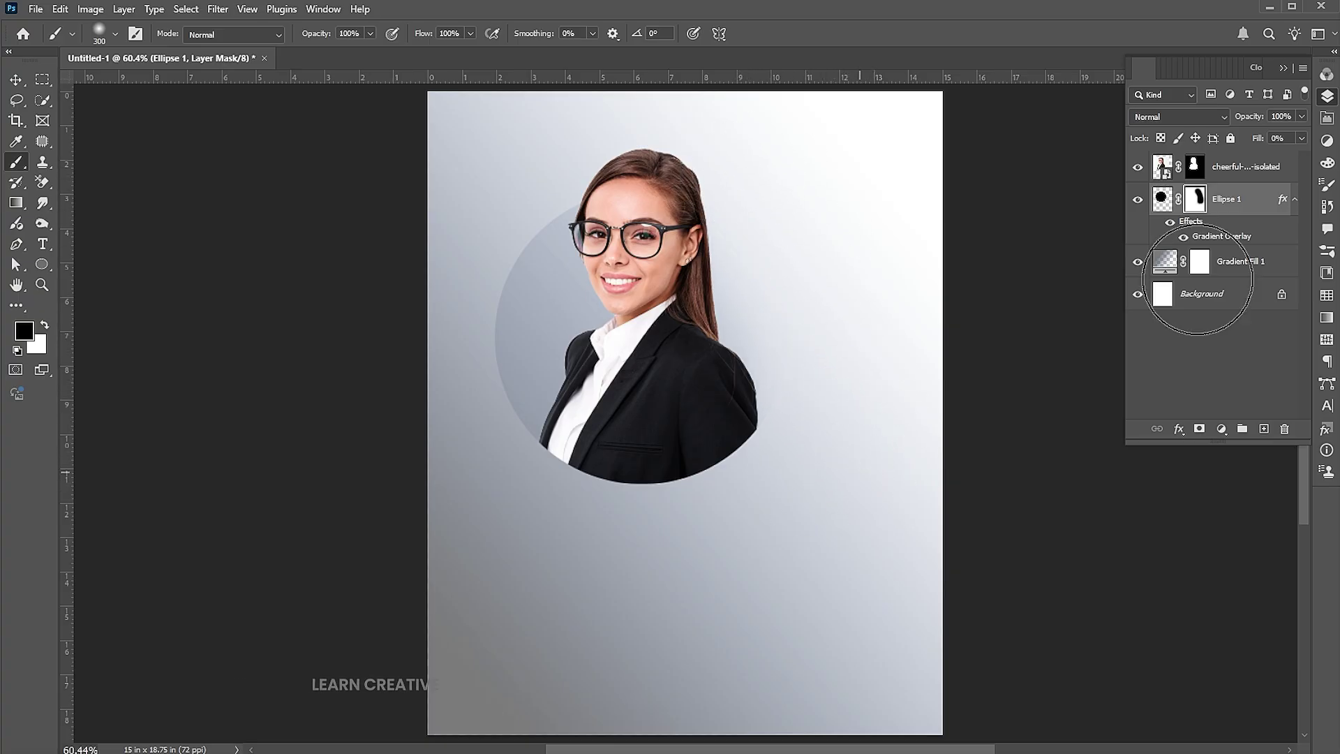
# Duplicate Ellipse 1 and scale the original to about 133% around its centre
pyautogui.hotkey('ctrl', 'j')
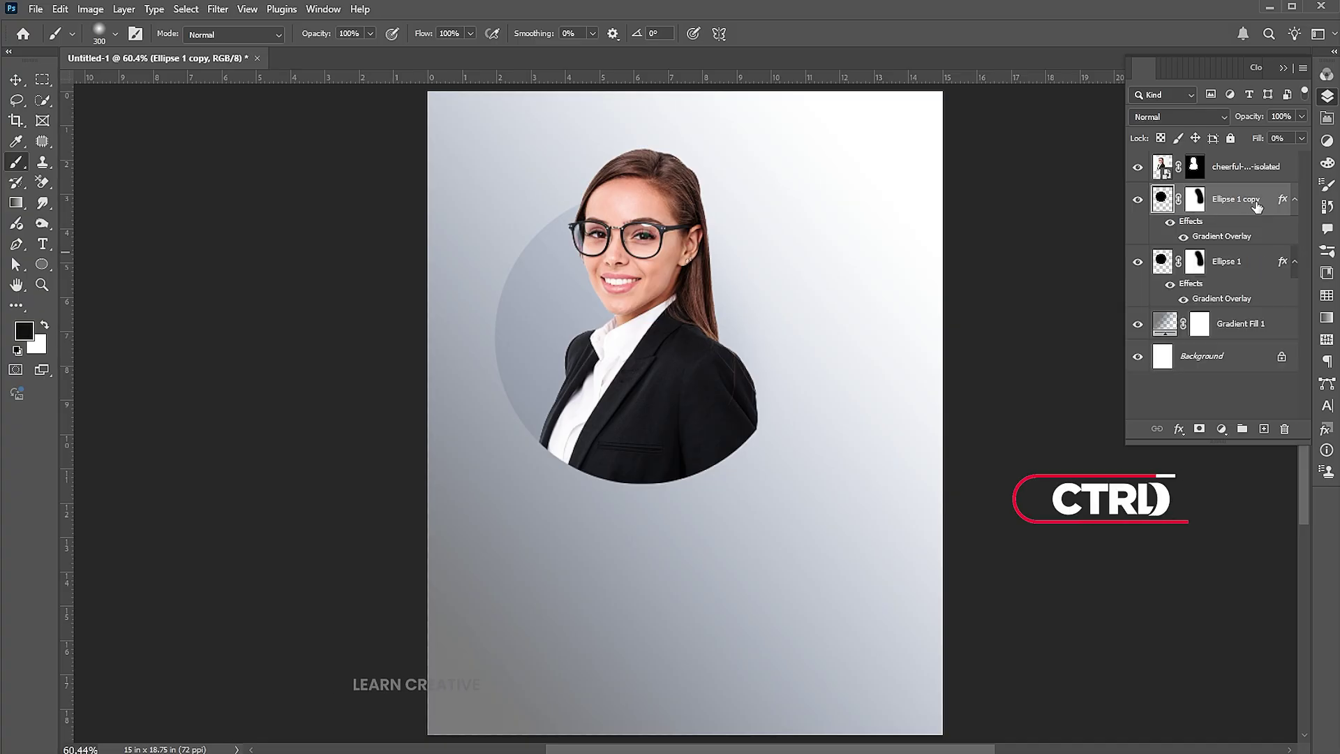
pyautogui.click(1221, 264)
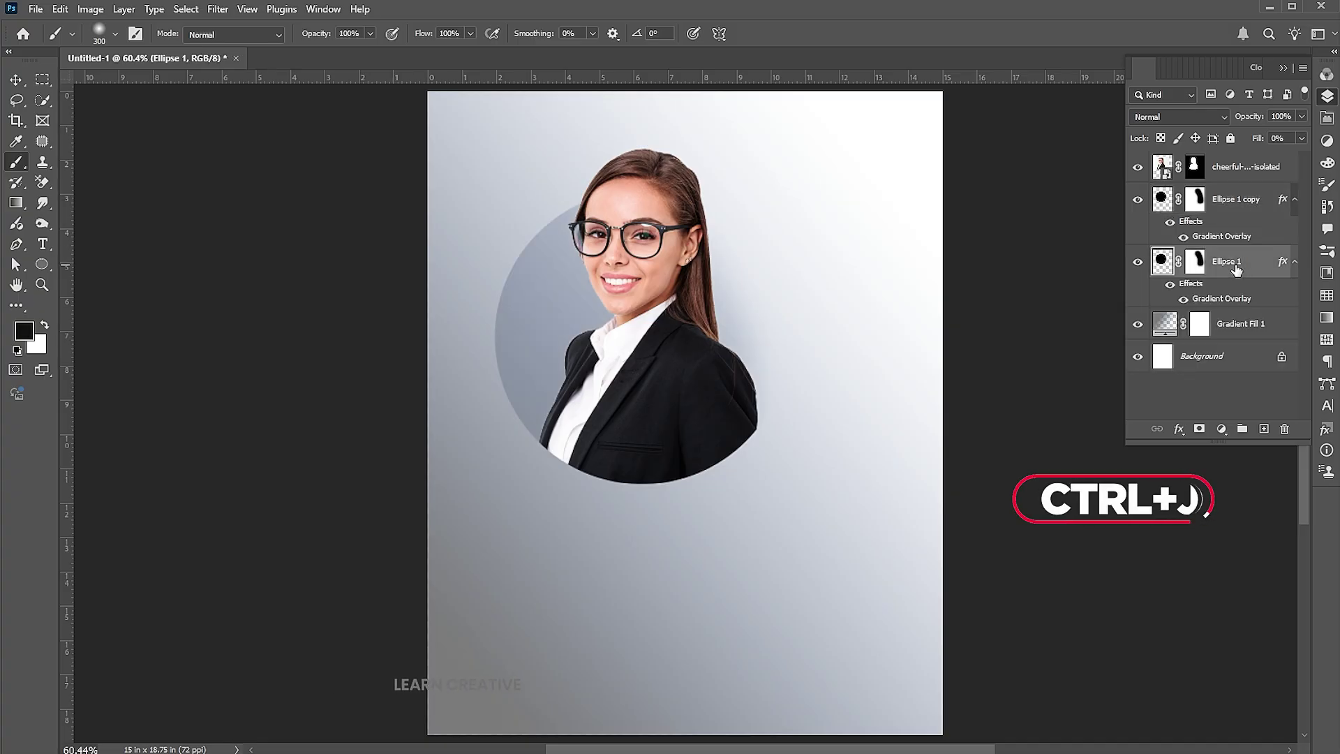
pyautogui.hotkey('ctrl', 't')
pyautogui.moveTo(636, 193)
pyautogui.mouseDown()
pyautogui.moveTo(651, 183)
pyautogui.moveTo(654, 142)
pyautogui.moveTo(654, 156)
pyautogui.mouseUp()
pyautogui.press('Return')
# With a 500 px brush, mask away the lower and lower-left part of the outer ring
pyautogui.press('b')
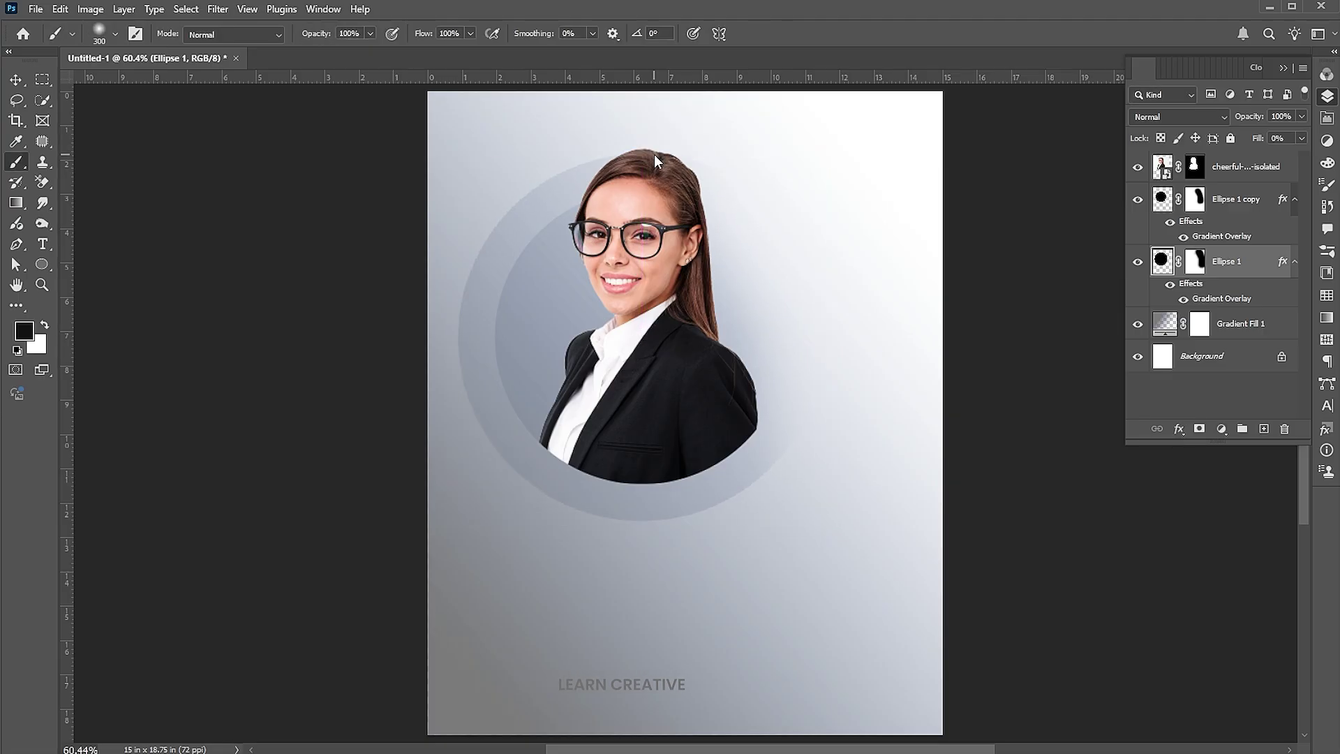
pyautogui.click(1193, 260)
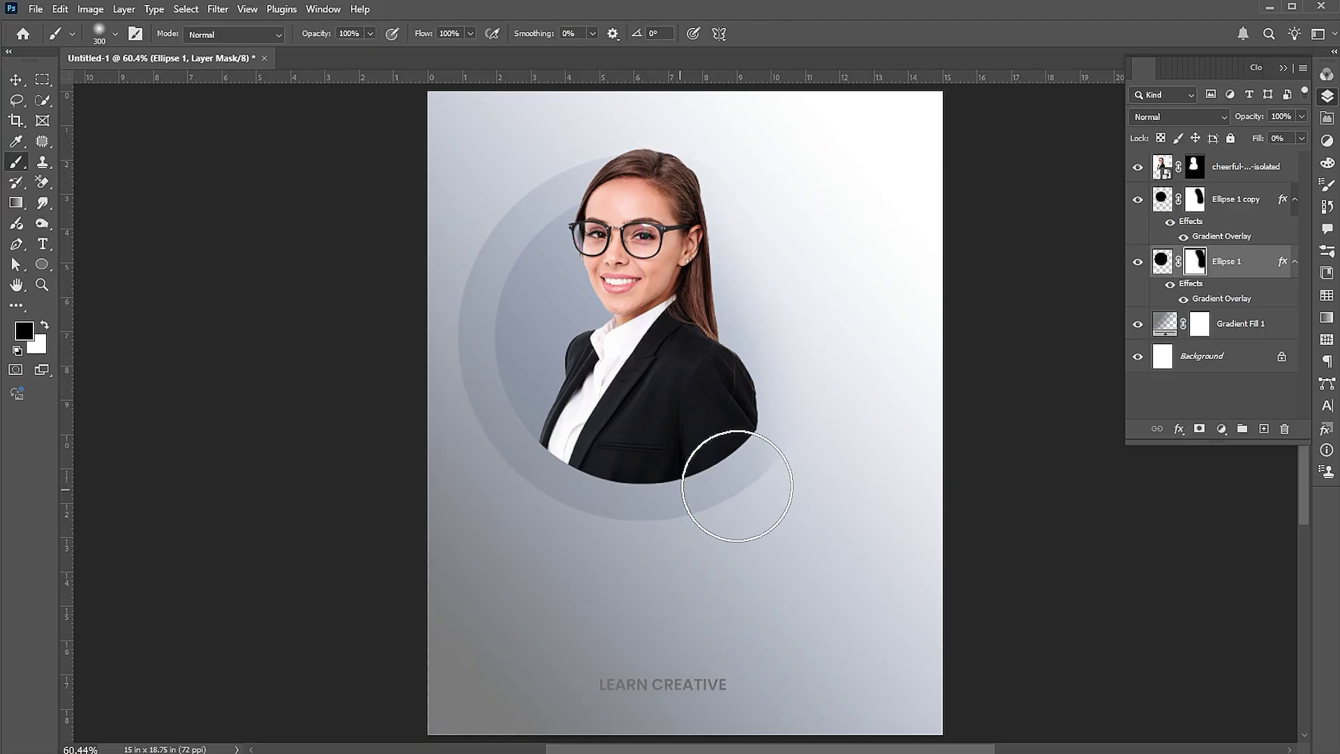
pyautogui.press(']')
pyautogui.press(']')
pyautogui.moveTo(802, 433); pyautogui.dragTo(747, 478)
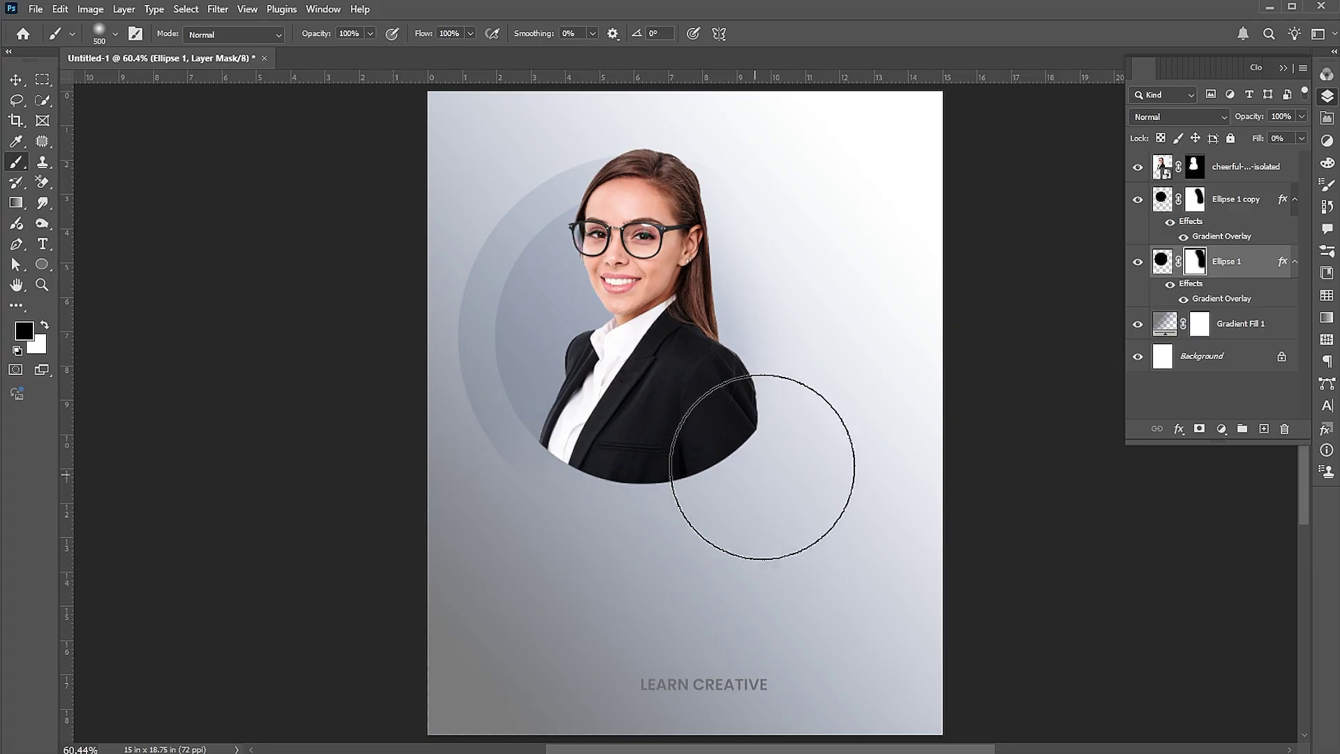
pyautogui.moveTo(417, 475)
pyautogui.mouseDown()
pyautogui.moveTo(460, 541)
pyautogui.moveTo(443, 526)
pyautogui.moveTo(363, 305)
pyautogui.moveTo(371, 325)
pyautogui.mouseUp()
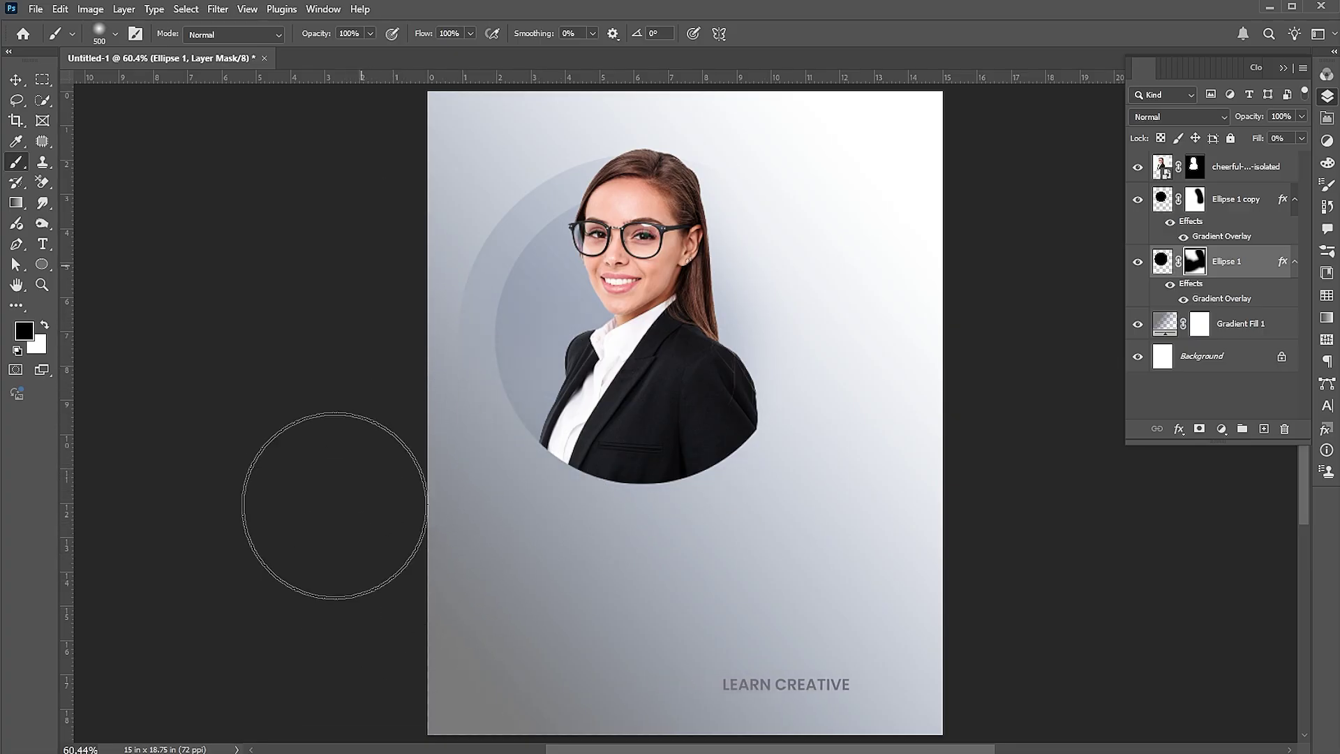
pyautogui.press('v')
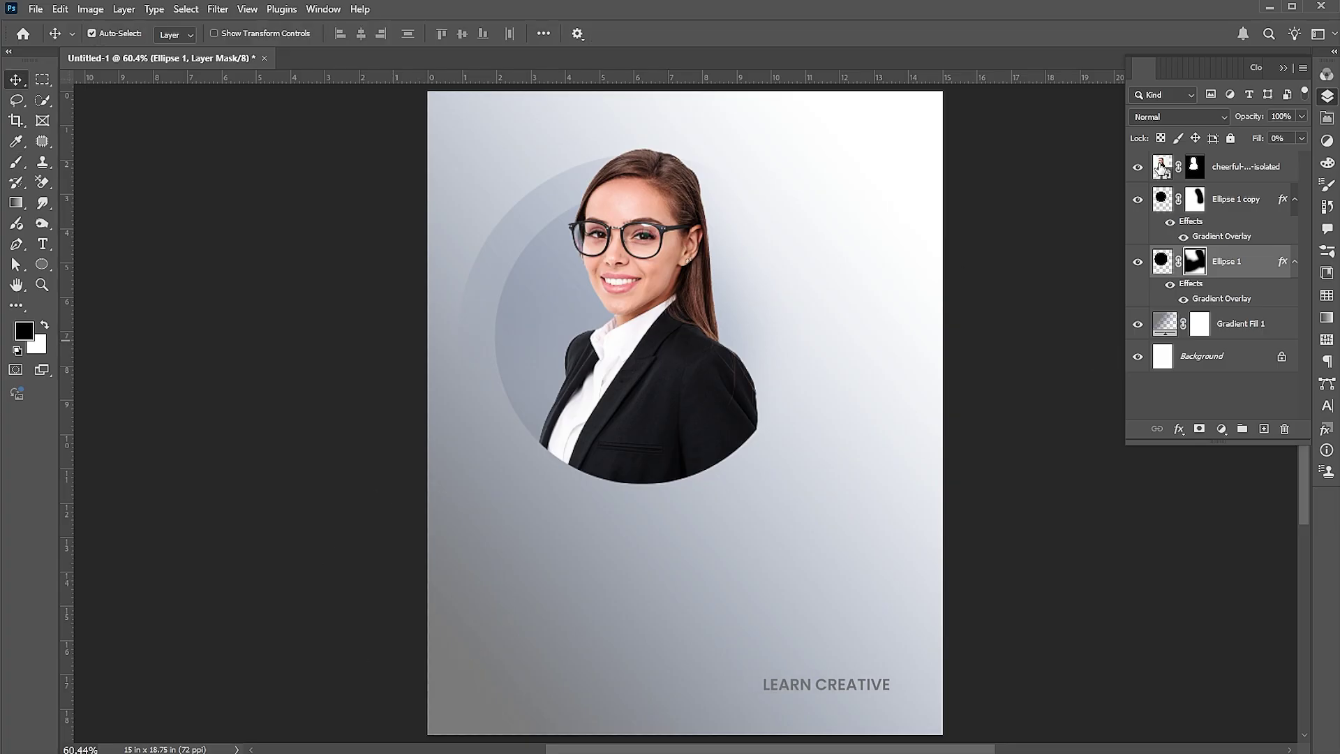
pyautogui.click(1214, 167)
# Fade out the bottom of the woman's jacket on the portrait's mask
pyautogui.click(1193, 166)
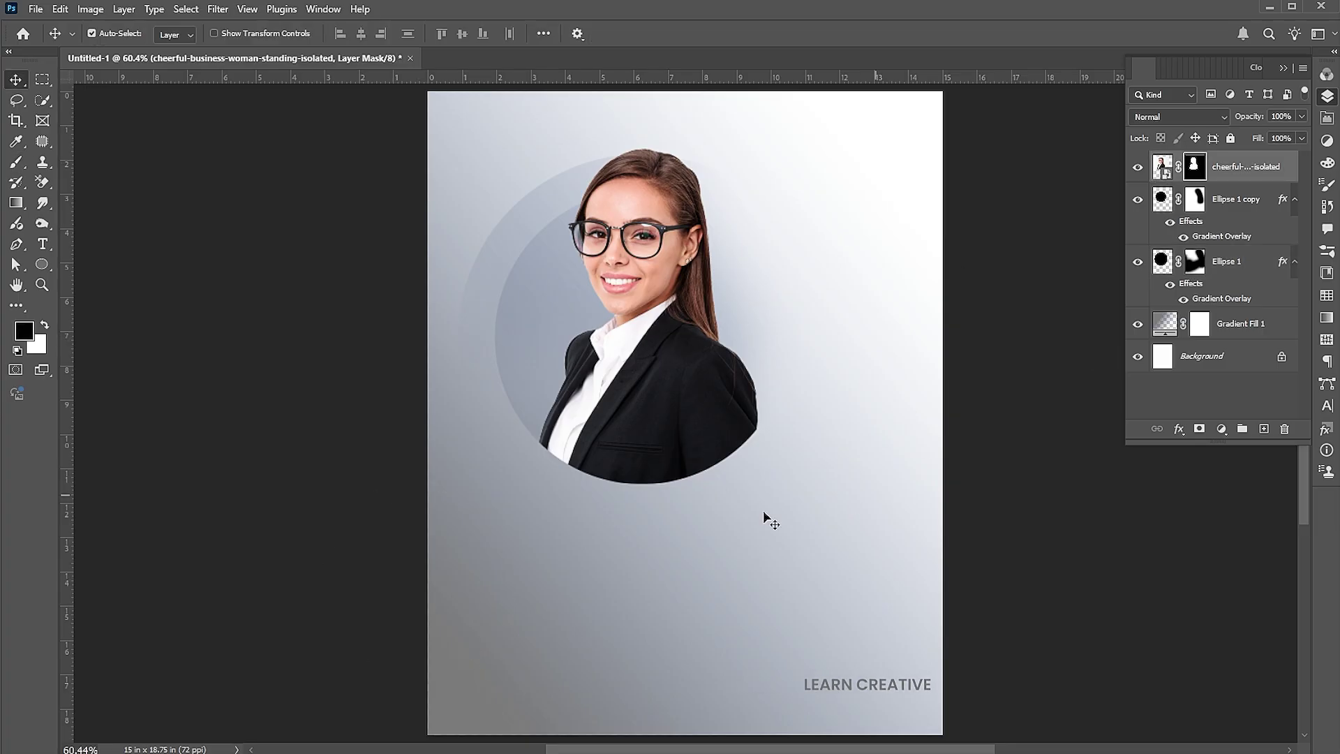
pyautogui.click(16, 160)
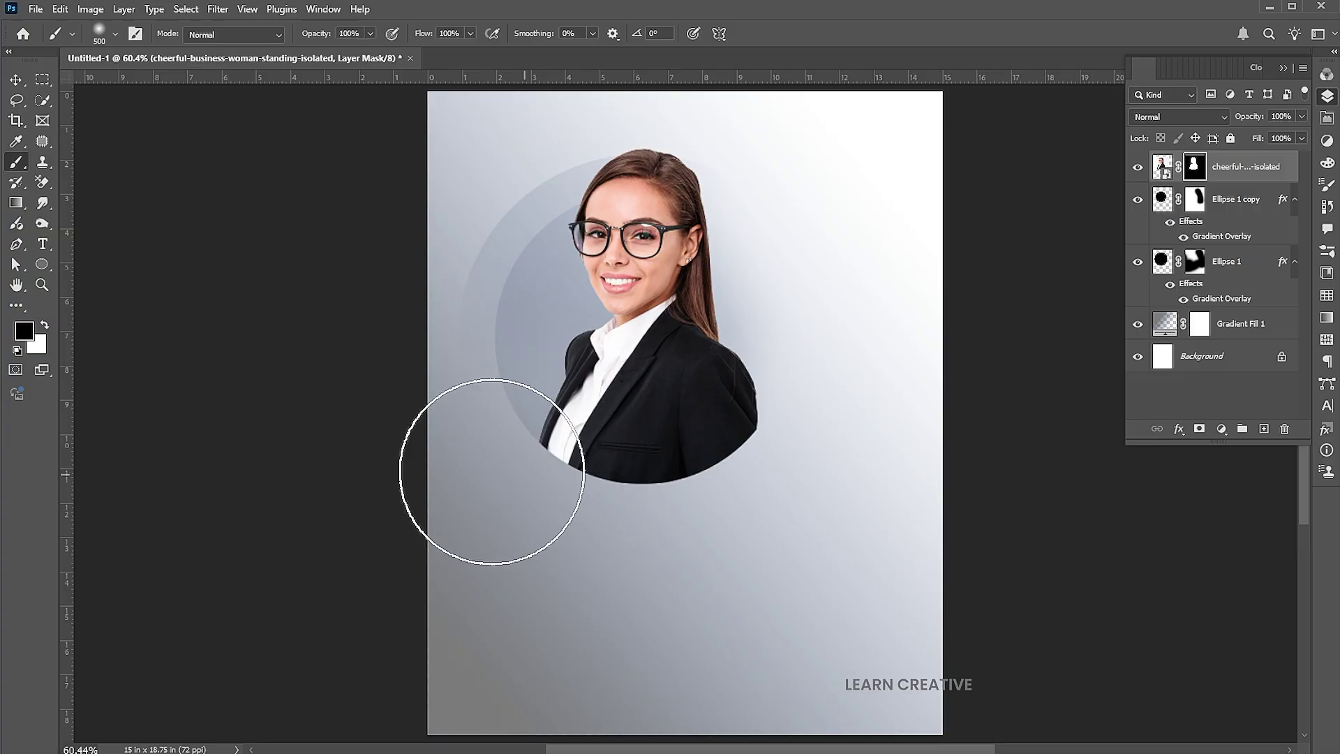
pyautogui.moveTo(491, 466)
pyautogui.mouseDown()
pyautogui.moveTo(525, 501)
pyautogui.moveTo(634, 568)
pyautogui.mouseUp()
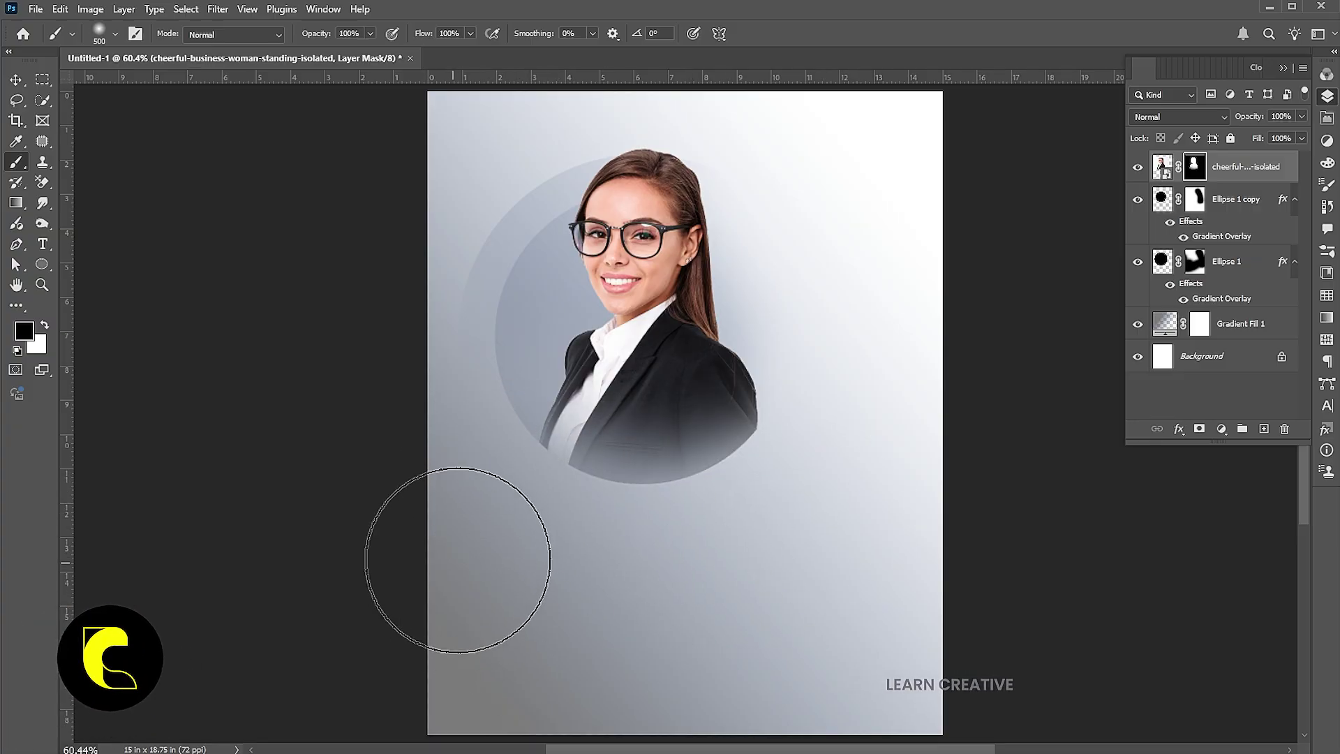
pyautogui.press('v')
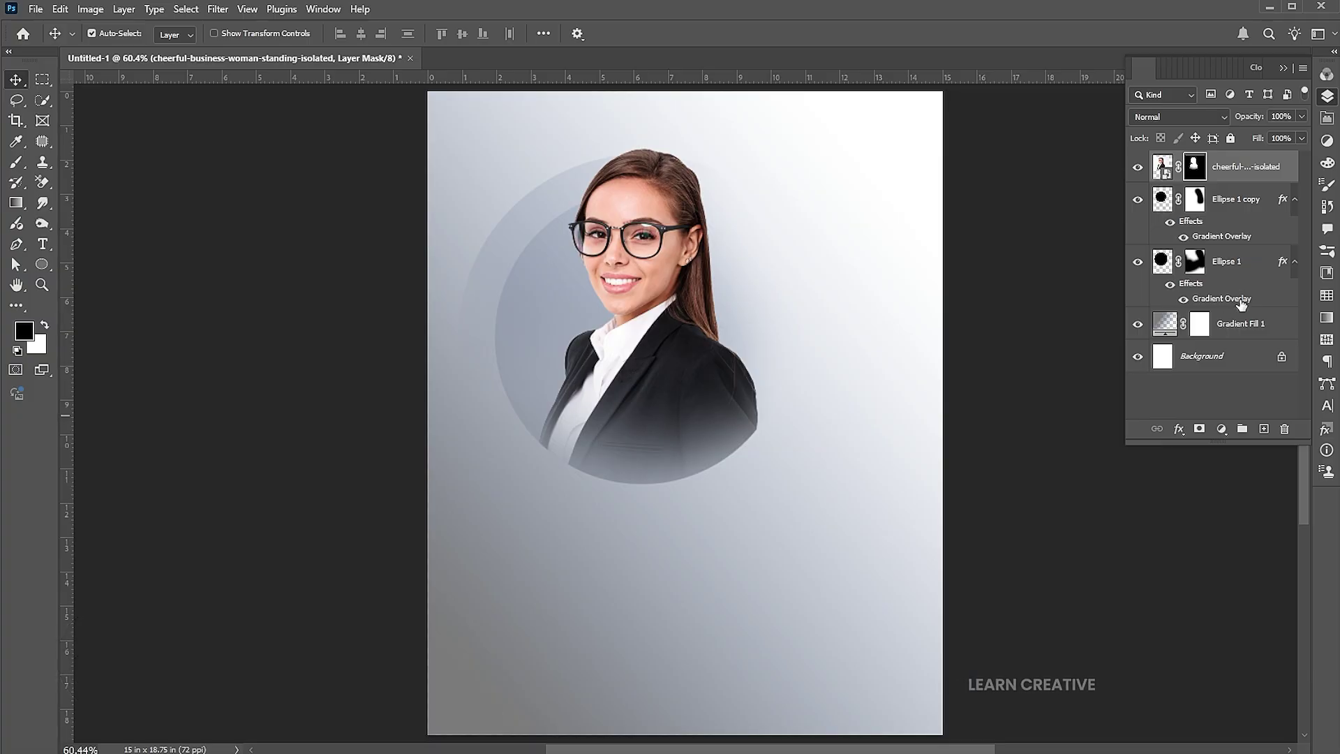
# Enlarge the Ellipse 1 circle to about 111% and shift it slightly left
pyautogui.click(1242, 272)
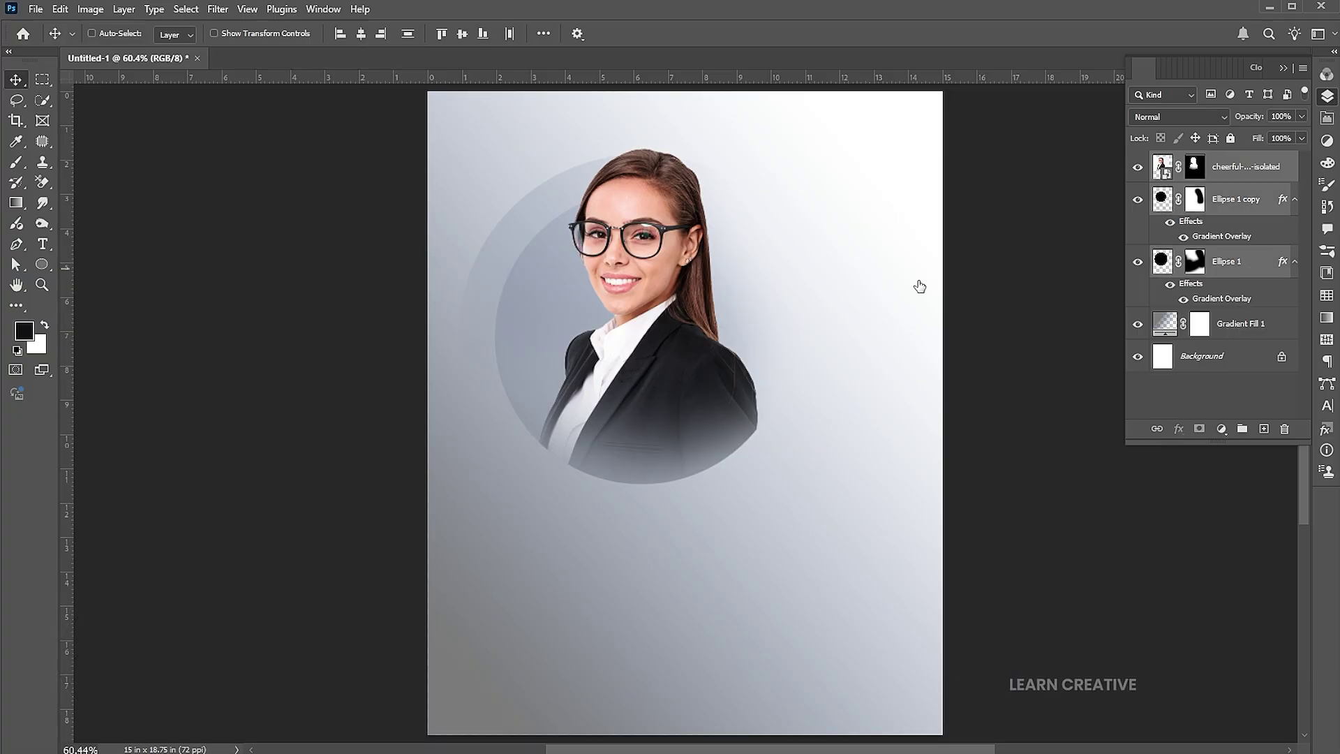
pyautogui.hotkey('ctrl', 't')
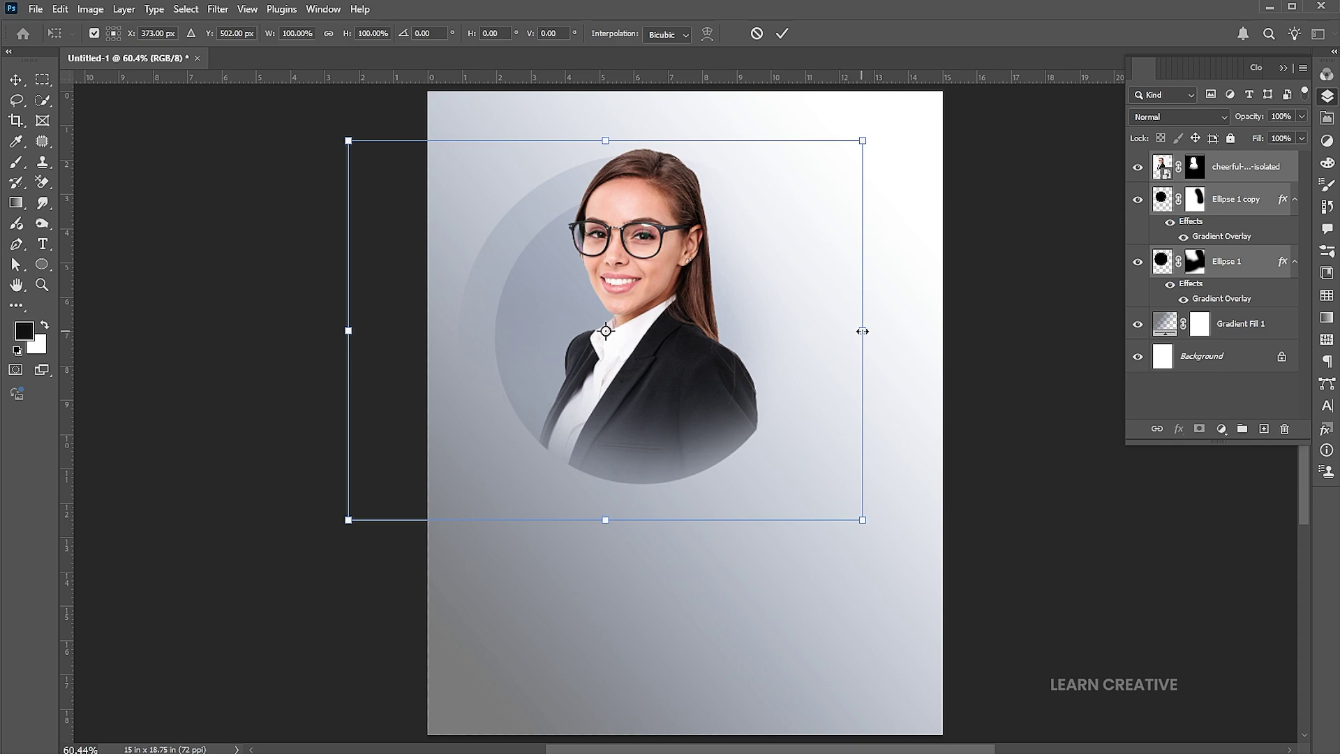
pyautogui.moveTo(862, 331); pyautogui.dragTo(874, 329)
pyautogui.moveTo(712, 409); pyautogui.dragTo(704, 406)
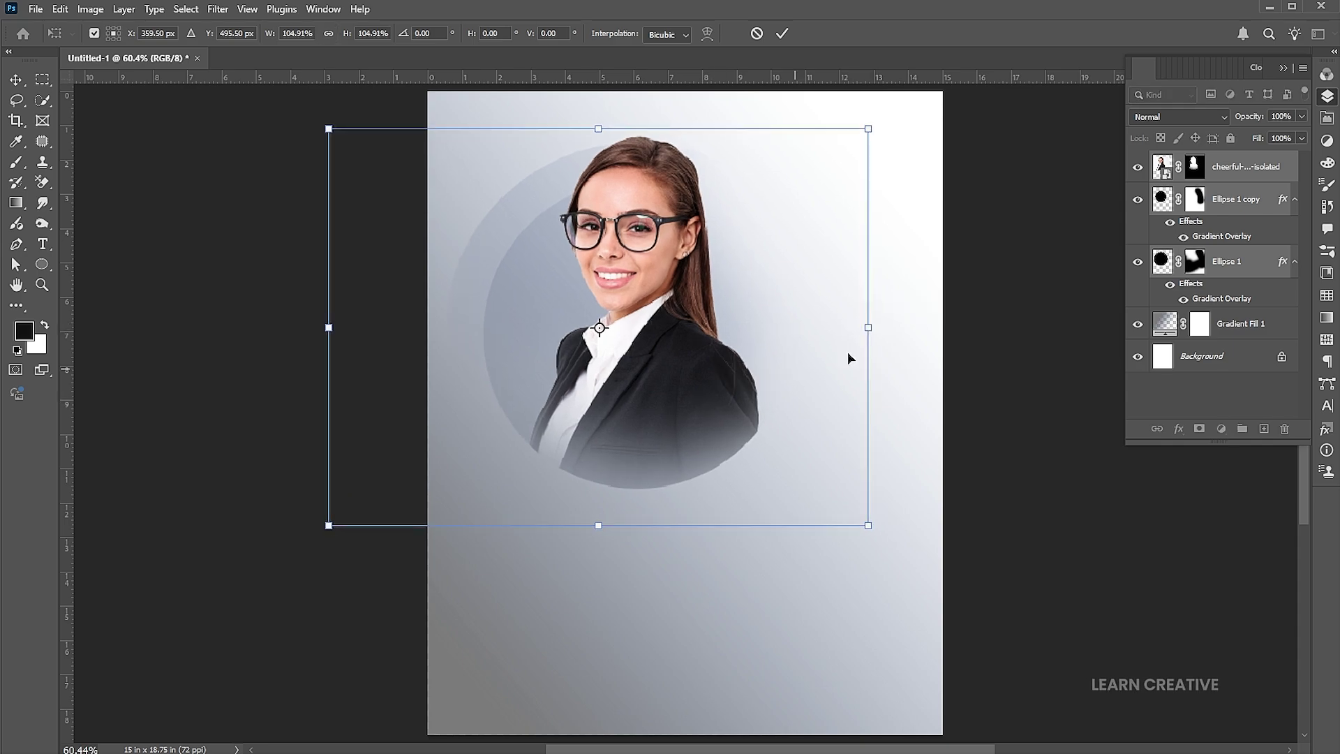
pyautogui.moveTo(868, 327); pyautogui.dragTo(884, 328)
pyautogui.moveTo(785, 350); pyautogui.dragTo(781, 353)
pyautogui.press('Return')
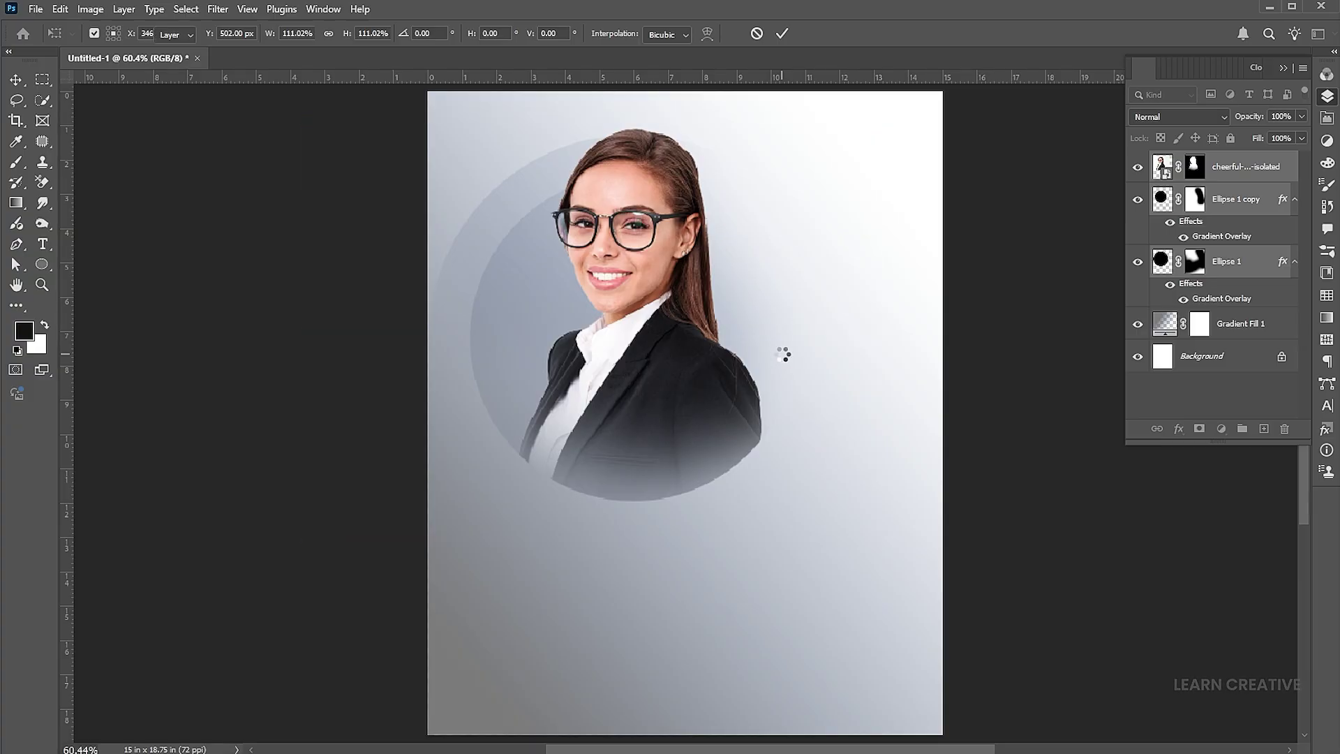
# Place the thumbs-up businesswoman photo as an embedded layer to the right of the portrait
pyautogui.click(36, 10)
pyautogui.click(82, 305)
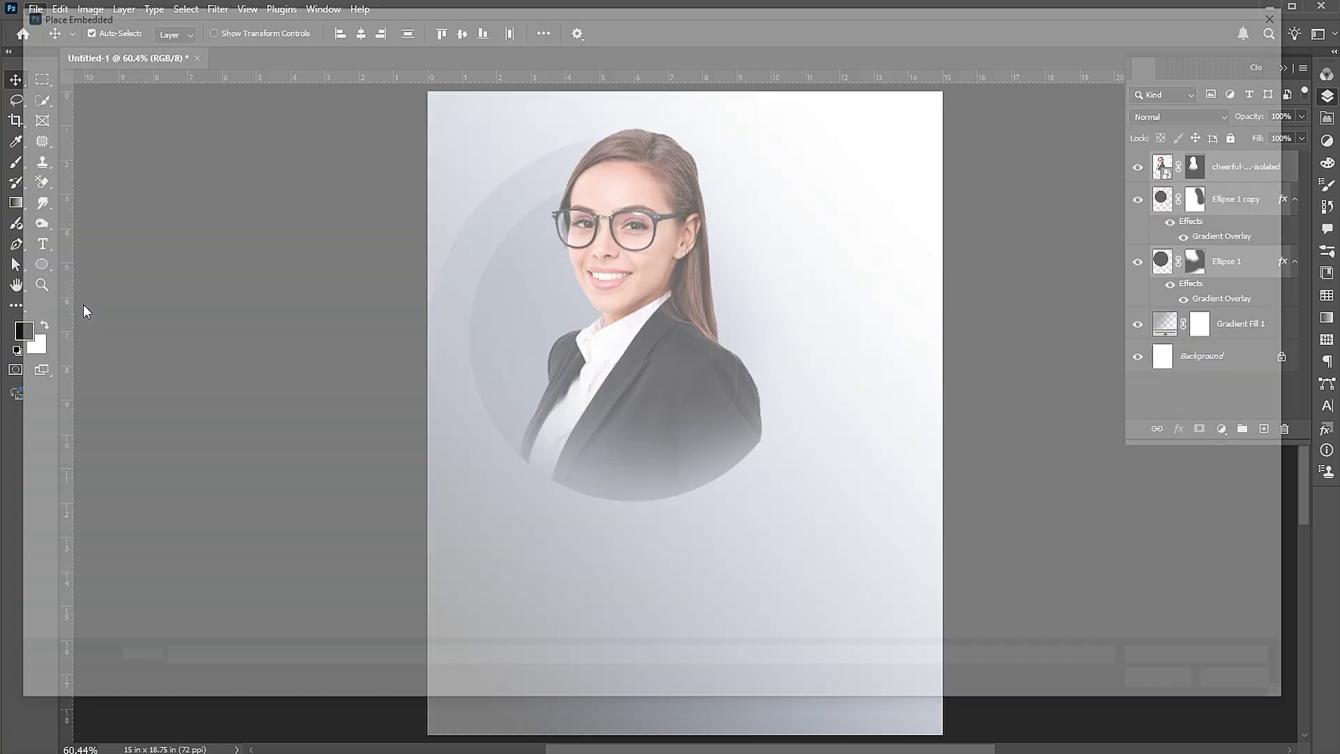
pyautogui.click(182, 133)
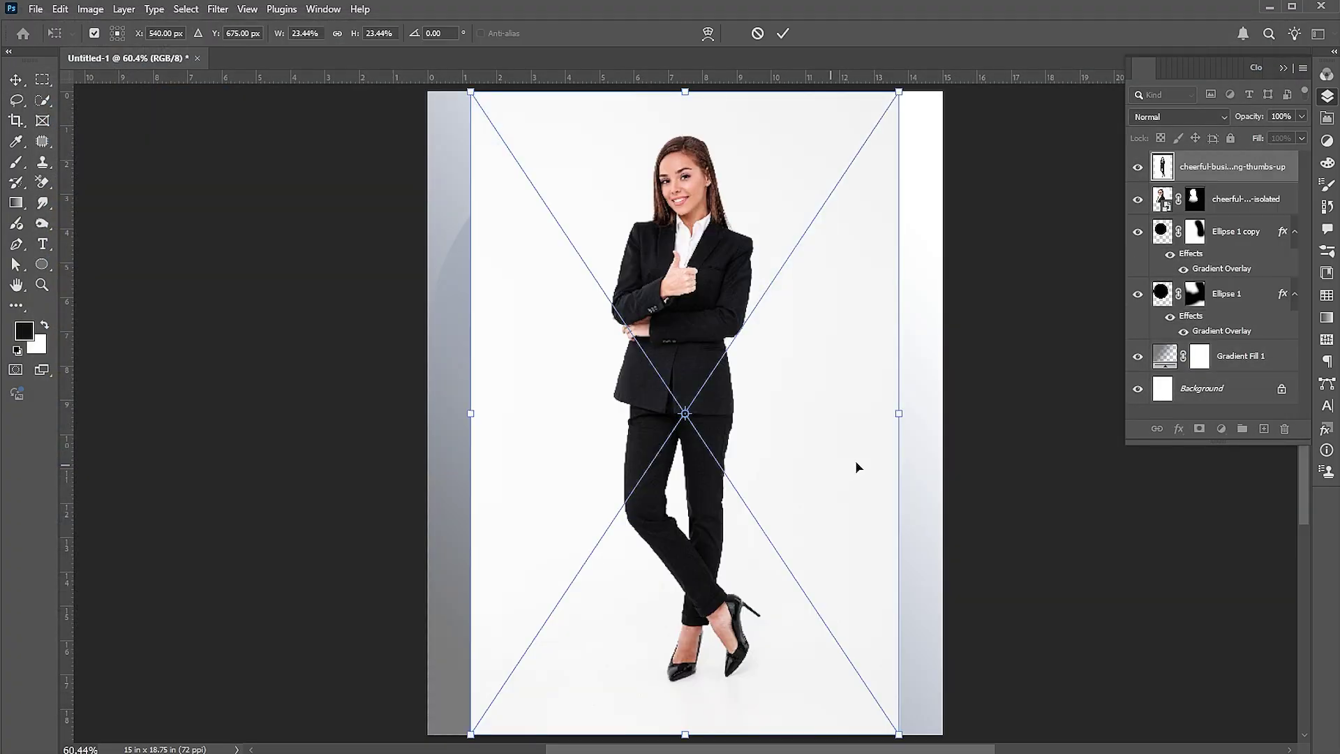
pyautogui.moveTo(817, 431); pyautogui.dragTo(886, 466)
pyautogui.press('Return')
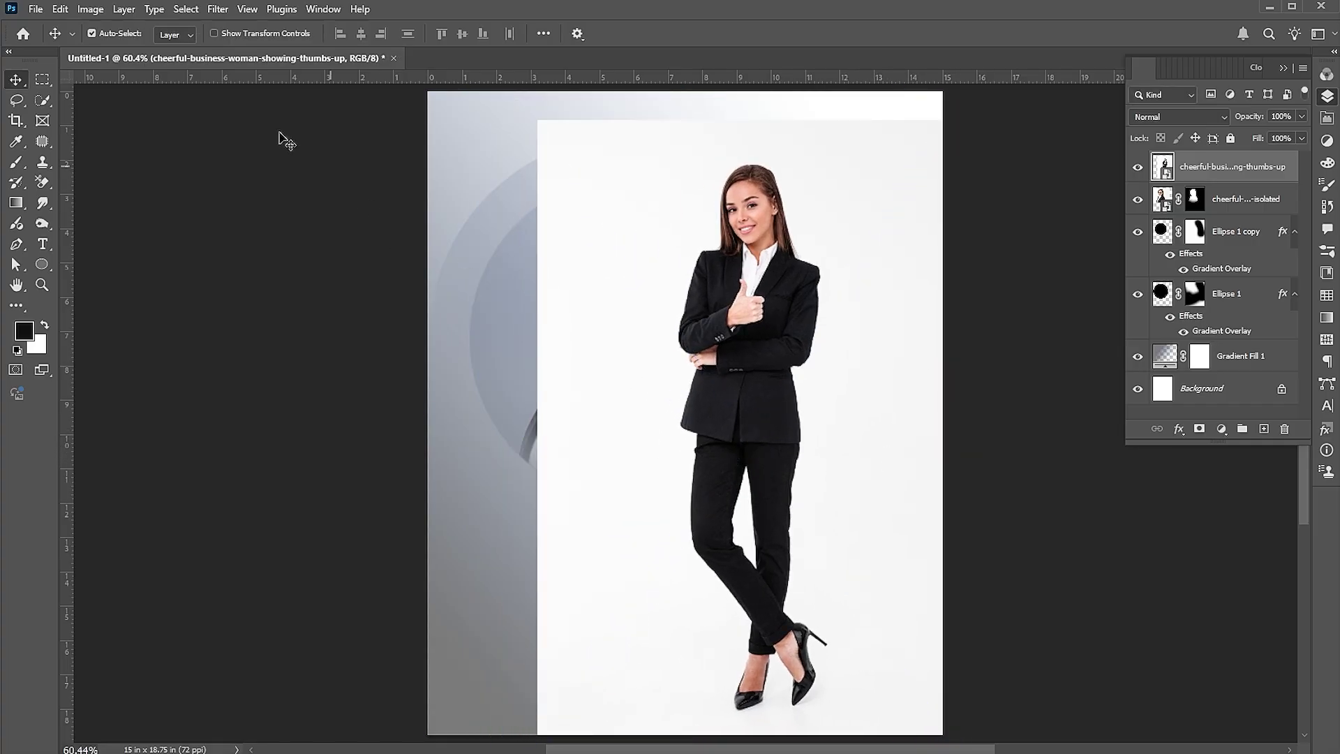
# Cut the woman out of her white backdrop with Select Subject and a layer mask
pyautogui.click(197, 10)
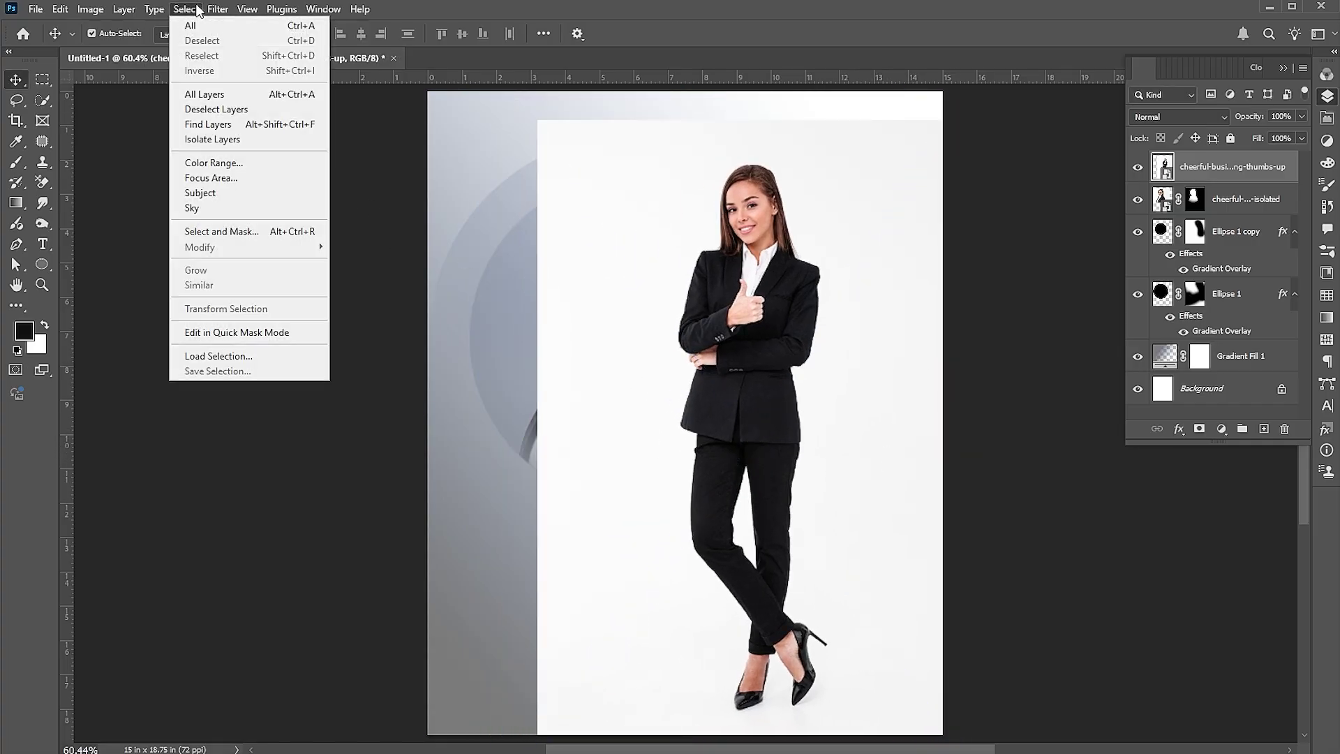
pyautogui.click(214, 199)
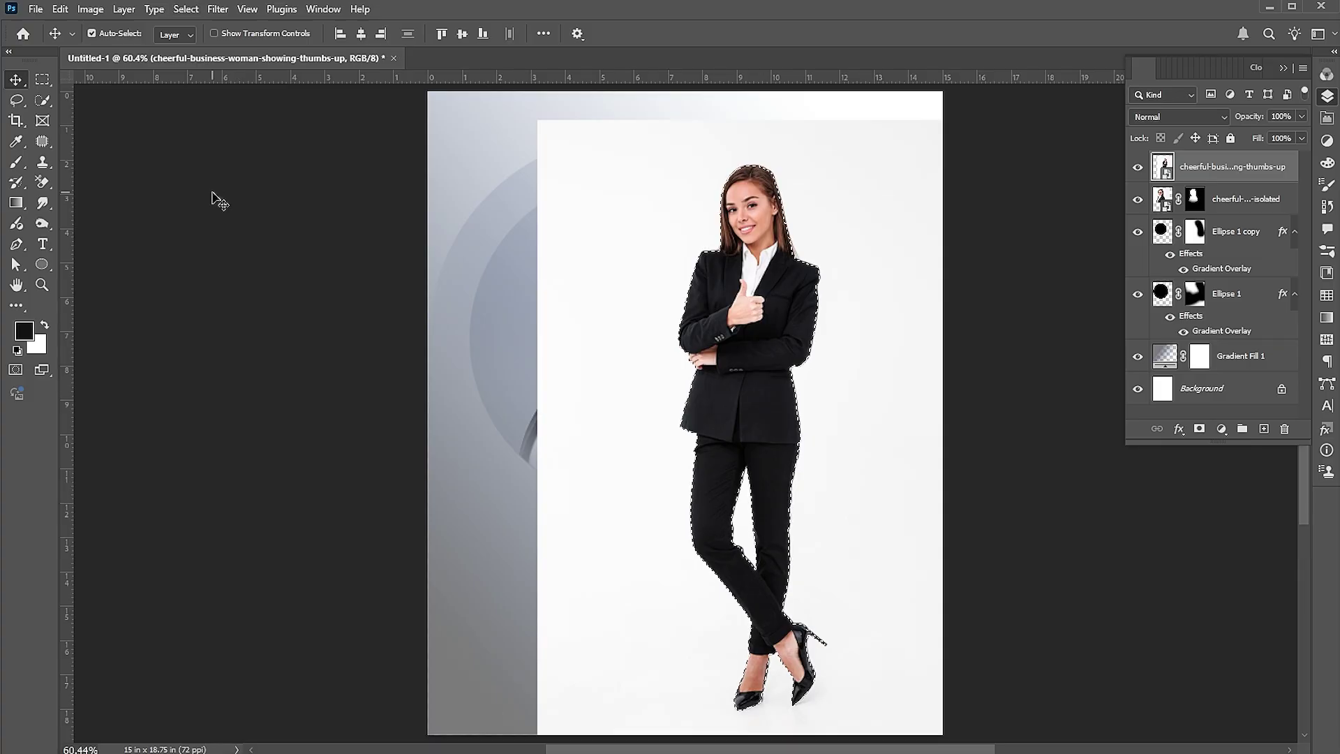
pyautogui.click(1200, 430)
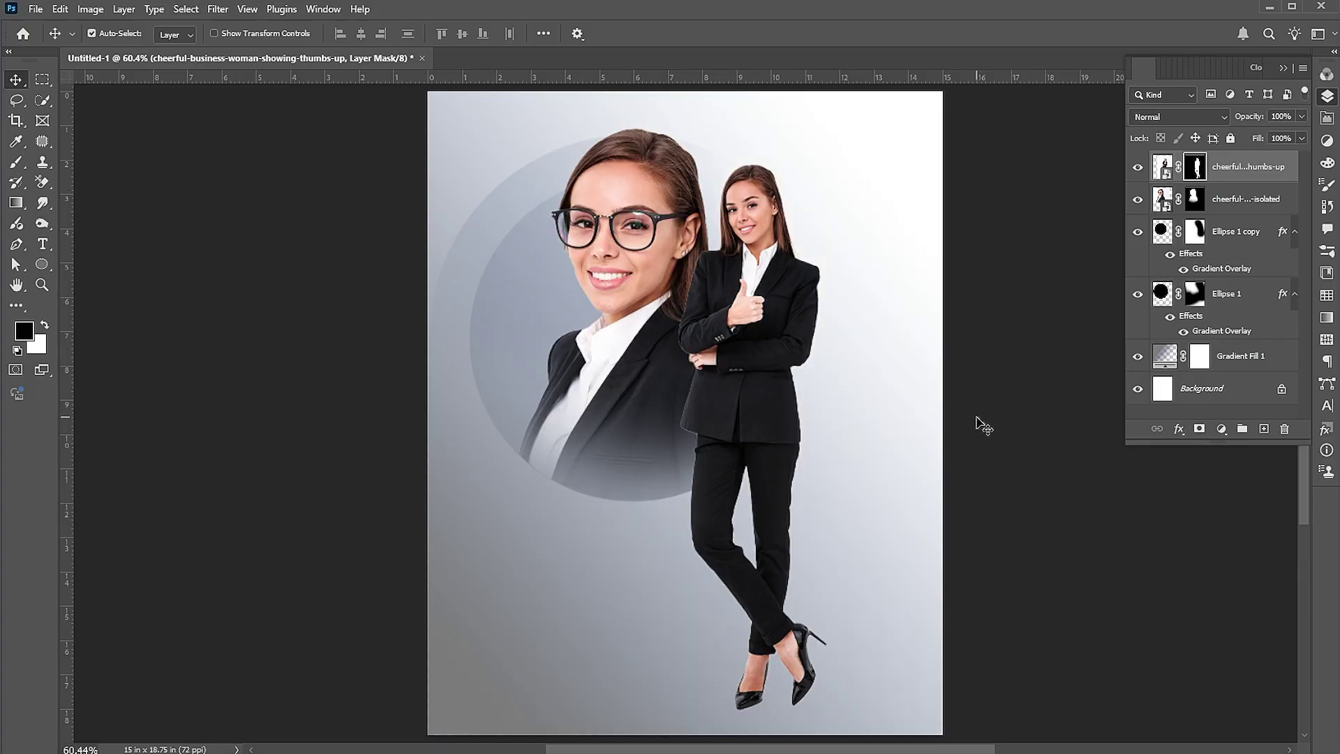
pyautogui.moveTo(781, 321); pyautogui.dragTo(783, 309)
# Enlarge the thumbs-up woman to about 106% and nudge her into position
pyautogui.hotkey('ctrl', 't')
pyautogui.moveTo(971, 429); pyautogui.dragTo(984, 97)
pyautogui.moveTo(806, 248); pyautogui.dragTo(817, 250)
pyautogui.press('Return')
pyautogui.hotkey('shift', 'Left')
pyautogui.hotkey('shift', 'Down')
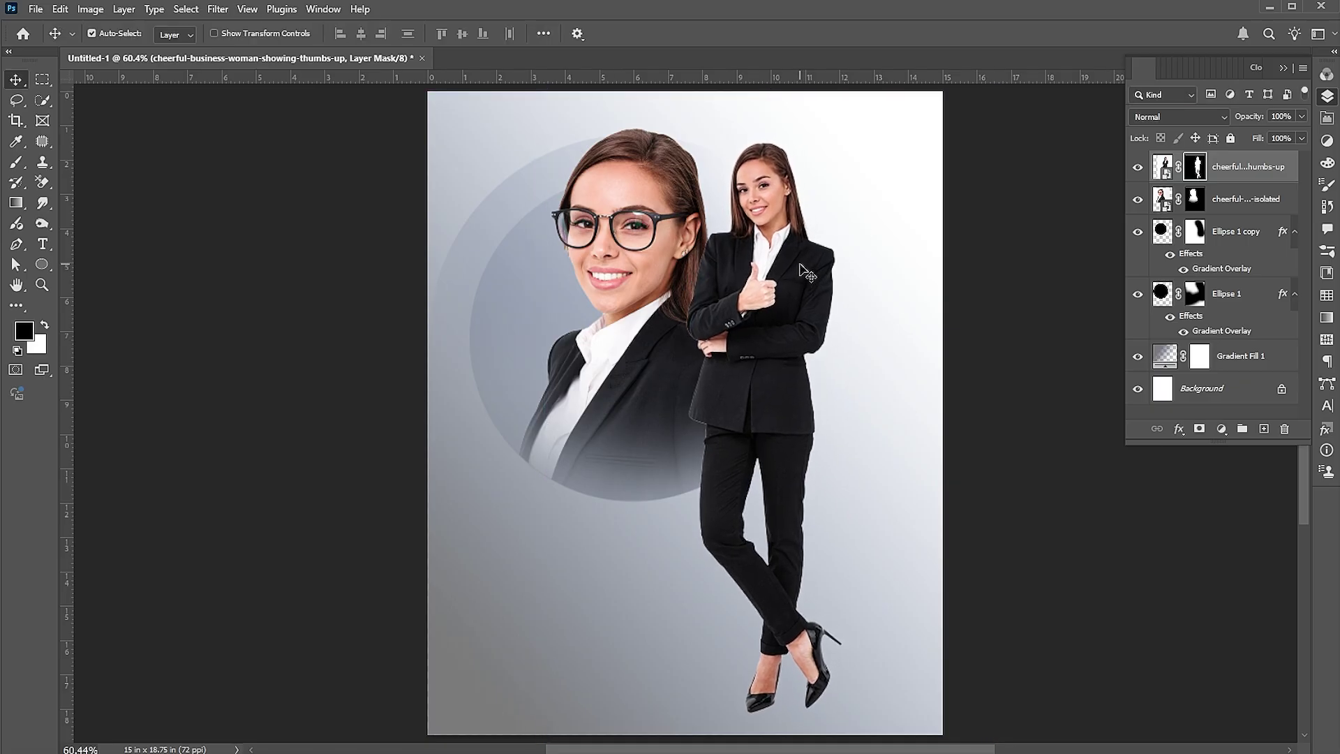
# Add a default Black & White adjustment layer on top, then reselect the thumbs-up layer
pyautogui.click(1223, 436)
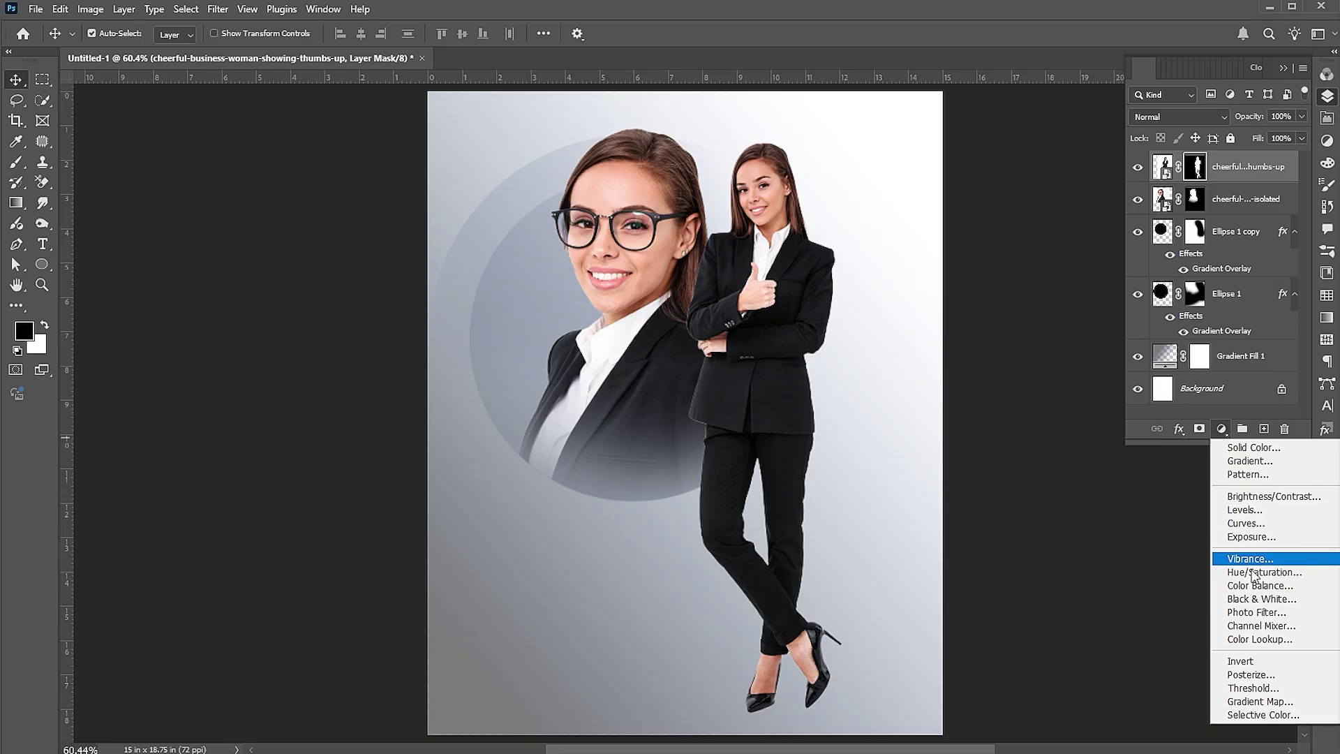
pyautogui.click(1252, 598)
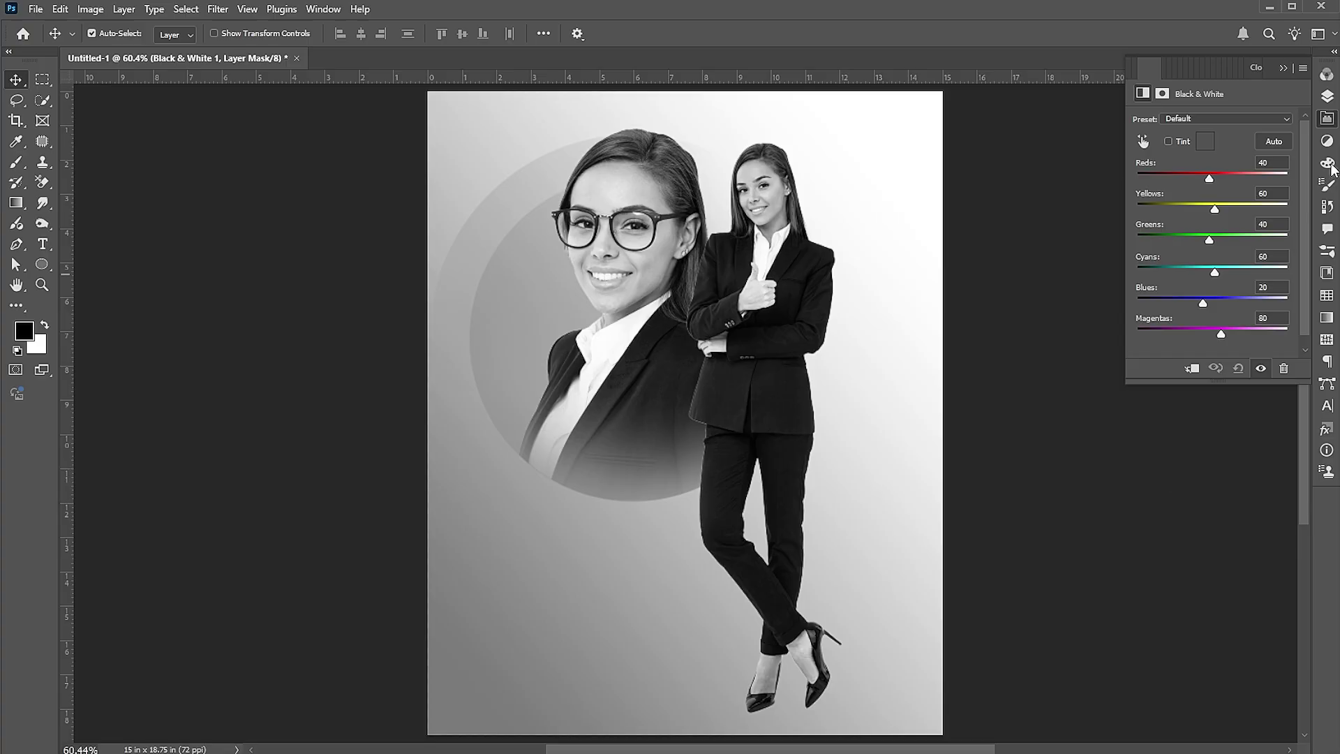
pyautogui.click(1328, 98)
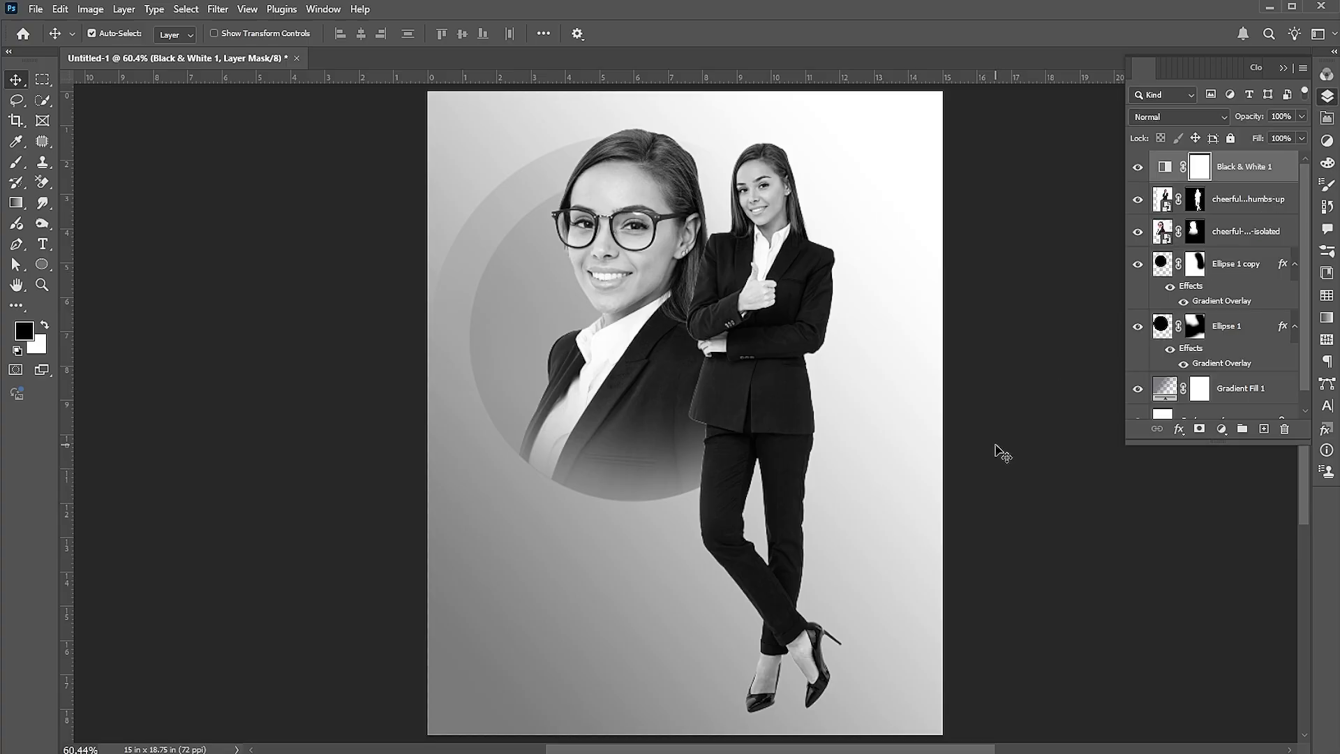
pyautogui.click(1165, 200)
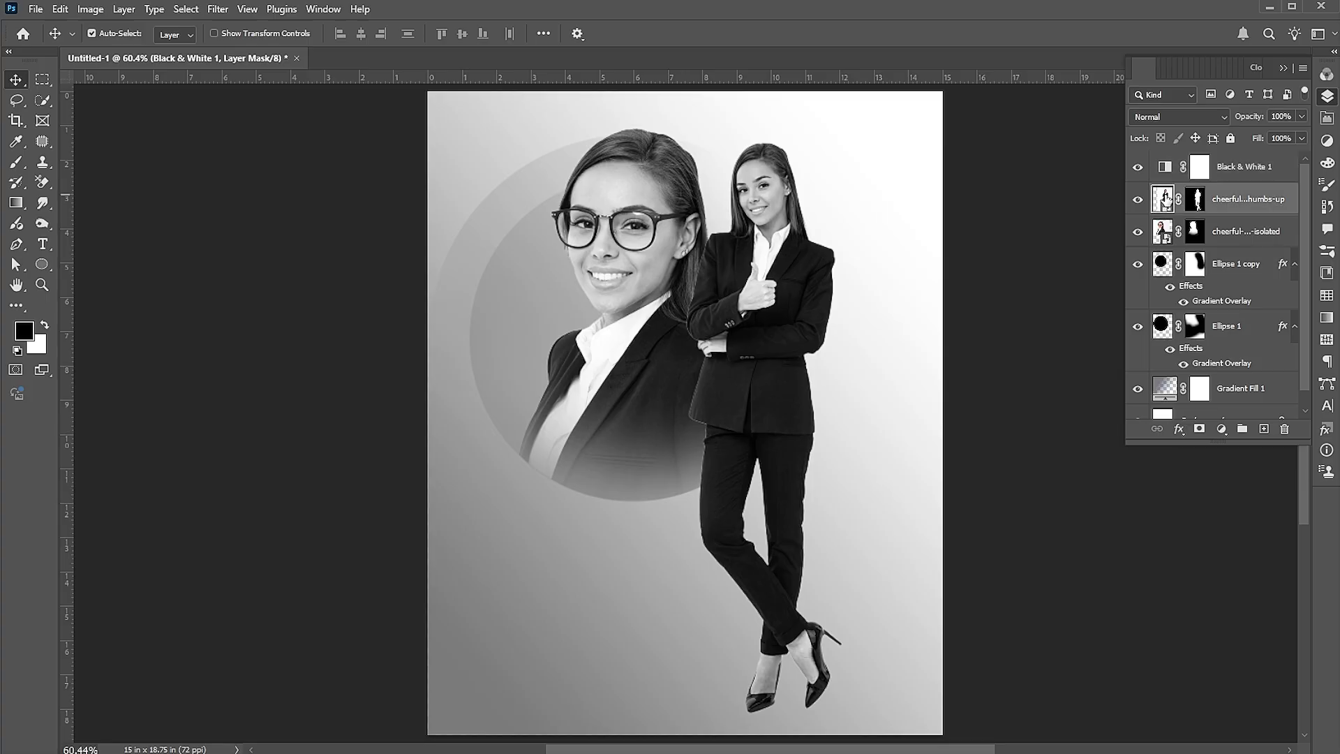
# Copy a rectangle of floor around the woman's shoes onto its own layer
pyautogui.click(43, 81)
pyautogui.moveTo(727, 686); pyautogui.dragTo(876, 723)
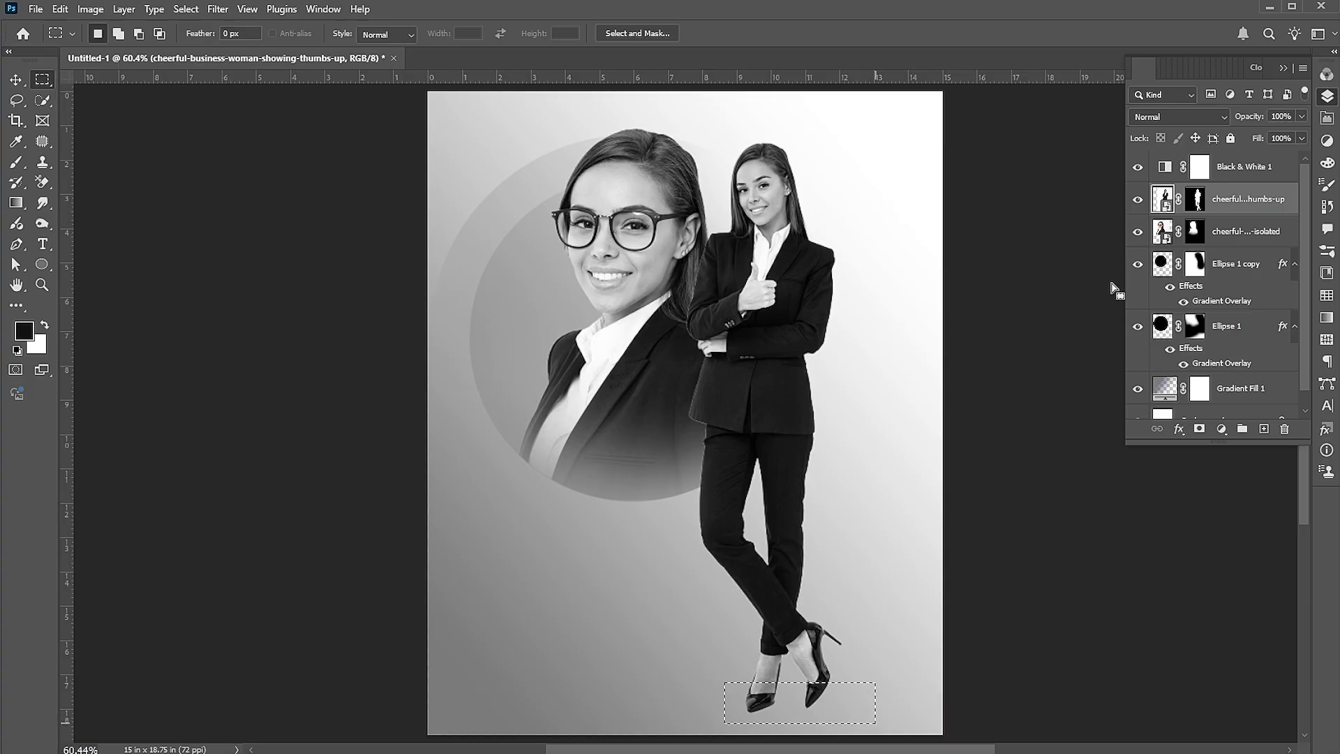
pyautogui.hotkey('ctrl', 'j')
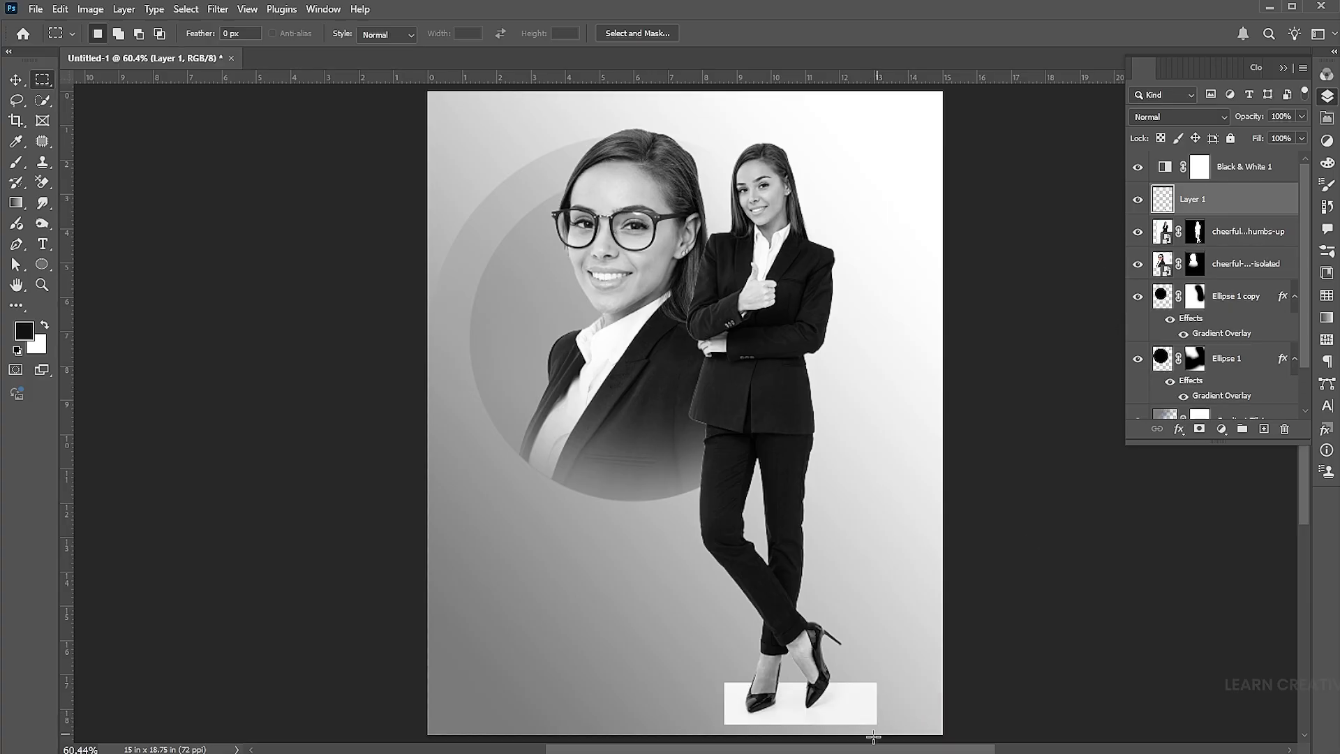
pyautogui.press('z')
pyautogui.moveTo(846, 703); pyautogui.dragTo(838, 570)
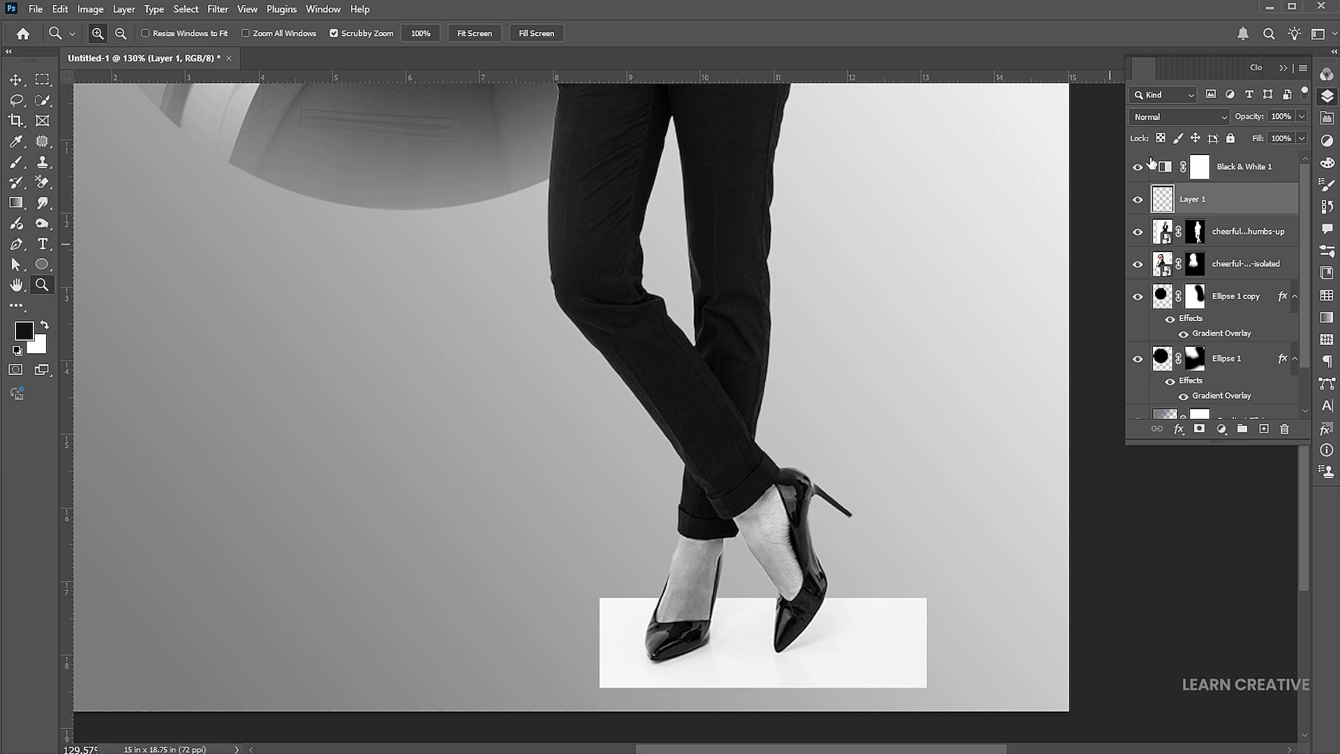
# Set Layer 1 to Multiply and move it below the thumbs-up woman layer
pyautogui.click(1149, 113)
pyautogui.click(1150, 180)
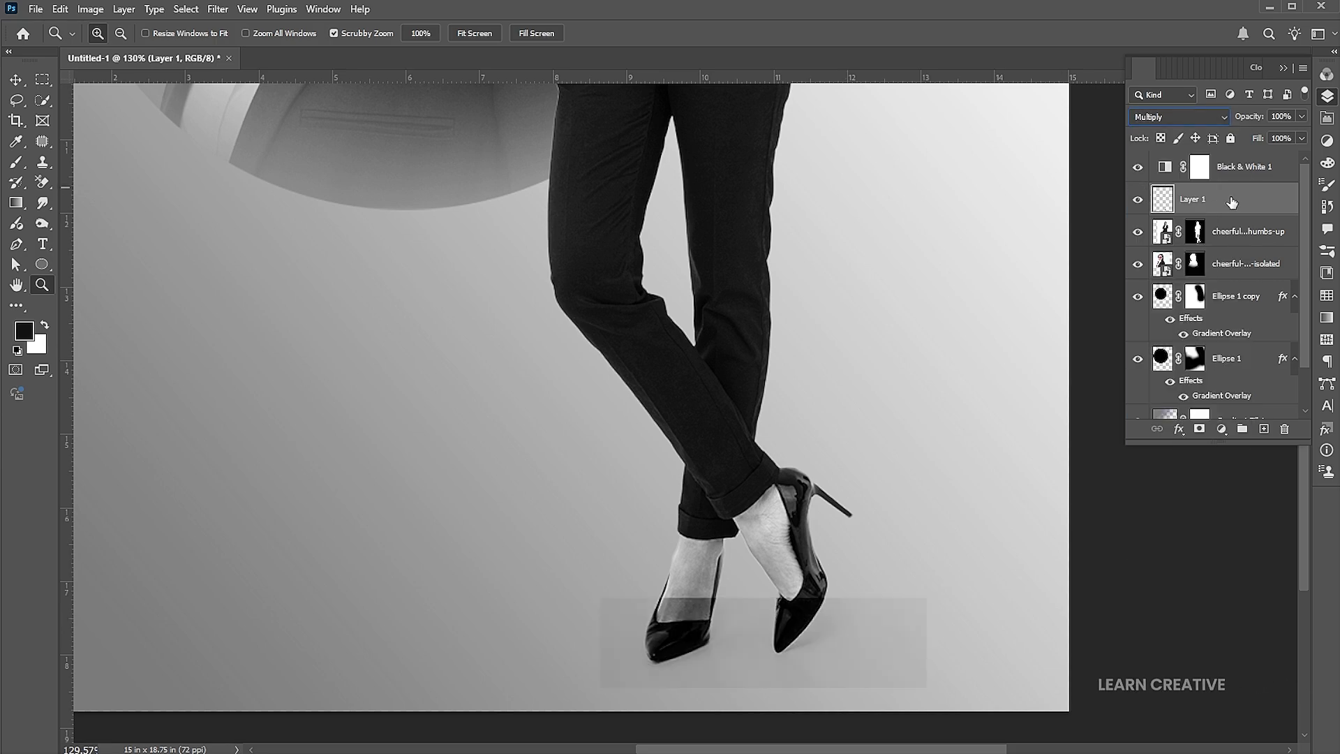
pyautogui.moveTo(1245, 201); pyautogui.dragTo(1243, 247)
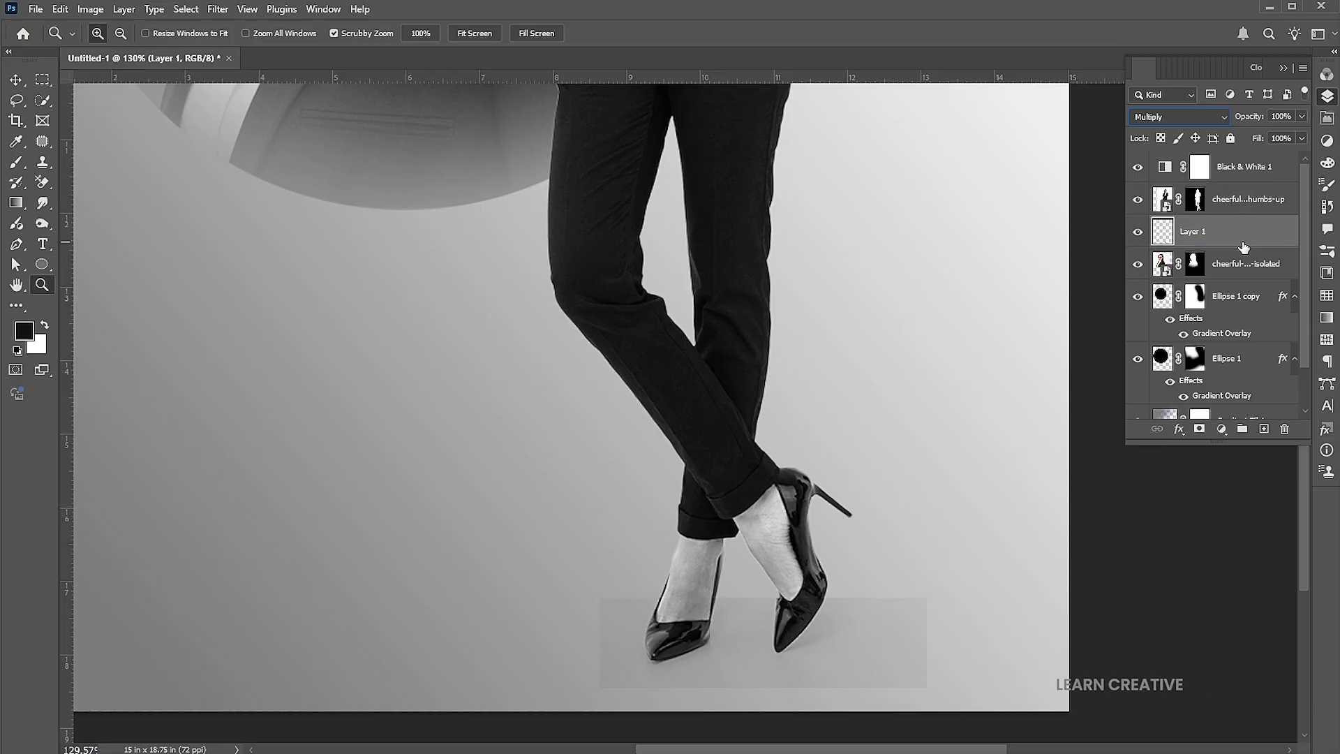
pyautogui.click(90, 9)
# Apply Levels of 0, 0.73 and 231 to the shoe patch, leaving a soft shadow
pyautogui.moveTo(105, 49)
pyautogui.click(282, 60)
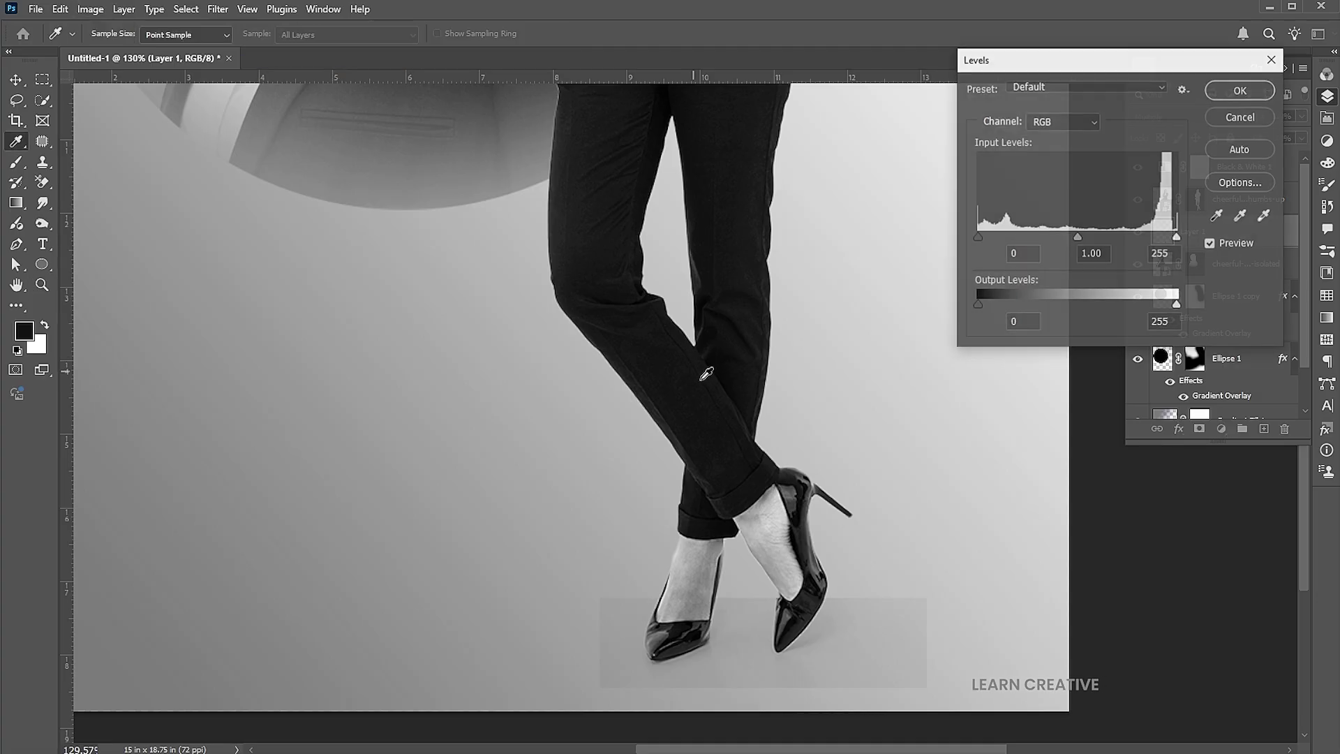
pyautogui.moveTo(1177, 237); pyautogui.dragTo(1163, 238)
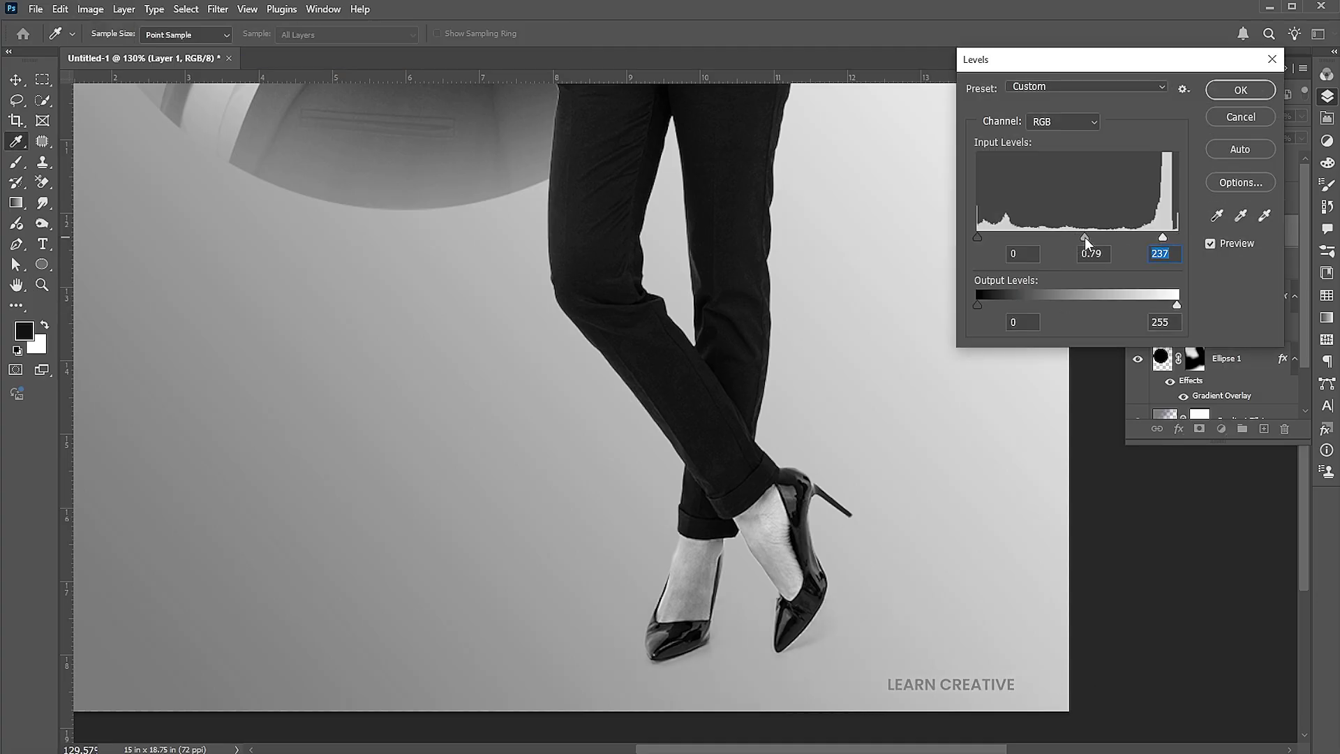
pyautogui.click(1088, 237)
pyautogui.moveTo(1163, 237); pyautogui.dragTo(1158, 236)
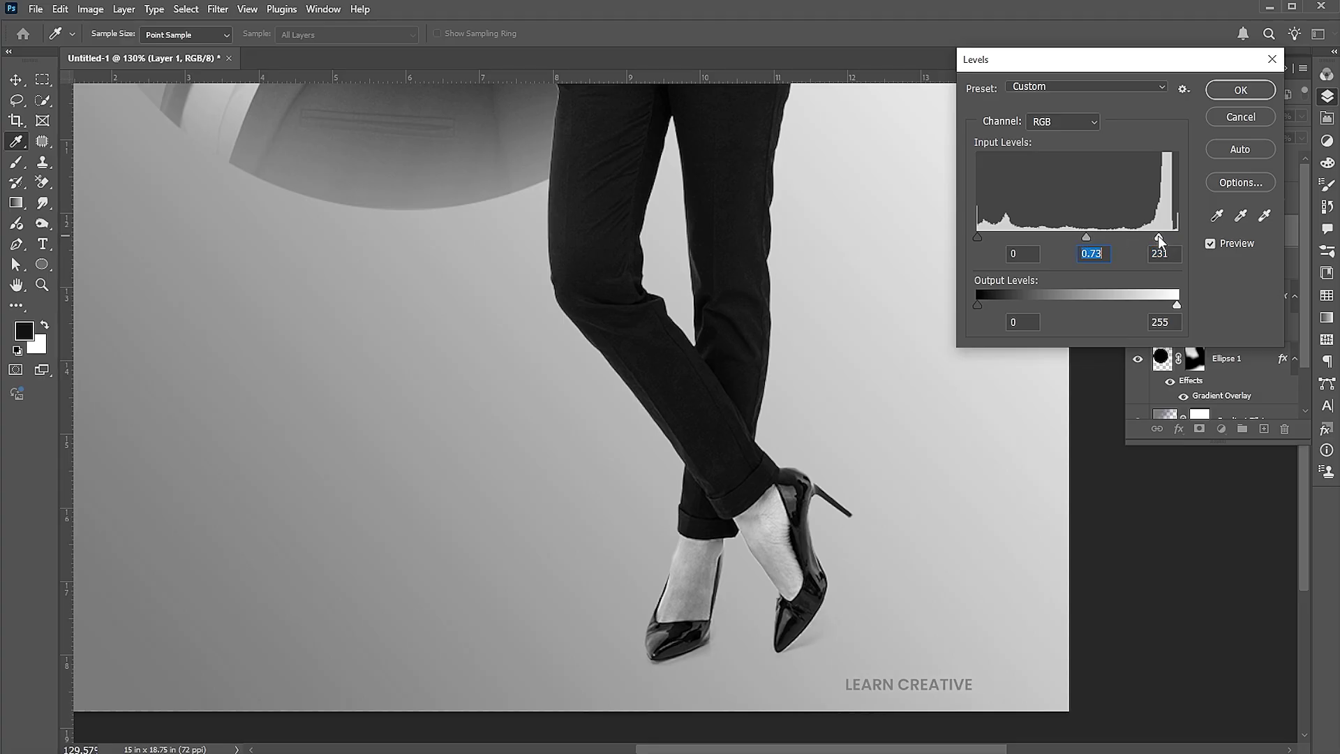
pyautogui.click(1246, 89)
# Fit the poster on screen, then zoom in closely on the portrait's glasses
pyautogui.press('z')
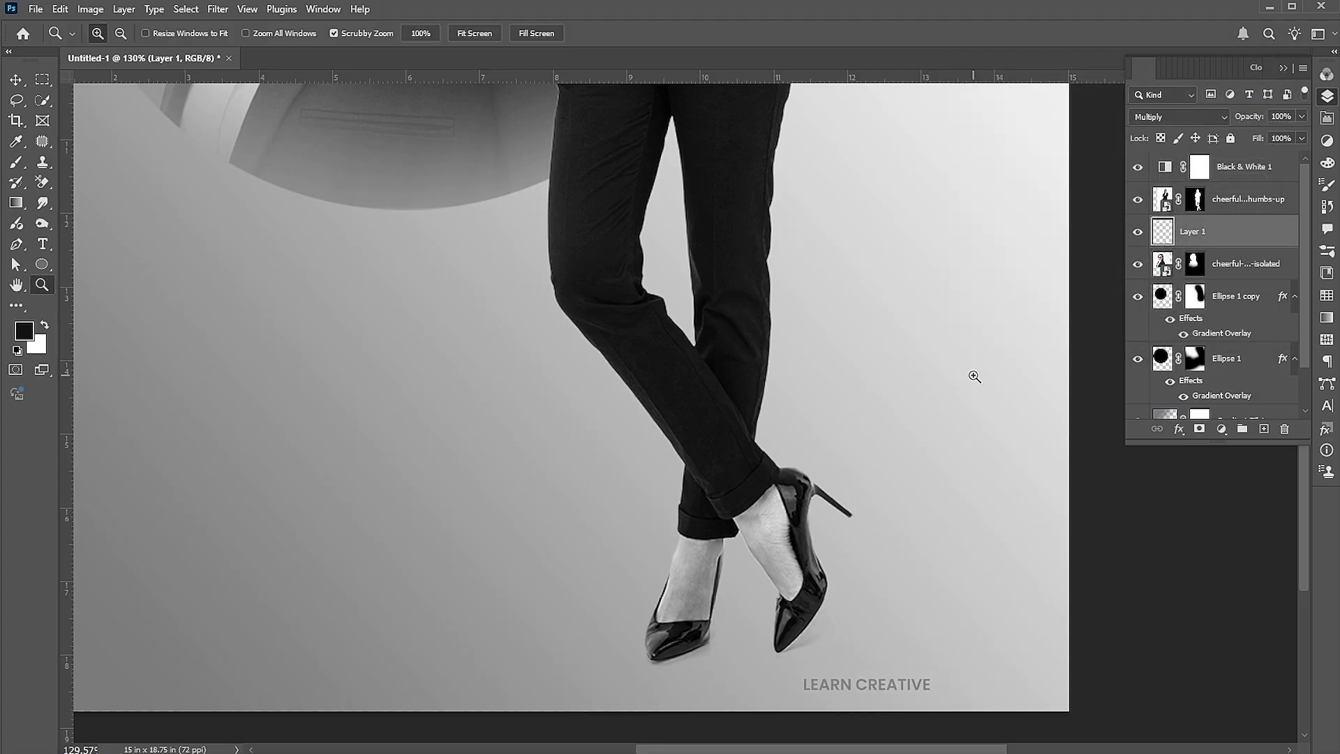
pyautogui.hotkey('ctrl', '0')
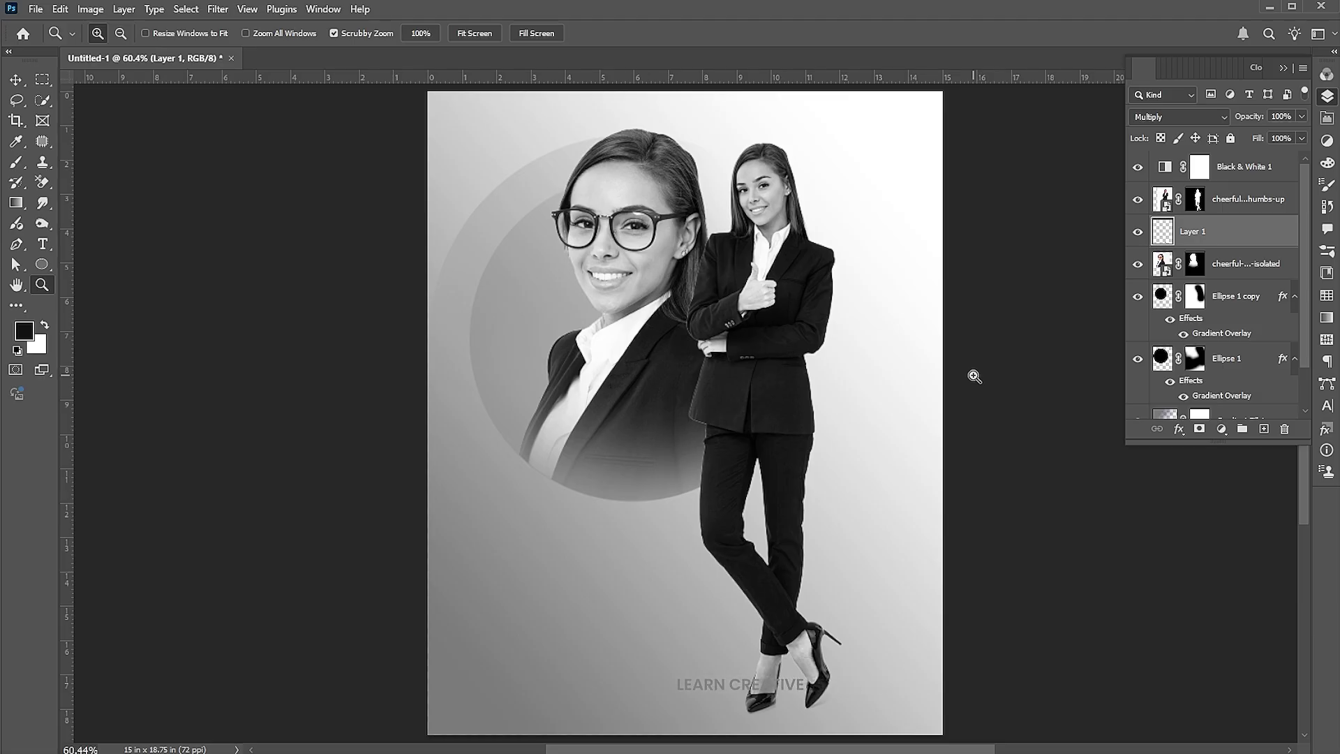
pyautogui.moveTo(593, 206); pyautogui.dragTo(688, 254)
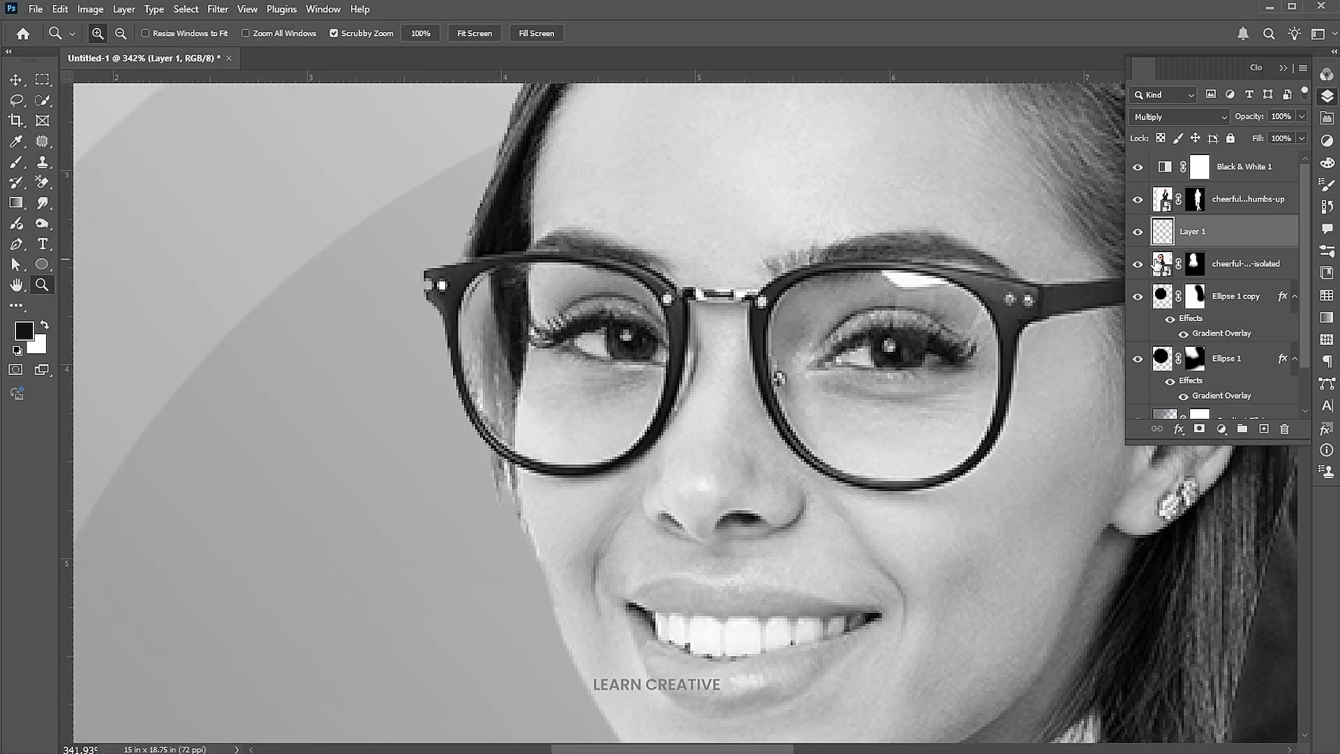
# Select both lenses of the portrait's glasses with the Quick Selection tool
pyautogui.click(1229, 264)
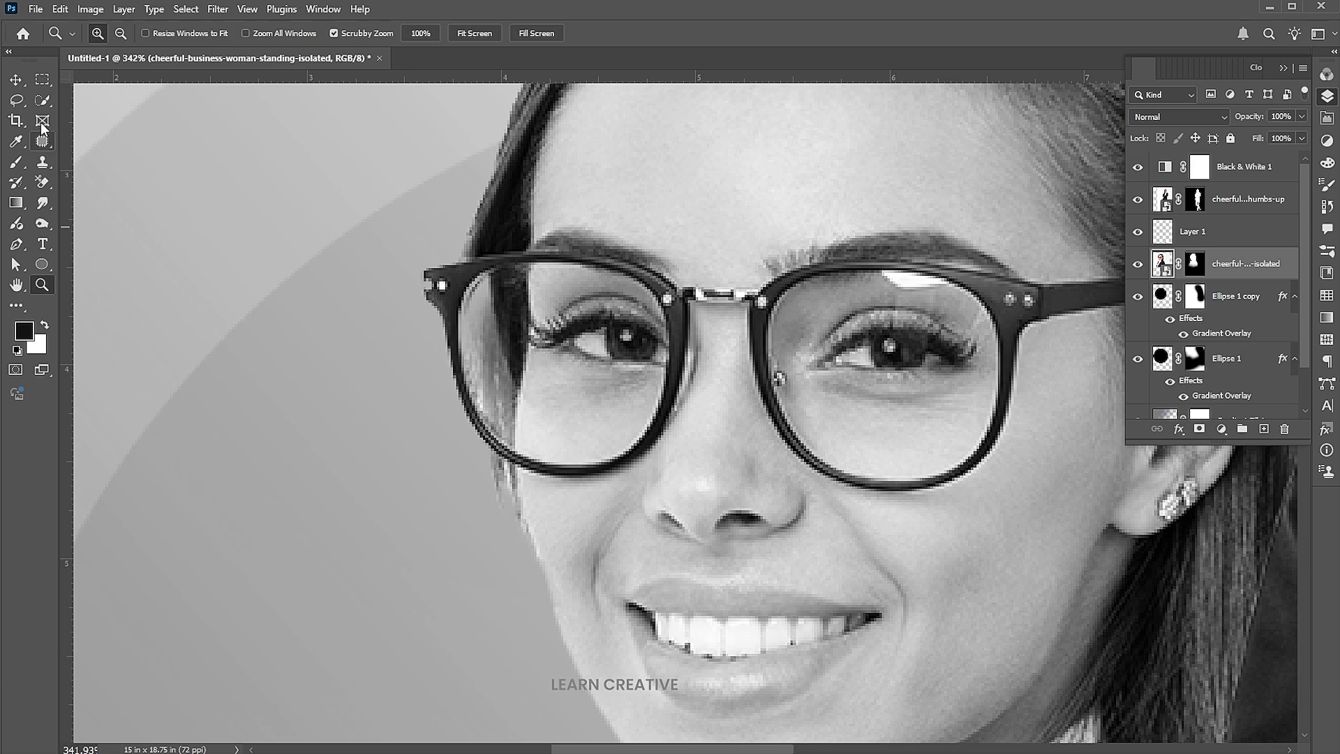
pyautogui.click(41, 102)
pyautogui.click(122, 115)
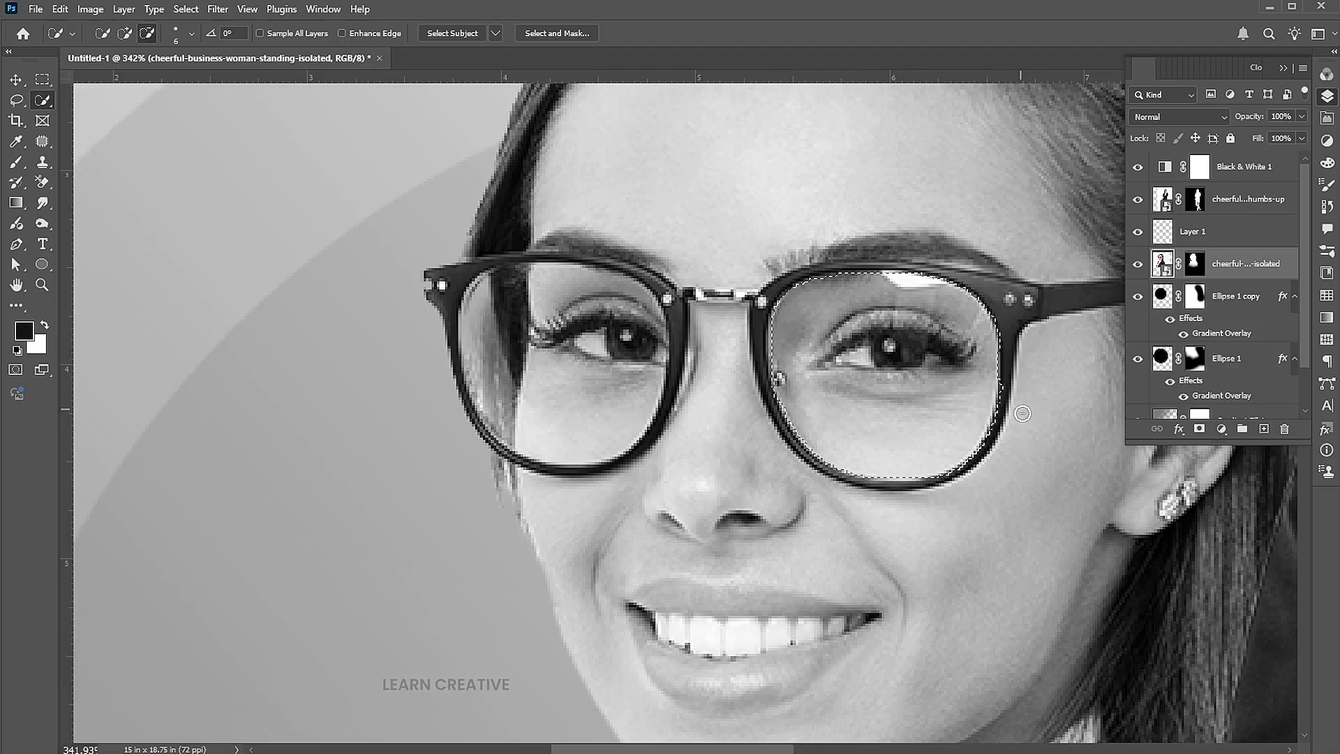
pyautogui.moveTo(545, 395)
pyautogui.mouseDown()
pyautogui.moveTo(514, 320)
pyautogui.moveTo(607, 342)
pyautogui.moveTo(551, 300)
pyautogui.moveTo(539, 166)
pyautogui.moveTo(443, 349)
pyautogui.moveTo(530, 293)
pyautogui.moveTo(657, 262)
pyautogui.mouseUp()
pyautogui.press('[')
pyautogui.press('[')
pyautogui.press('[')
pyautogui.press('[')
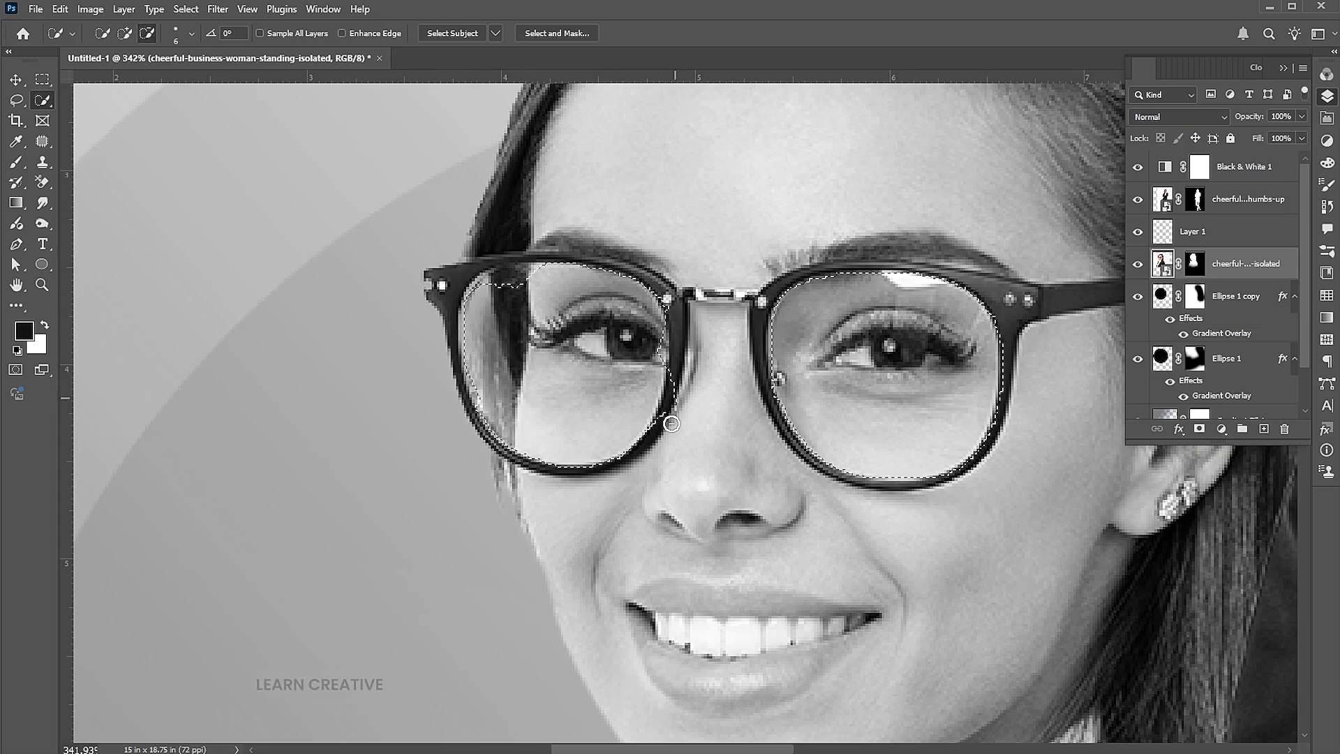
pyautogui.moveTo(531, 276); pyautogui.dragTo(474, 300)
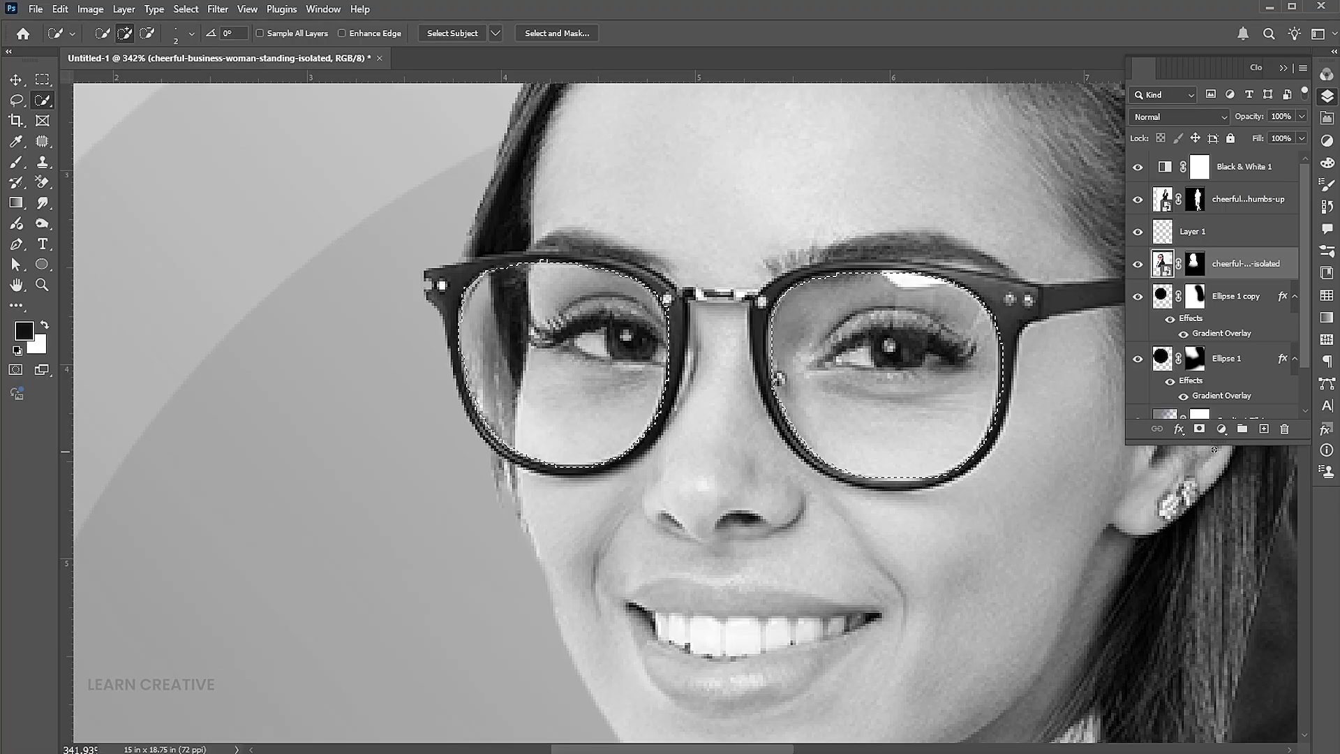
pyautogui.click(1221, 428)
# Fill the lenses with a dark Solid Color layer set to Multiply at 50% opacity
pyautogui.click(1236, 447)
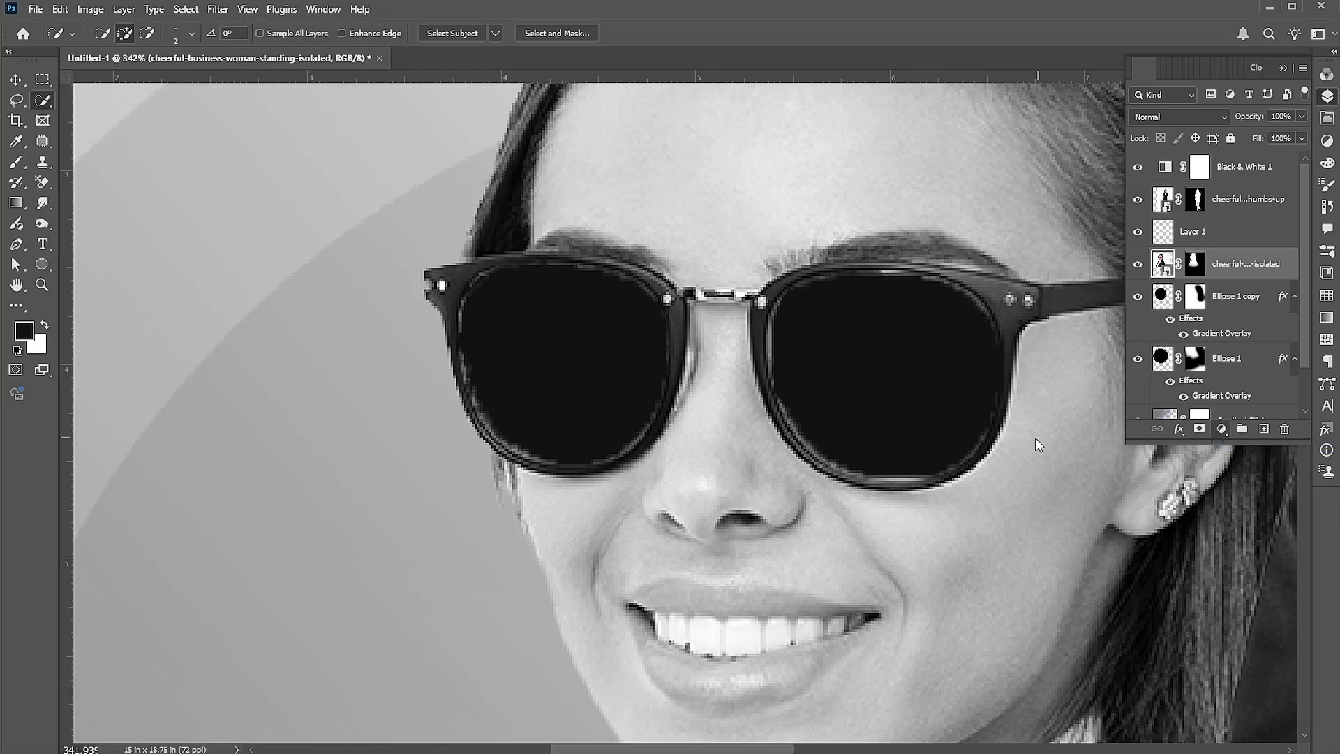
pyautogui.click(1264, 202)
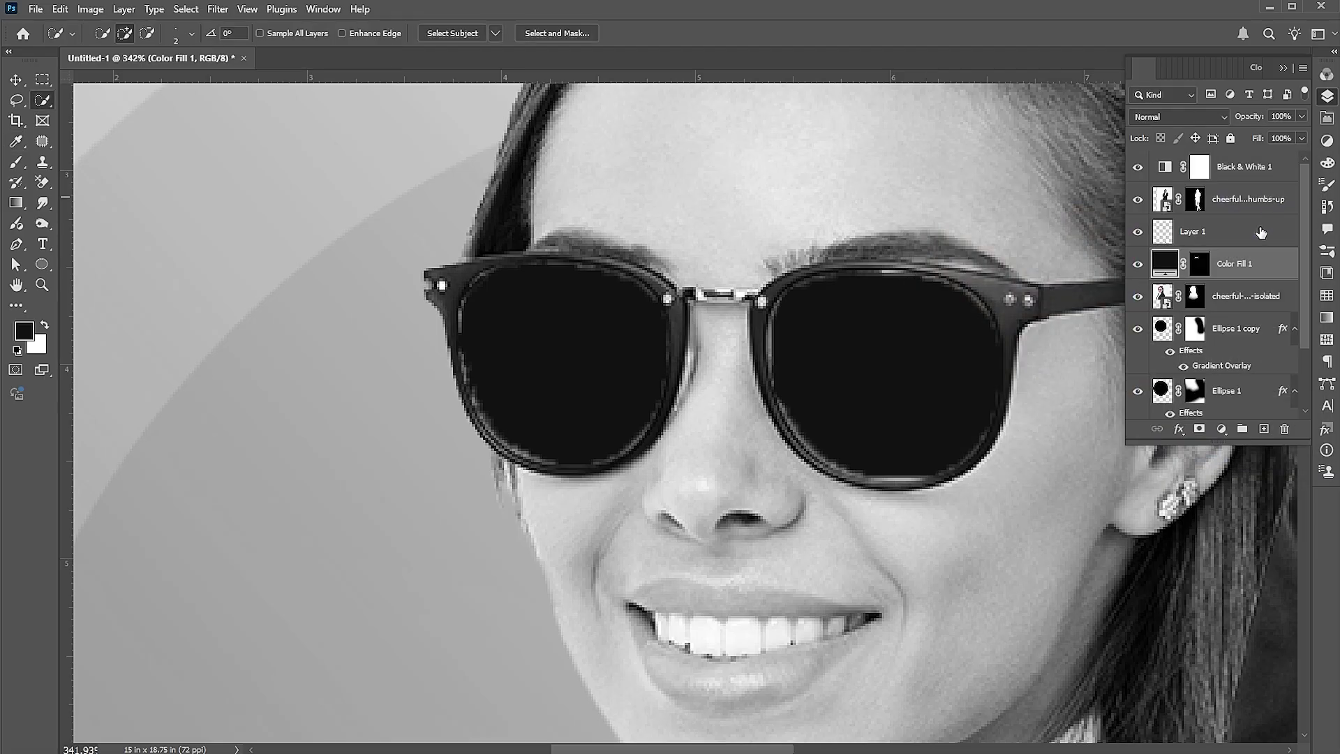
pyautogui.click(1197, 265)
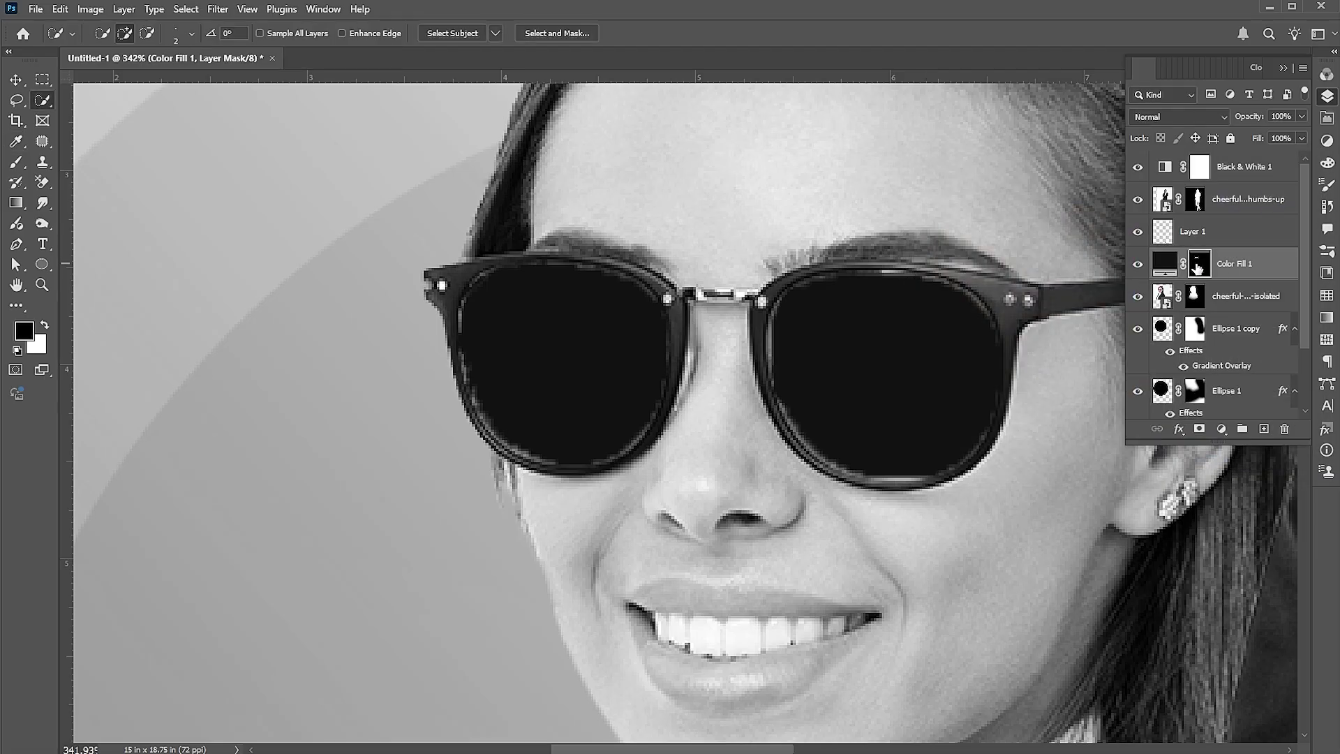
pyautogui.click(1186, 116)
pyautogui.click(1172, 192)
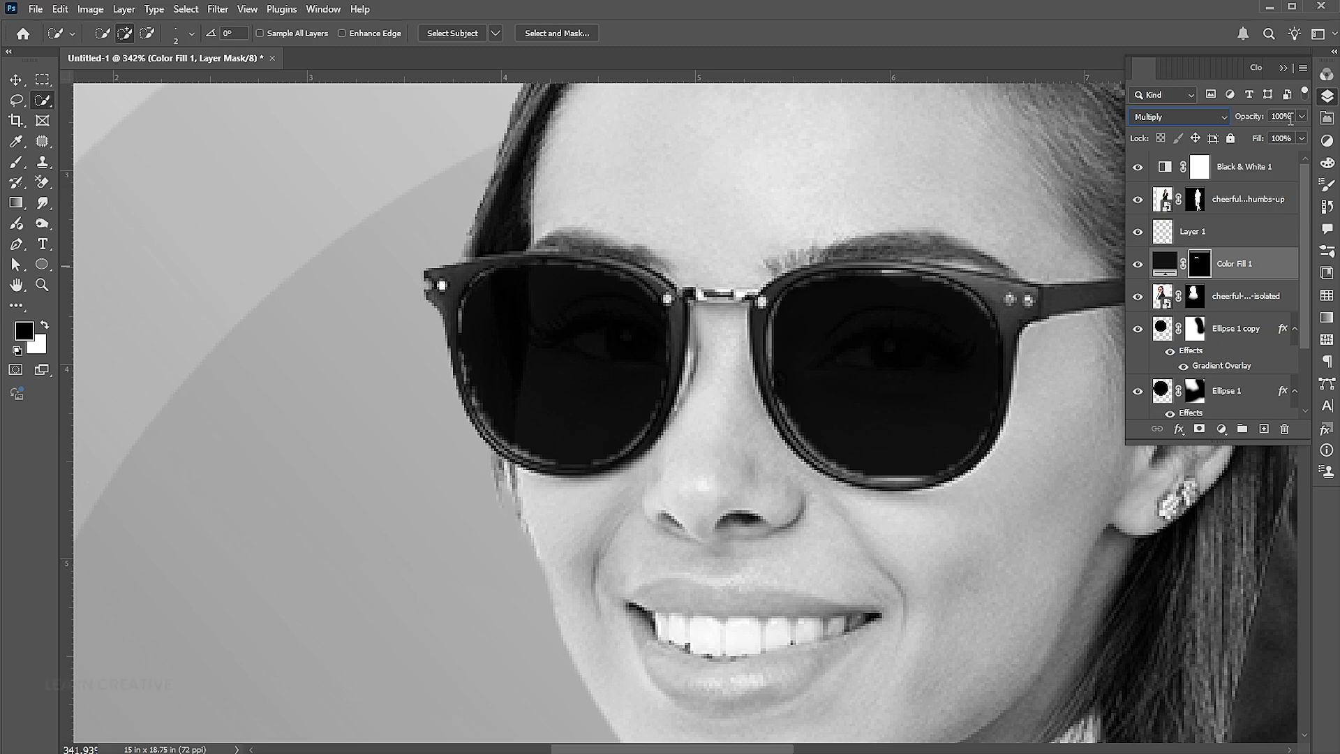
pyautogui.write('50')
pyautogui.press('Return')
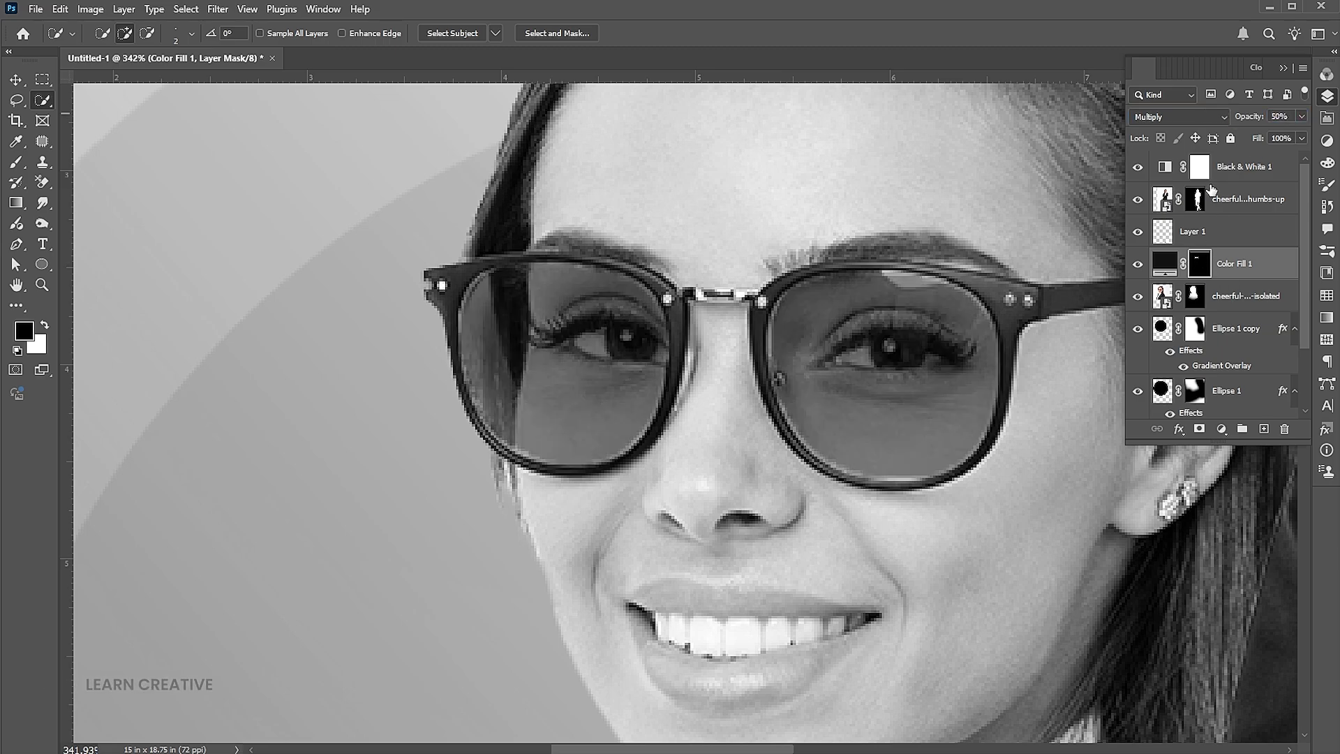
# Brush the fill's mask to fade out the lower halves of both lenses
pyautogui.click(17, 161)
pyautogui.press('[')
pyautogui.press('[')
pyautogui.press('[')
pyautogui.press('[')
pyautogui.press('[')
pyautogui.press('[')
pyautogui.press('[')
pyautogui.press('[')
pyautogui.press('[')
pyautogui.press('[')
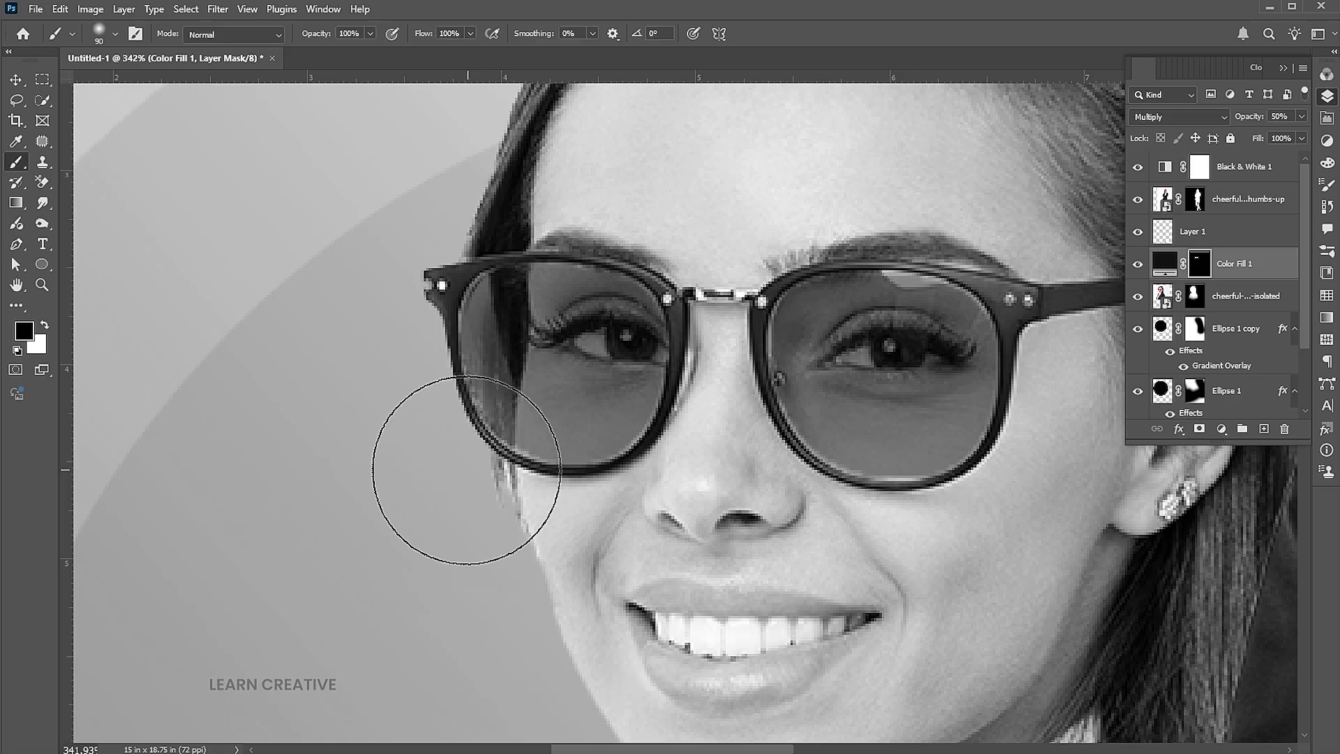
pyautogui.press(']')
pyautogui.moveTo(463, 463); pyautogui.dragTo(1019, 415)
pyautogui.hotkey('ctrl', 'z')
pyautogui.hotkey('ctrl', 'shift', 'z')
pyautogui.press('v')
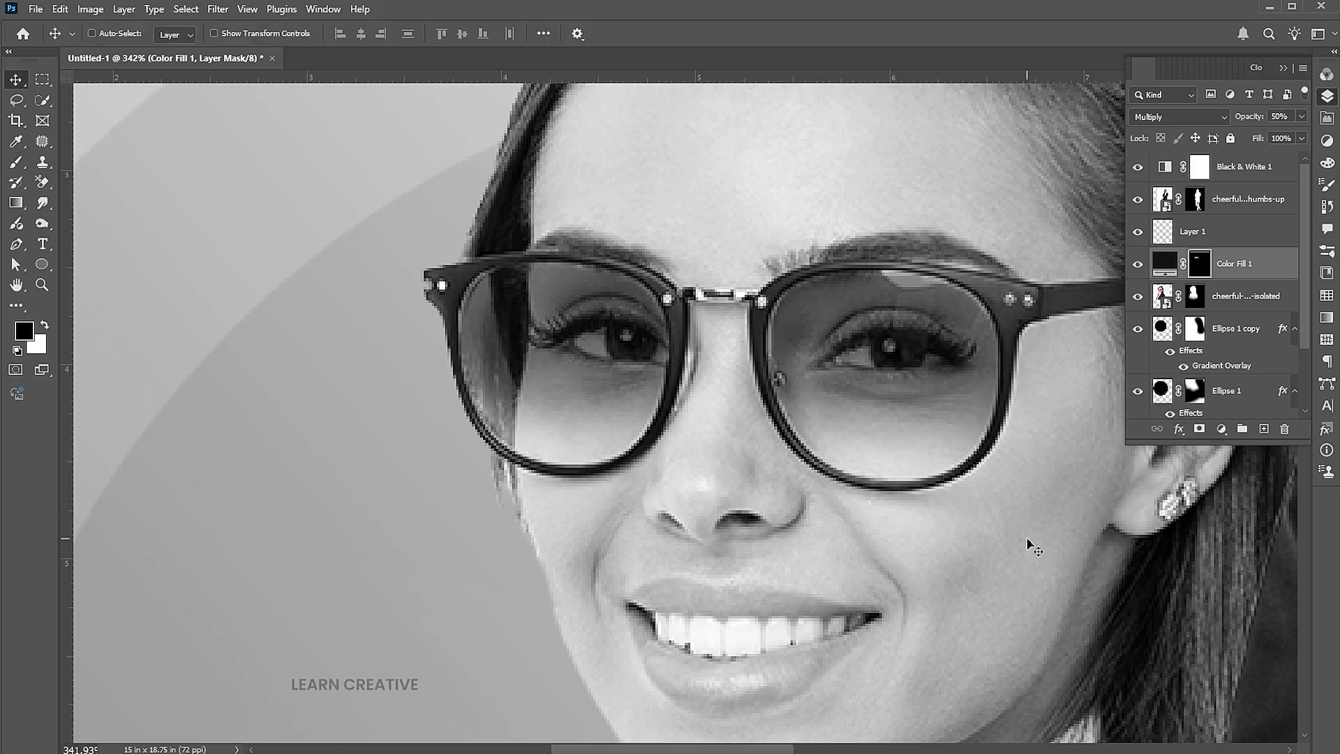
pyautogui.hotkey('ctrl', '0')
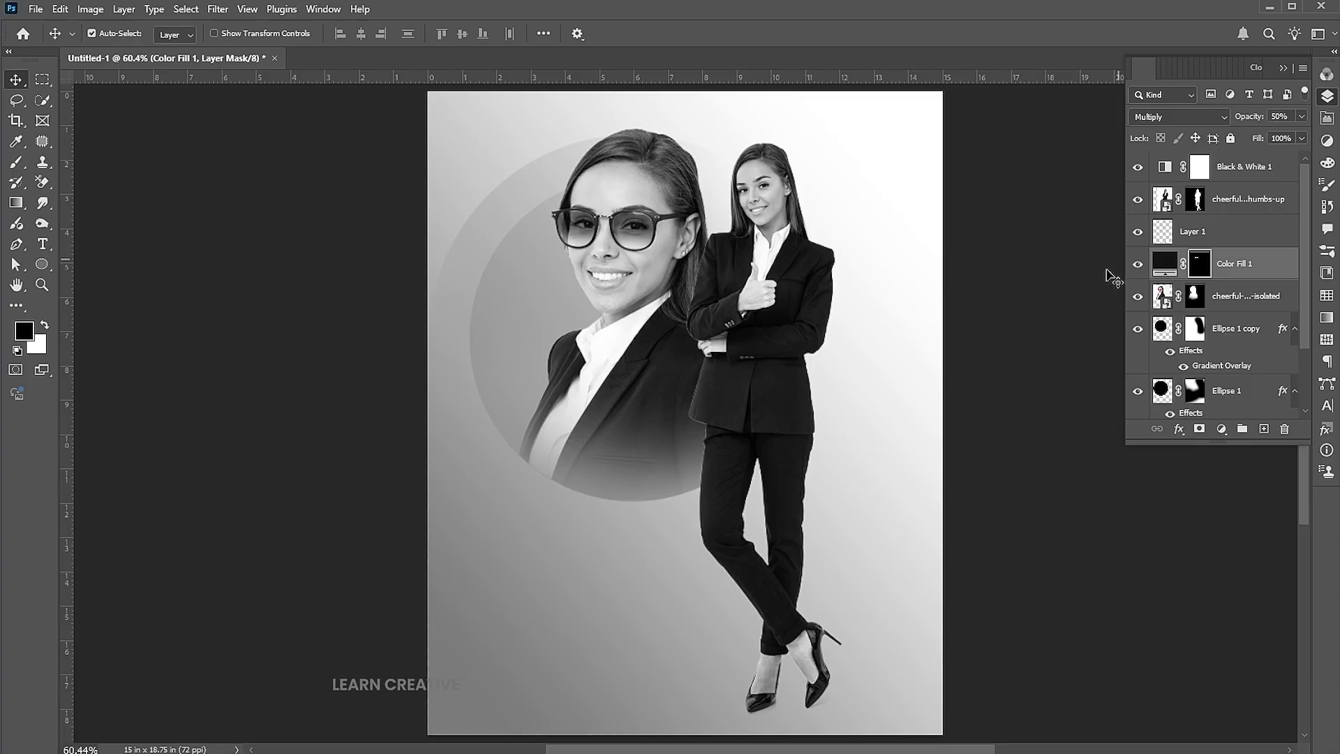
# Type the businesswoman's name as a Montserrat Medium heading below the portrait, then duplicate it
pyautogui.click(1268, 179)
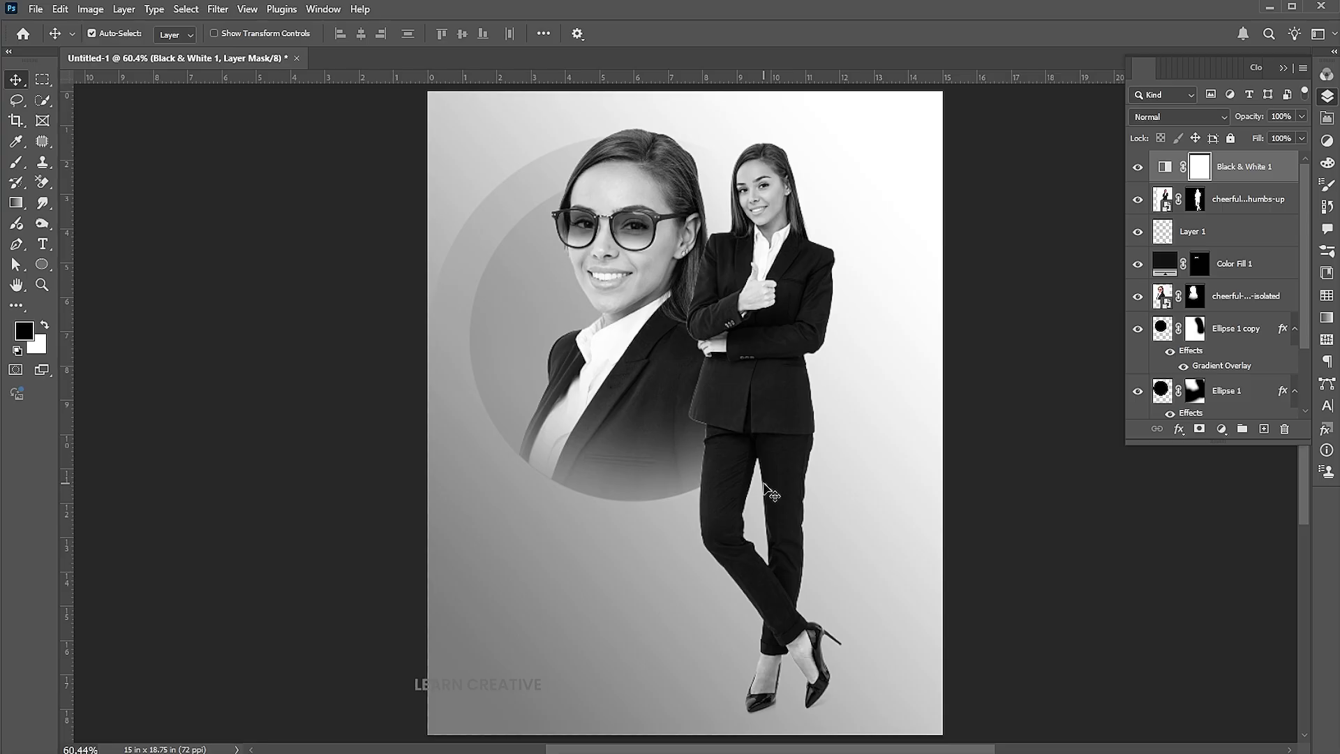
pyautogui.press('t')
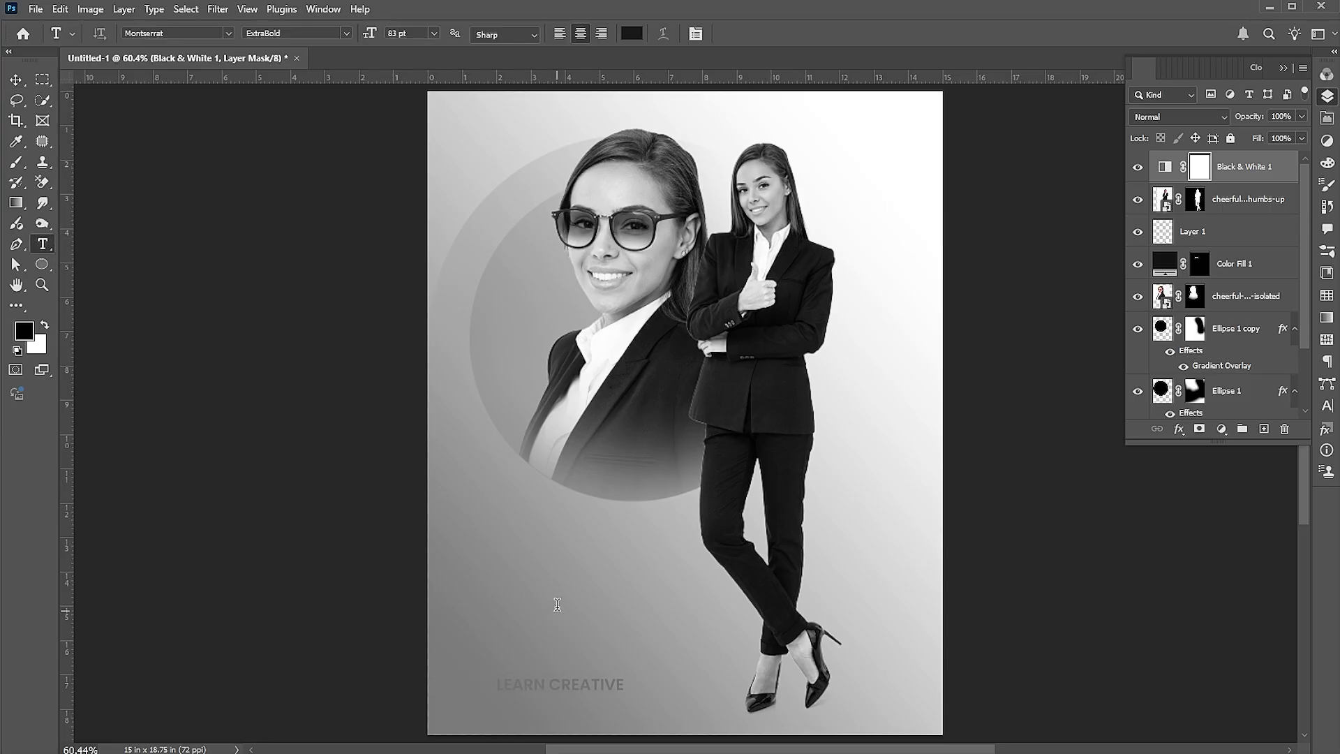
pyautogui.click(556, 604)
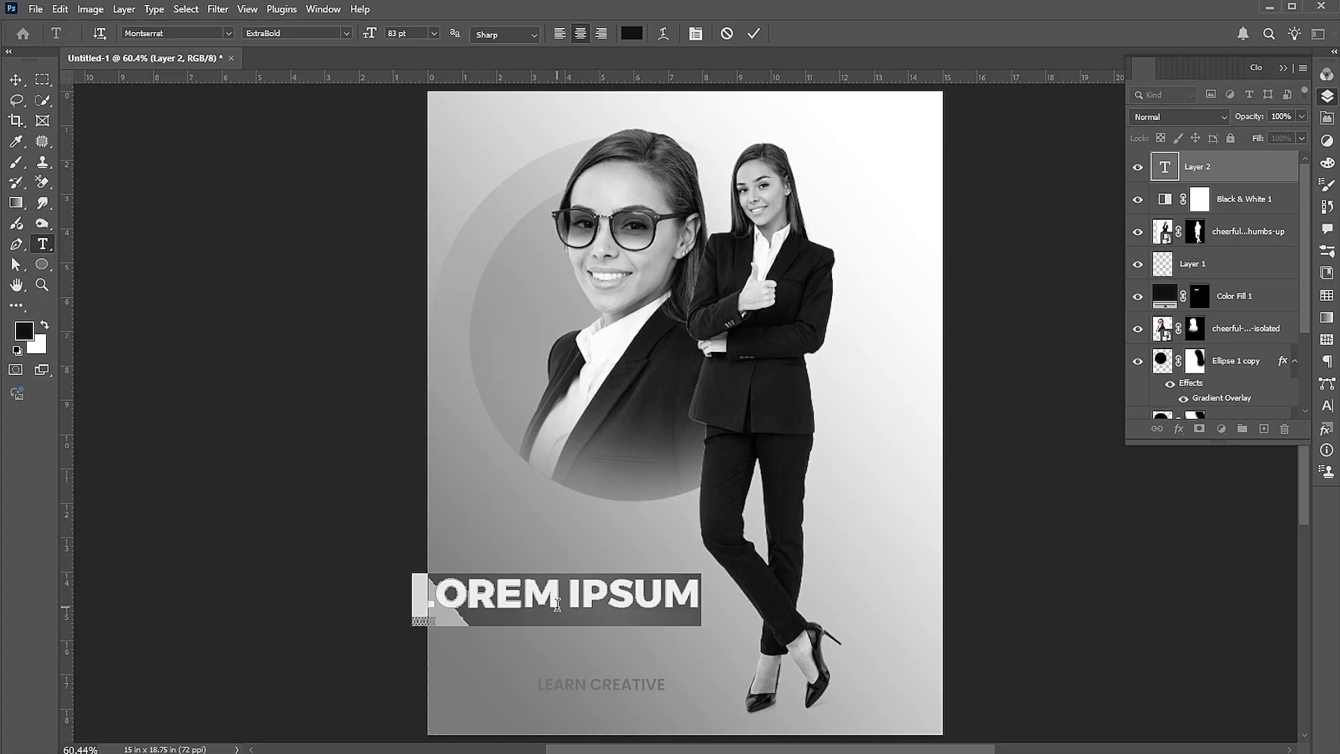
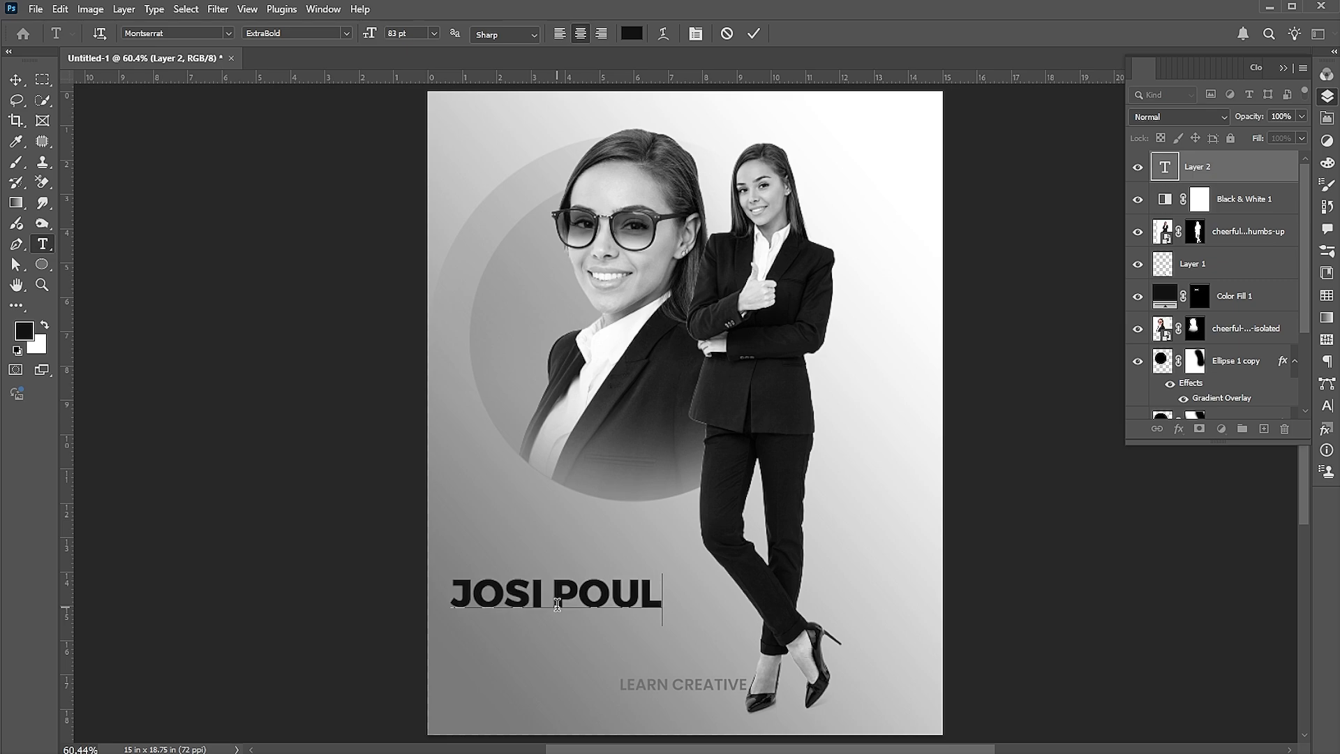
pyautogui.hotkey('ctrl', 'a')
pyautogui.click(340, 34)
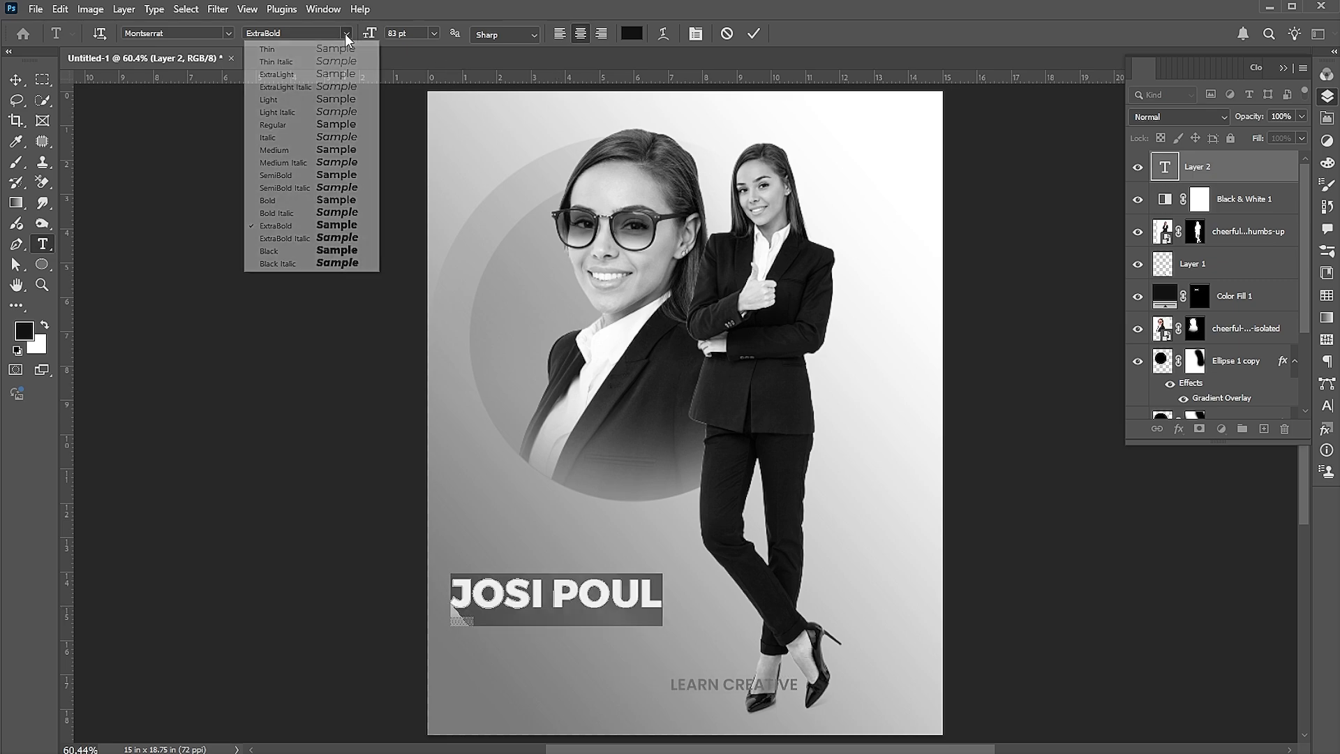
pyautogui.click(340, 156)
pyautogui.click(16, 79)
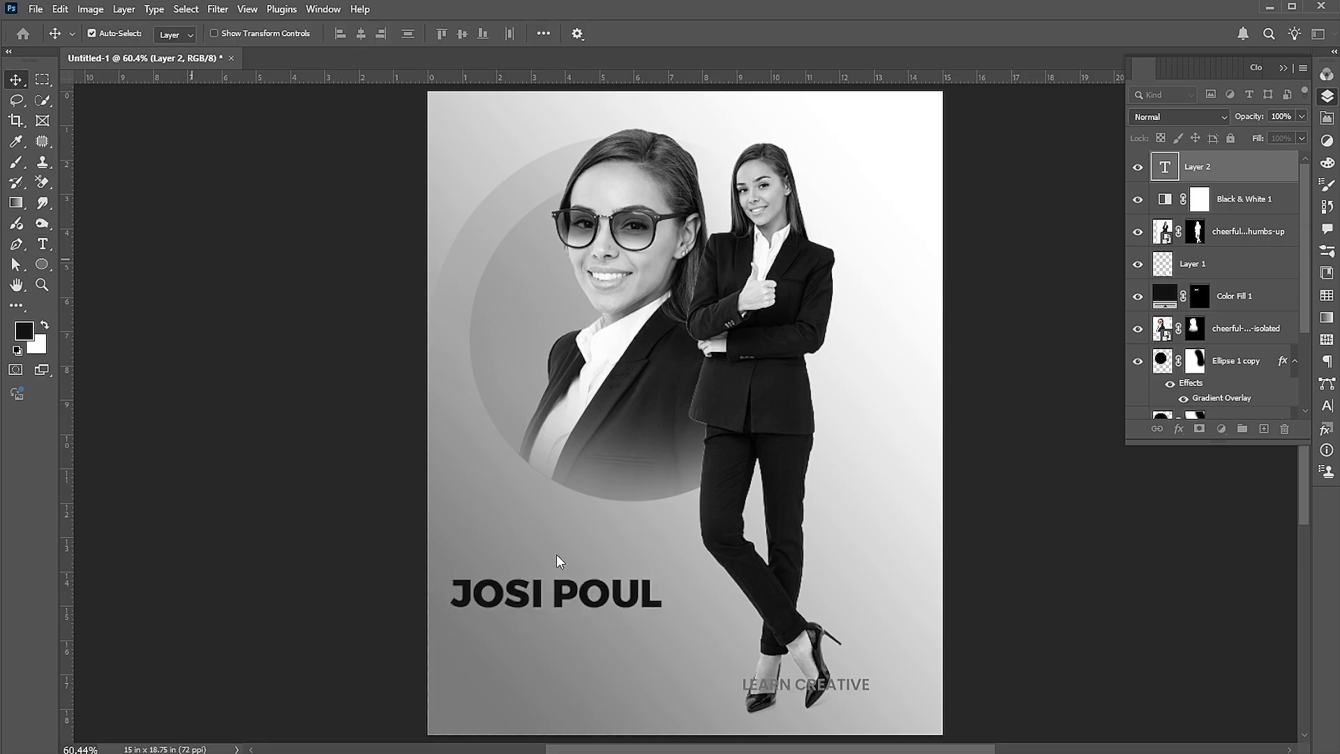
pyautogui.moveTo(608, 608)
pyautogui.mouseDown()
pyautogui.moveTo(592, 595)
pyautogui.moveTo(621, 583)
pyautogui.moveTo(624, 617)
pyautogui.mouseUp()
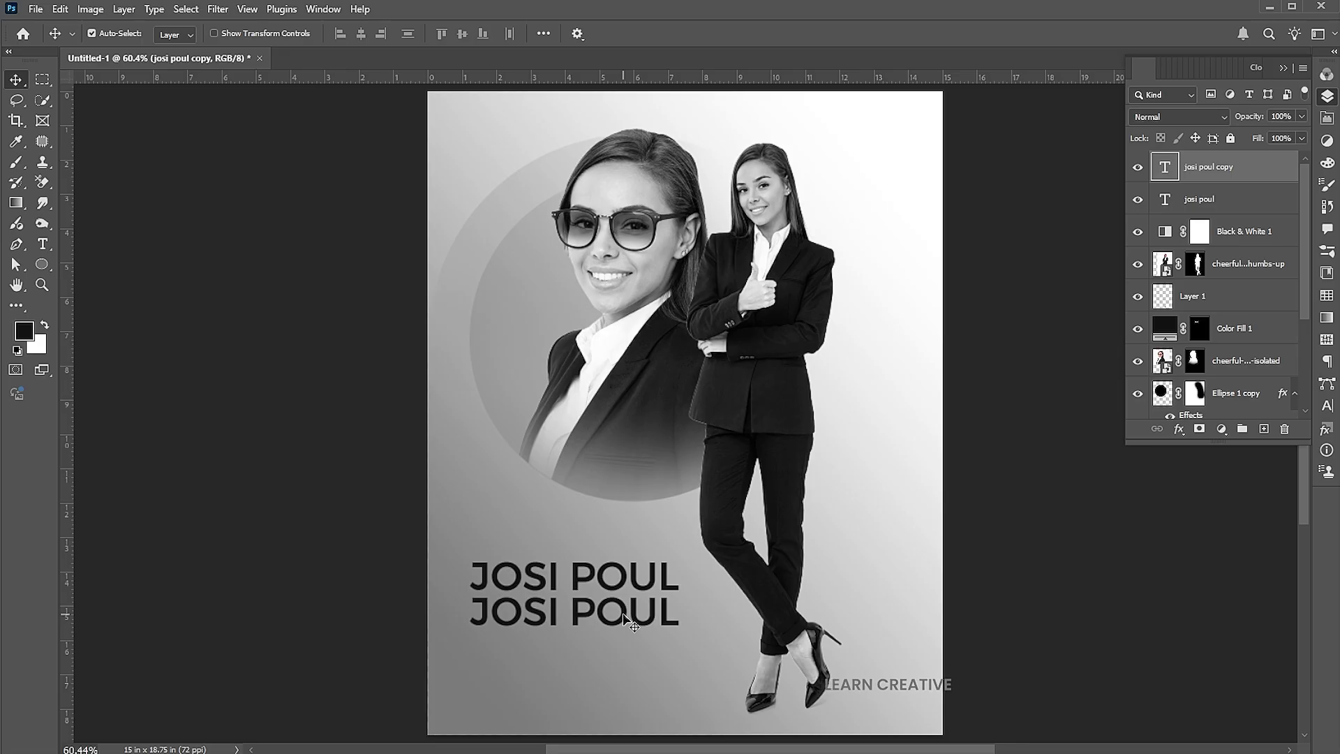
# Retype the name copy as 'marketing head' and shrink it to about 44% under the name
pyautogui.doubleClick(623, 611)
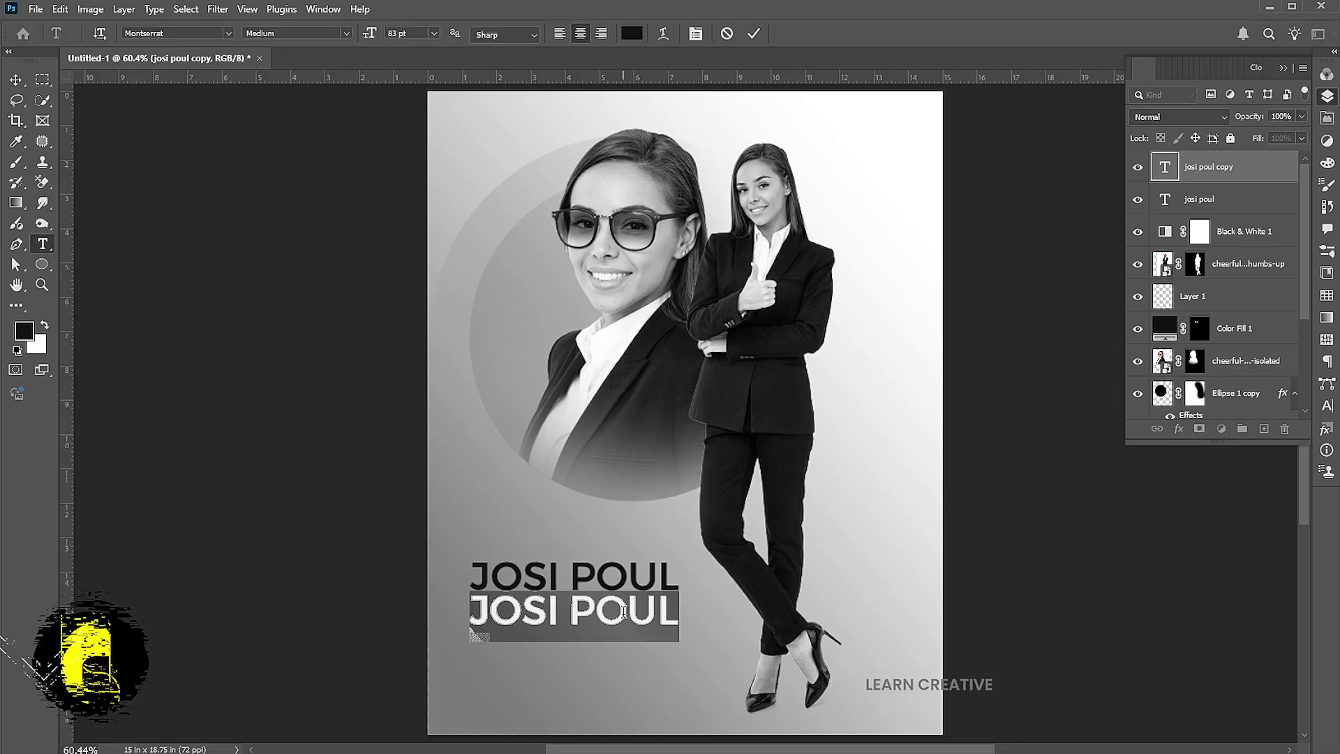
pyautogui.write('marketing')
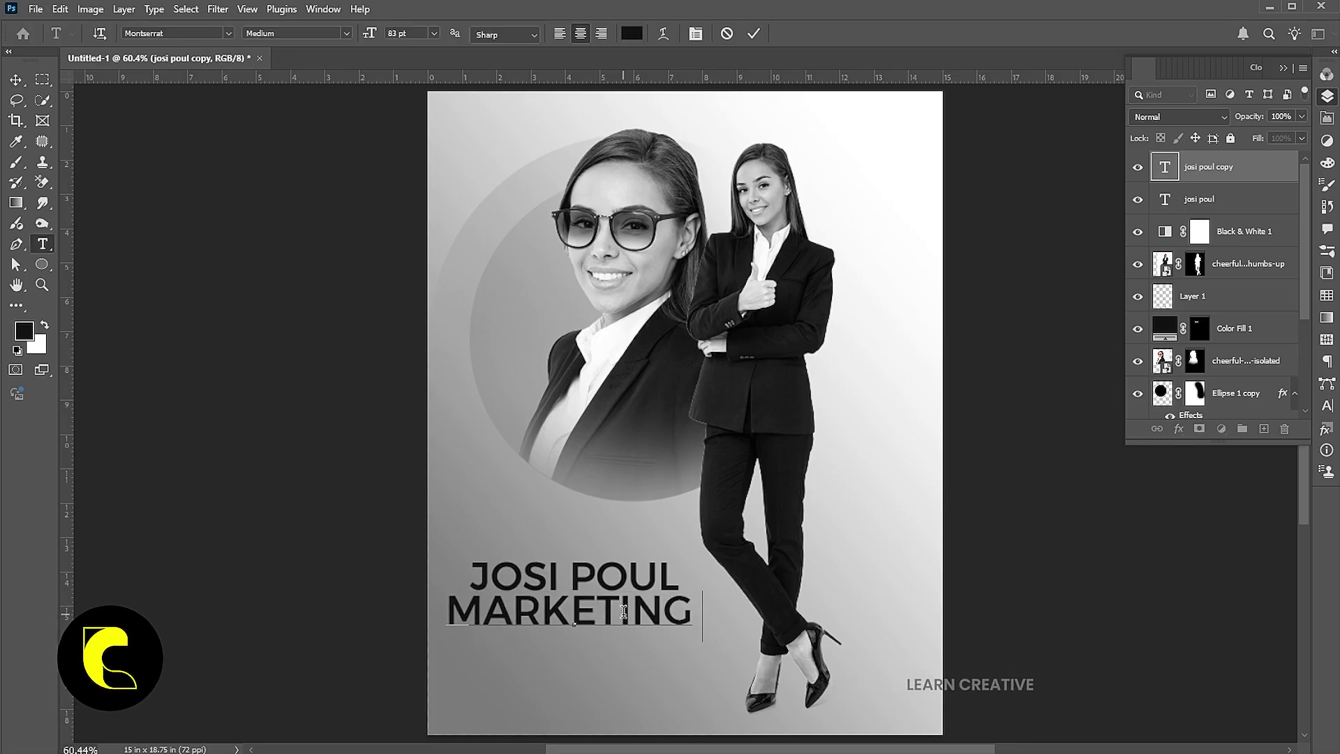
pyautogui.write(' head')
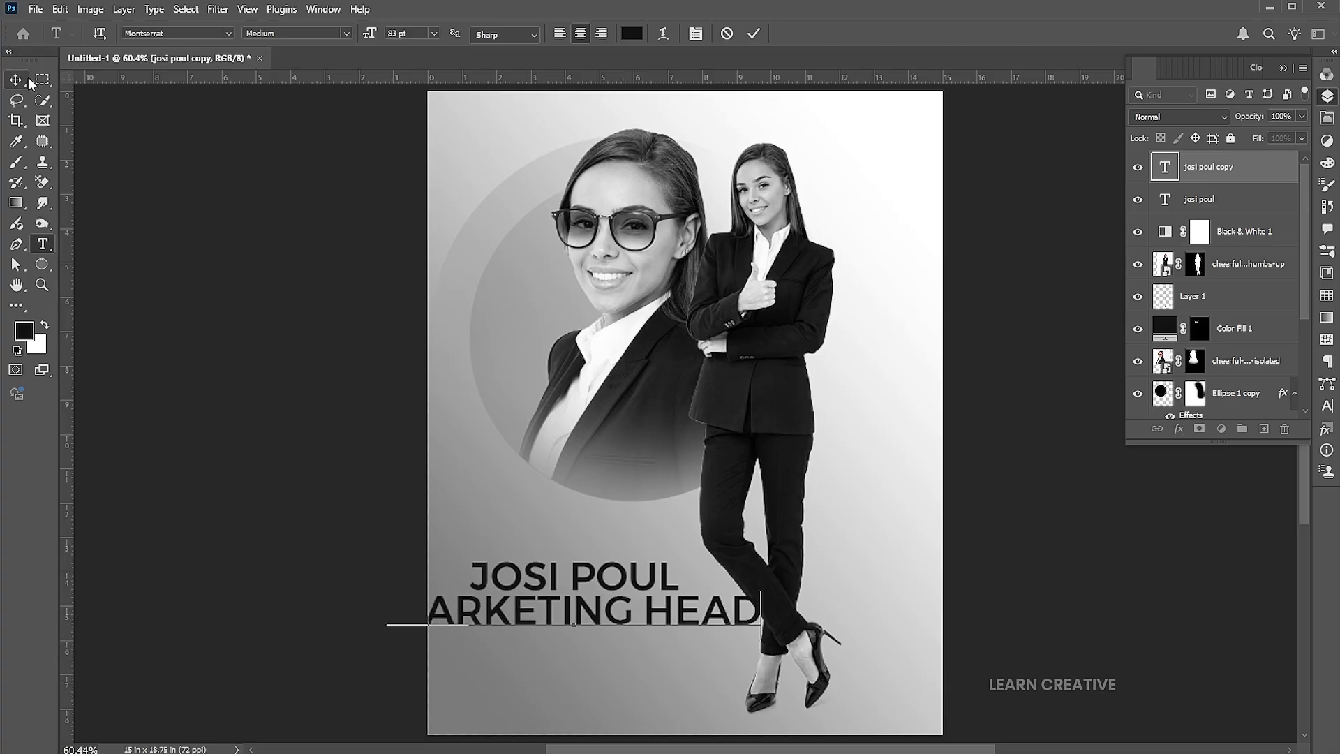
pyautogui.hotkey('ctrl', 'Return')
pyautogui.press('v')
pyautogui.hotkey('ctrl', 't')
pyautogui.moveTo(760, 588); pyautogui.dragTo(586, 608)
pyautogui.press('Return')
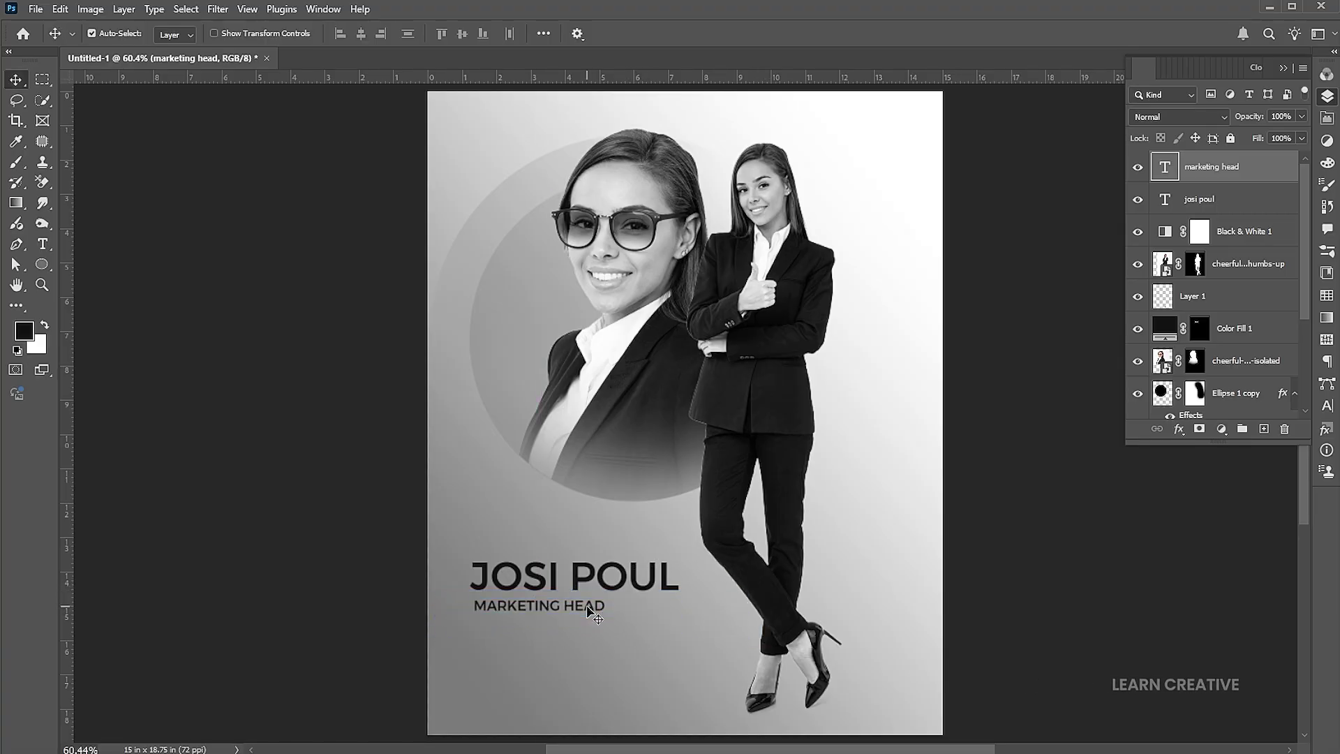
pyautogui.press('Left')
pyautogui.press('Left')
pyautogui.press('Left')
pyautogui.press('Left')
pyautogui.press('Left')
pyautogui.press('Left')
pyautogui.press('Up')
pyautogui.press('Up')
pyautogui.press('Up')
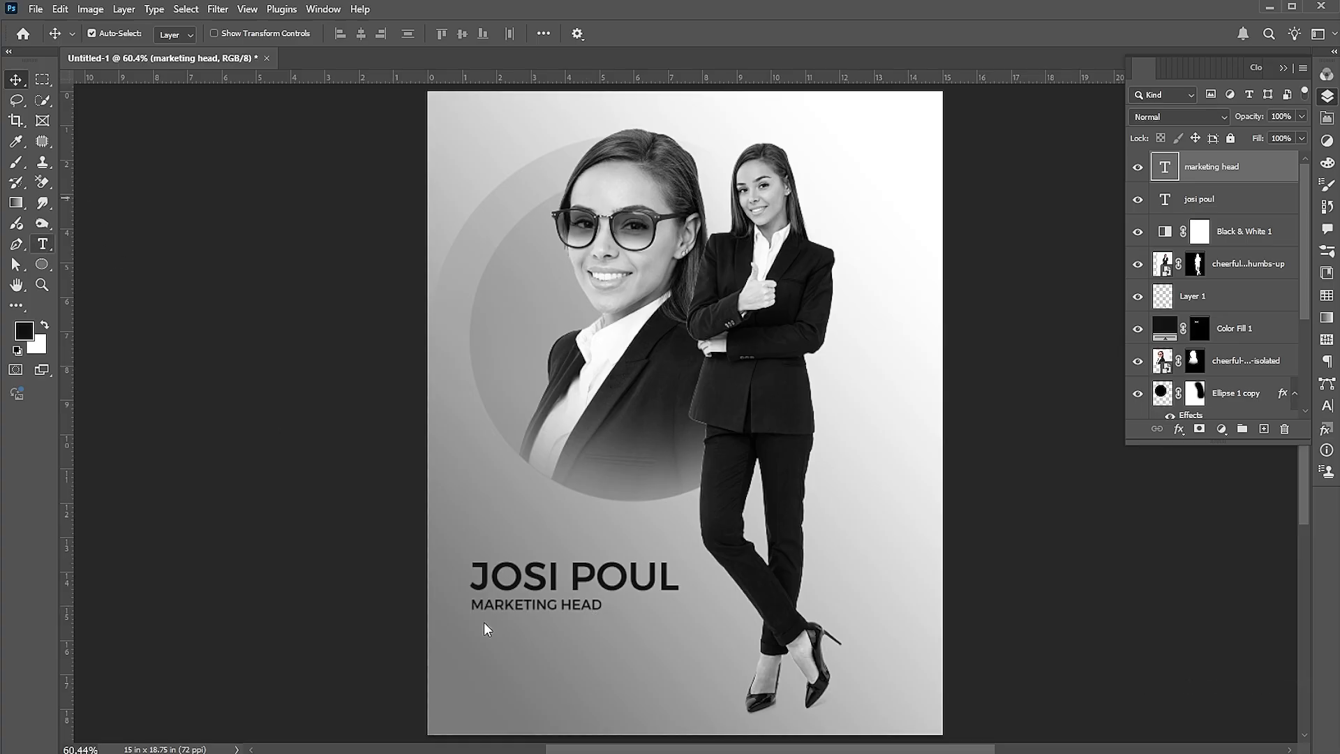
pyautogui.press('t')
pyautogui.moveTo(473, 626); pyautogui.dragTo(724, 689)
# Left-align the body paragraph in Montserrat Regular at 15 pt and narrow its box slightly
pyautogui.hotkey('ctrl', 'shift', 'l')
pyautogui.click(328, 32)
pyautogui.click(279, 124)
pyautogui.click(409, 32)
pyautogui.write('15')
pyautogui.press('Return')
pyautogui.moveTo(724, 656); pyautogui.dragTo(713, 655)
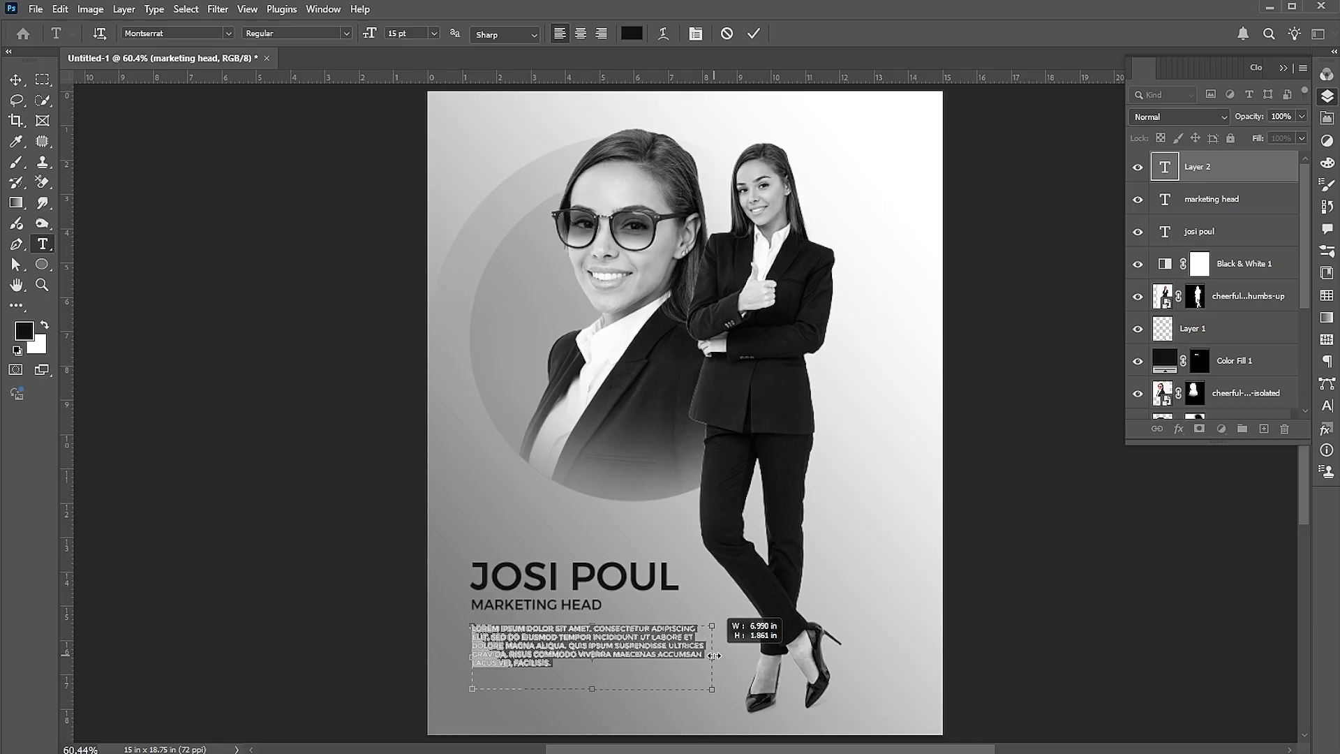
pyautogui.click(627, 640)
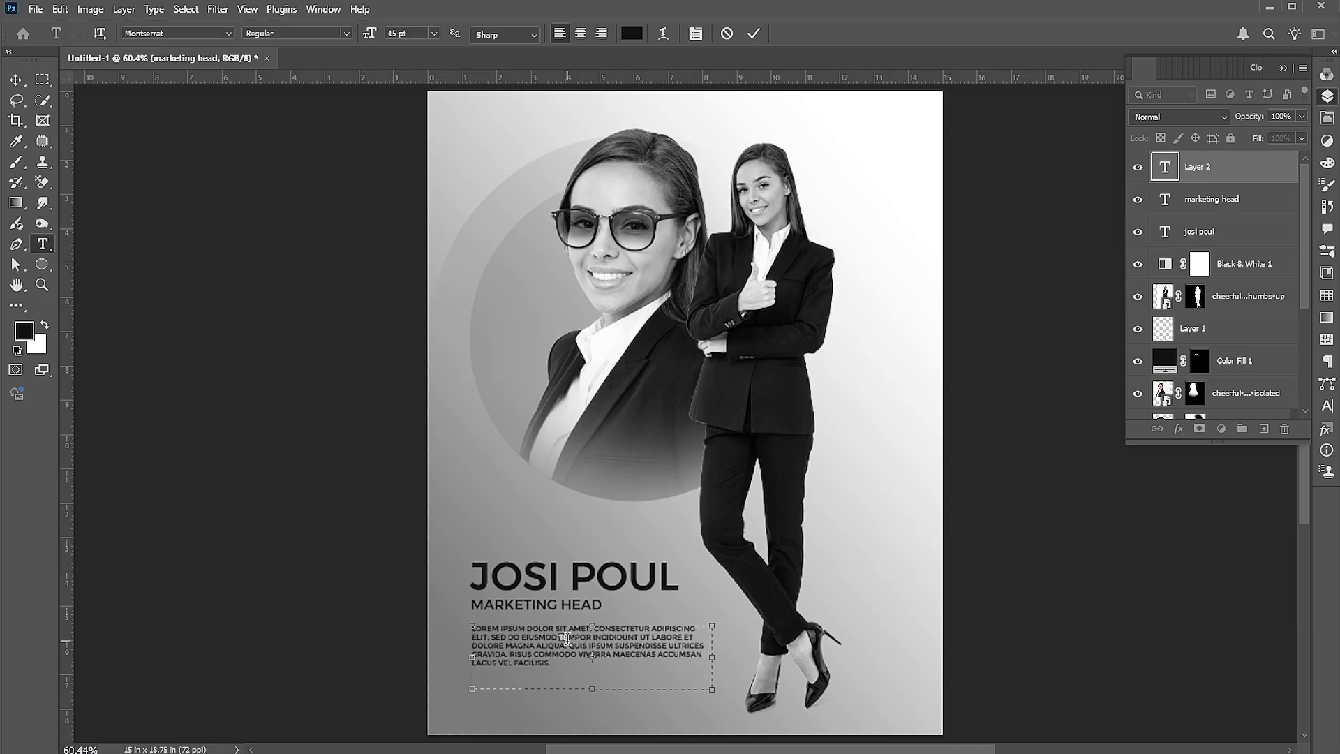
# Set the paragraph to Light, bold-italicise a phrase in lines 2–3, and commit it
pyautogui.hotkey('ctrl', 'a')
pyautogui.click(348, 32)
pyautogui.click(293, 93)
pyautogui.moveTo(558, 637); pyautogui.dragTo(580, 642)
pyautogui.click(348, 32)
pyautogui.click(307, 188)
pyautogui.click(15, 79)
pyautogui.moveTo(647, 660); pyautogui.dragTo(646, 663)
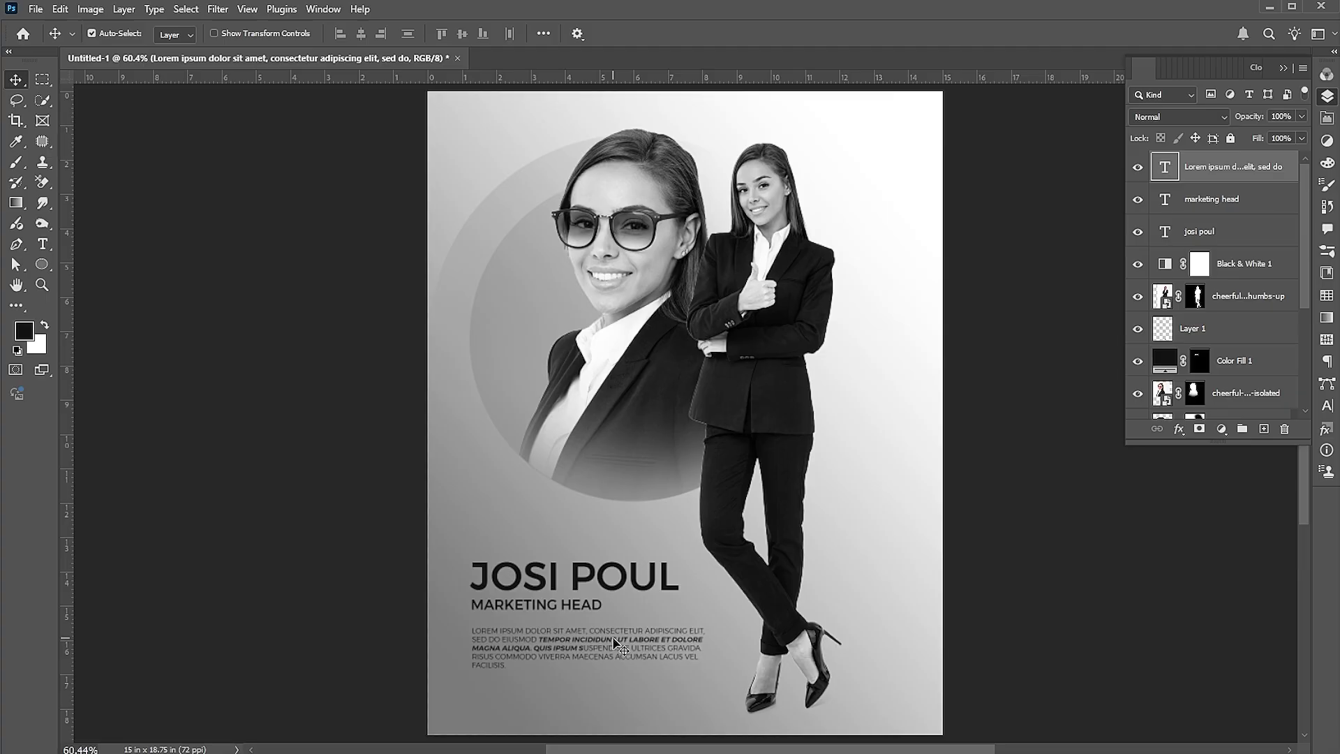
# Place the social icons image and move it under the body paragraph at bottom left
pyautogui.click(36, 12)
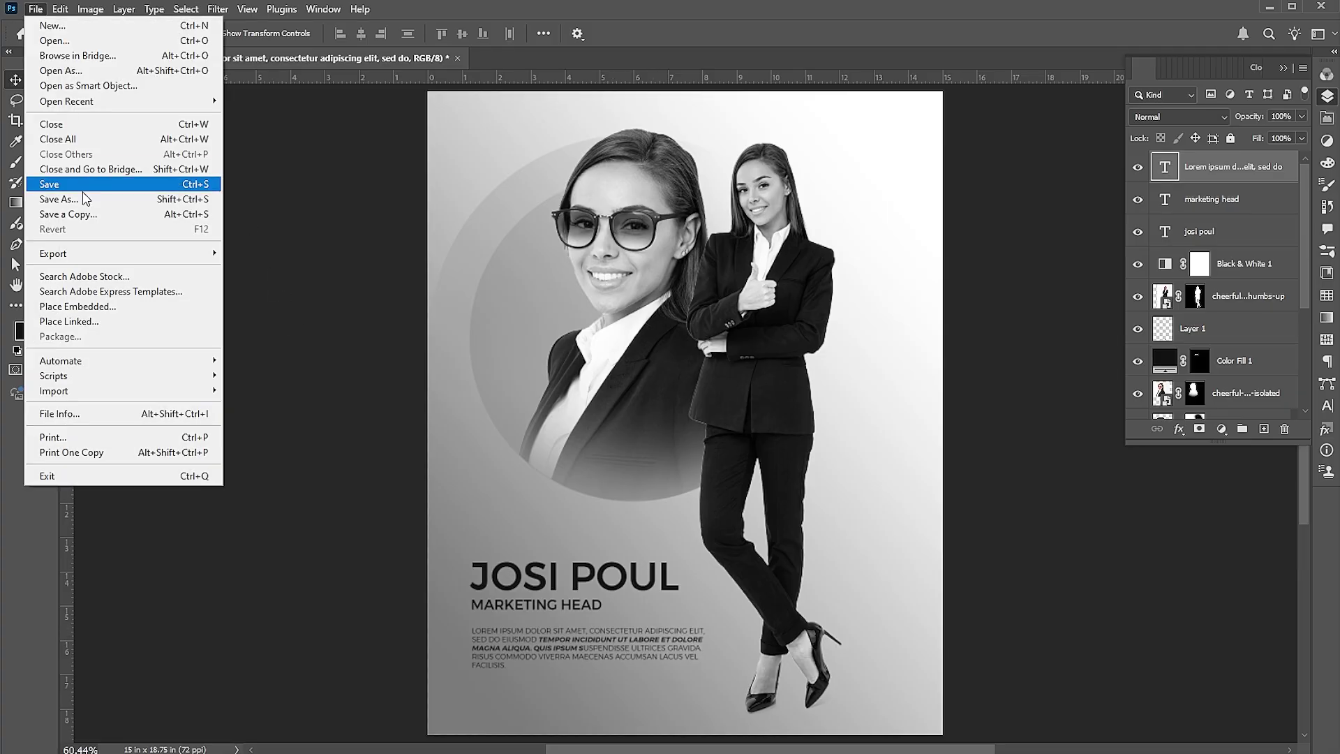
pyautogui.click(70, 305)
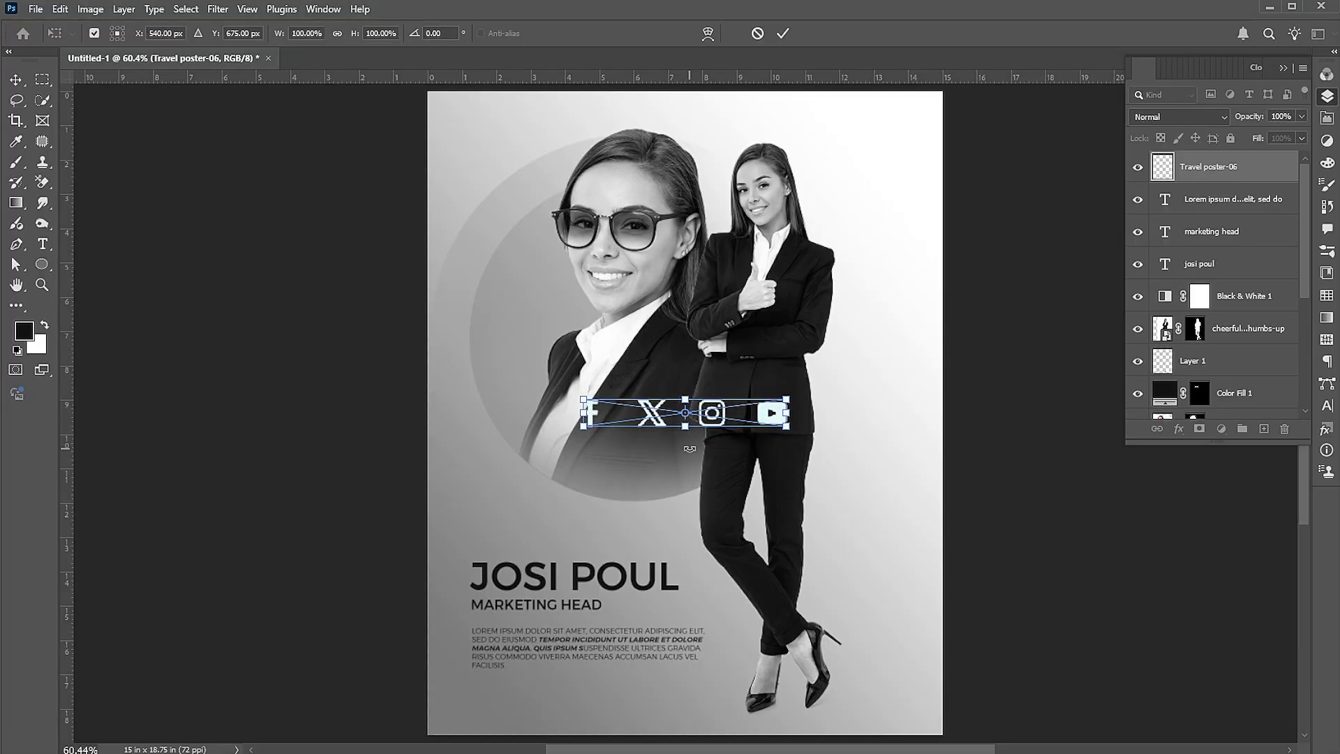
pyautogui.moveTo(747, 413); pyautogui.dragTo(524, 712)
pyautogui.moveTo(524, 714); pyautogui.dragTo(533, 711)
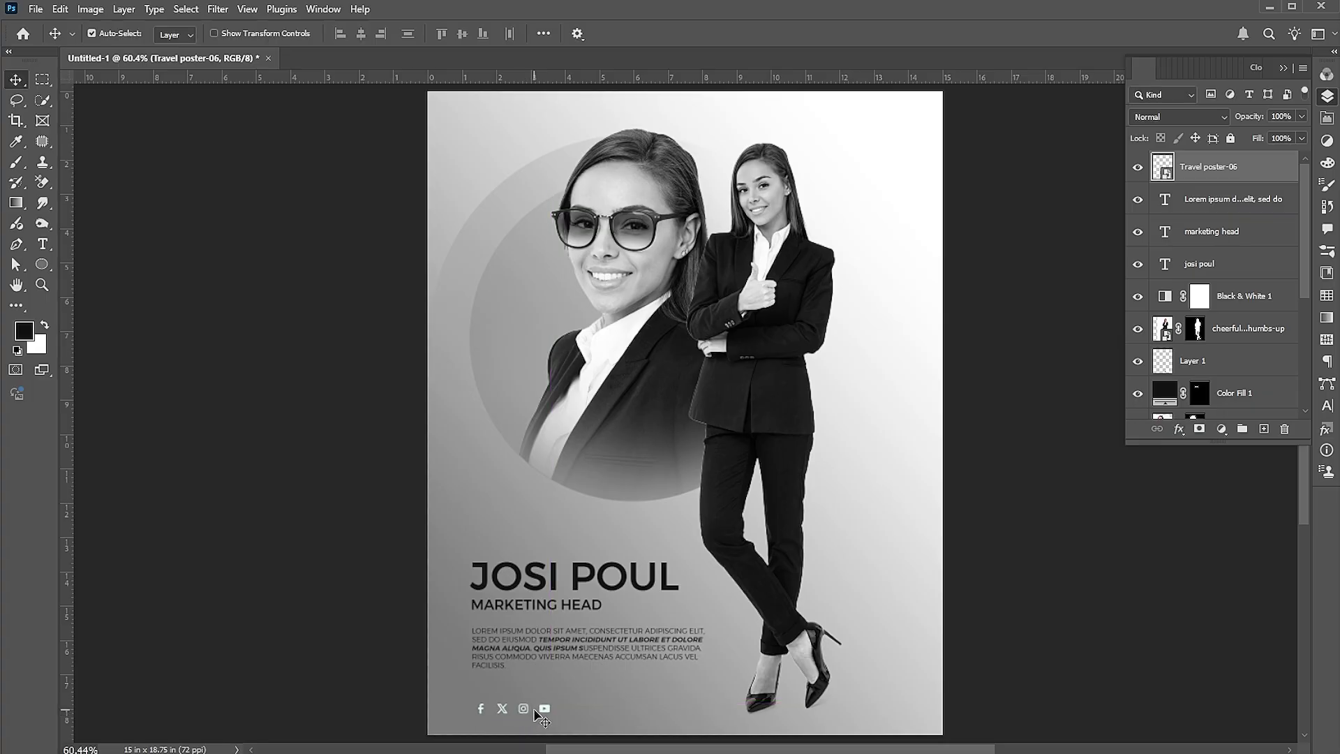
# Fill the icons black inside their smart object, save it, and nudge the row left
pyautogui.doubleClick(1160, 168)
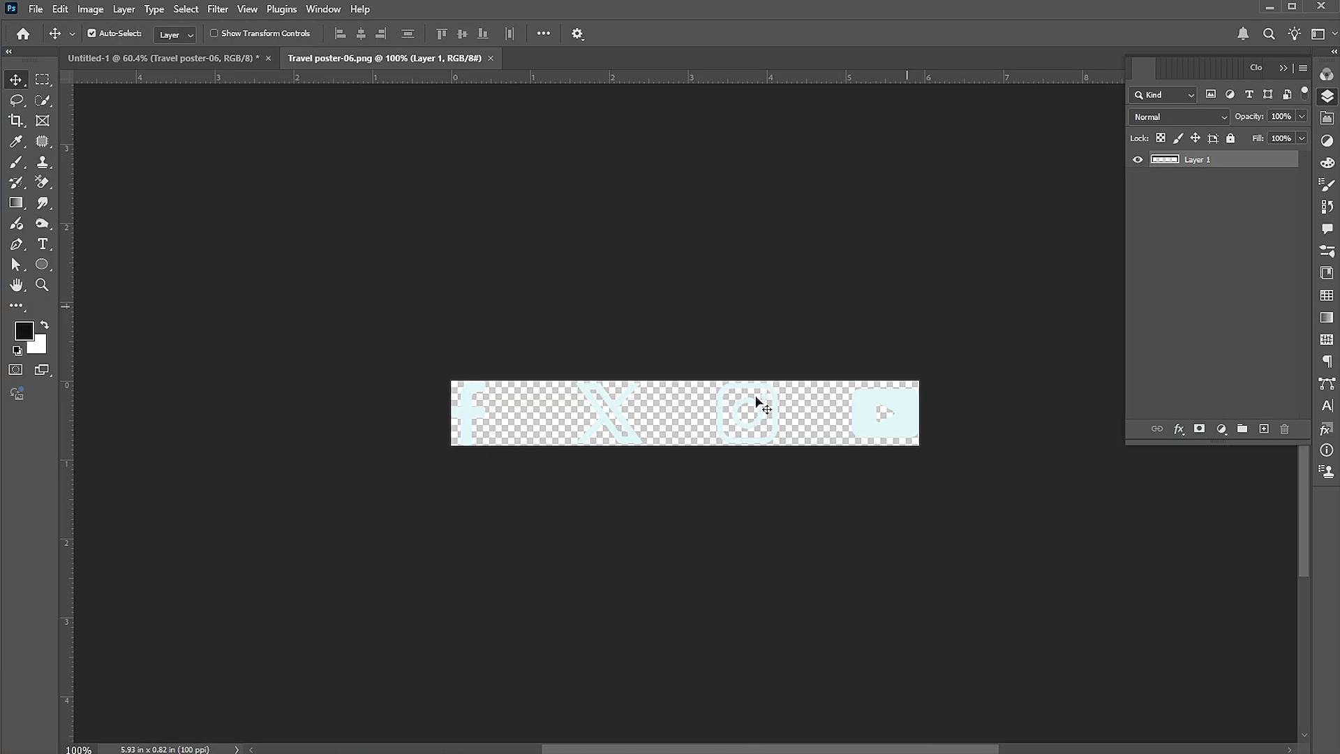
pyautogui.hotkey('alt', 'shift', 'BackSpace')
pyautogui.hotkey('ctrl', 's')
pyautogui.click(224, 60)
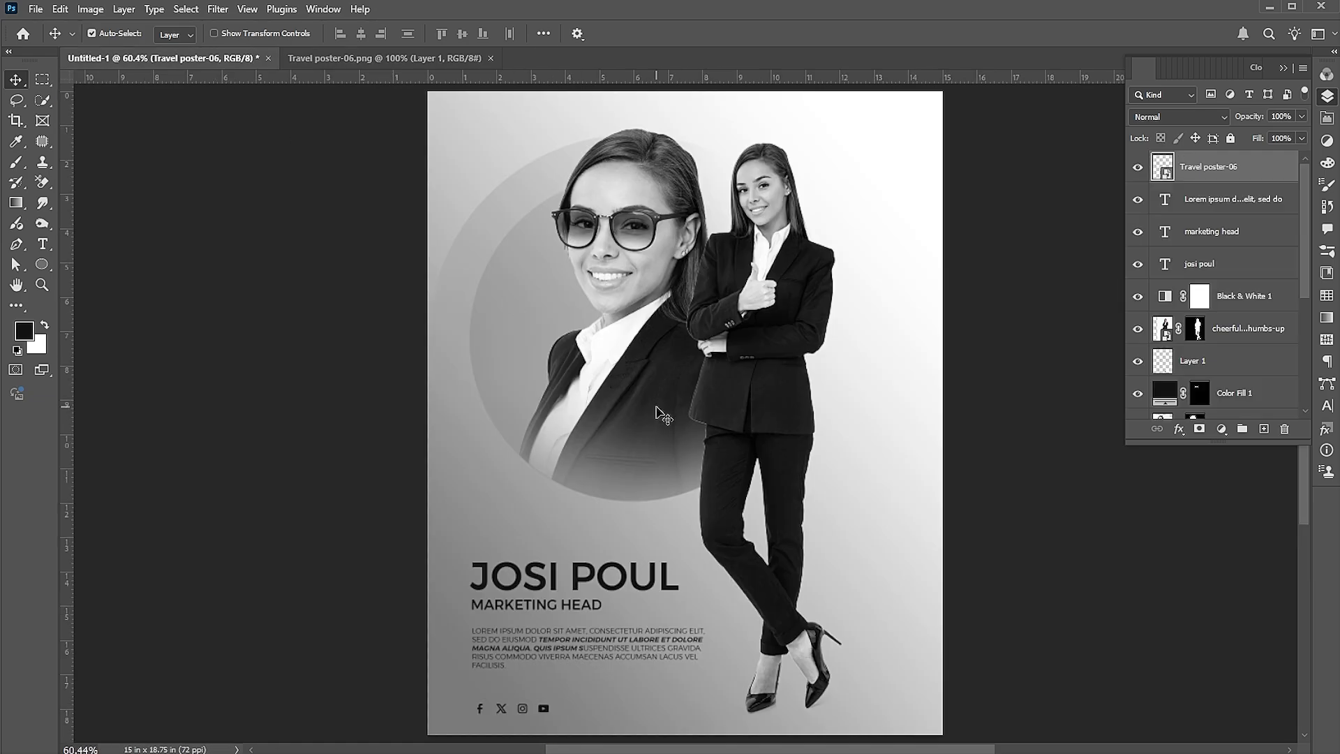
pyautogui.press('Left')
pyautogui.press('Left')
pyautogui.press('Left')
pyautogui.press('Left')
pyautogui.press('Left')
# Duplicate the name text up and to the right and retype it as 'team'
pyautogui.moveTo(626, 574); pyautogui.dragTo(813, 515)
pyautogui.doubleClick(864, 515)
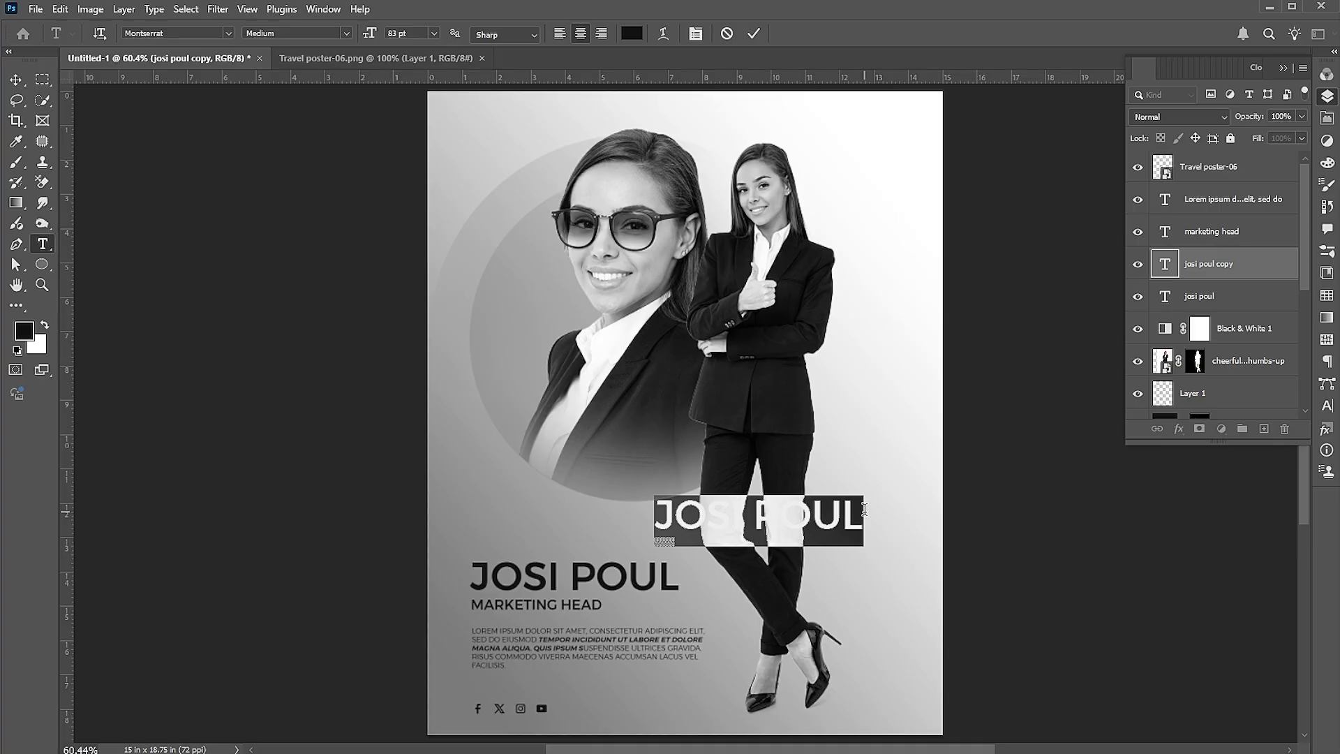
pyautogui.write('team')
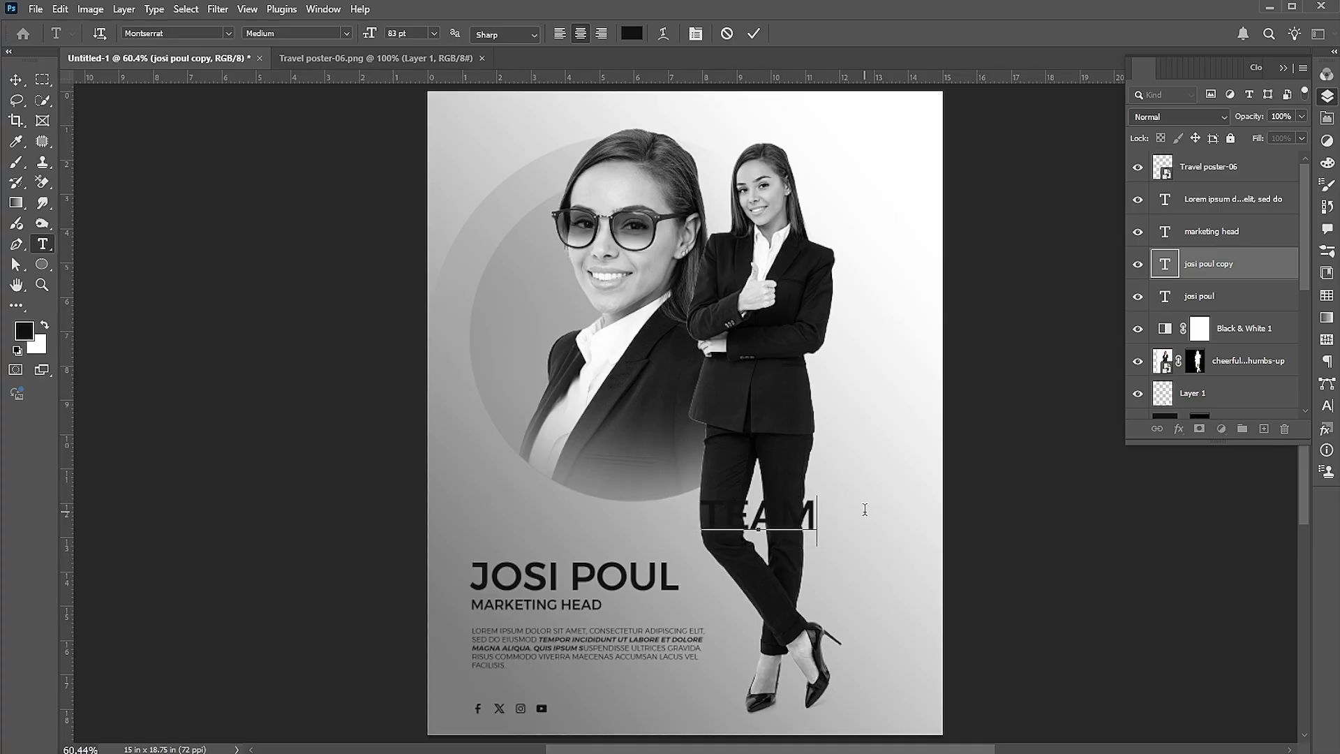
# Set the TEAM text to Montserrat ExtraBold, non-italic, and commit it
pyautogui.hotkey('ctrl', 'a')
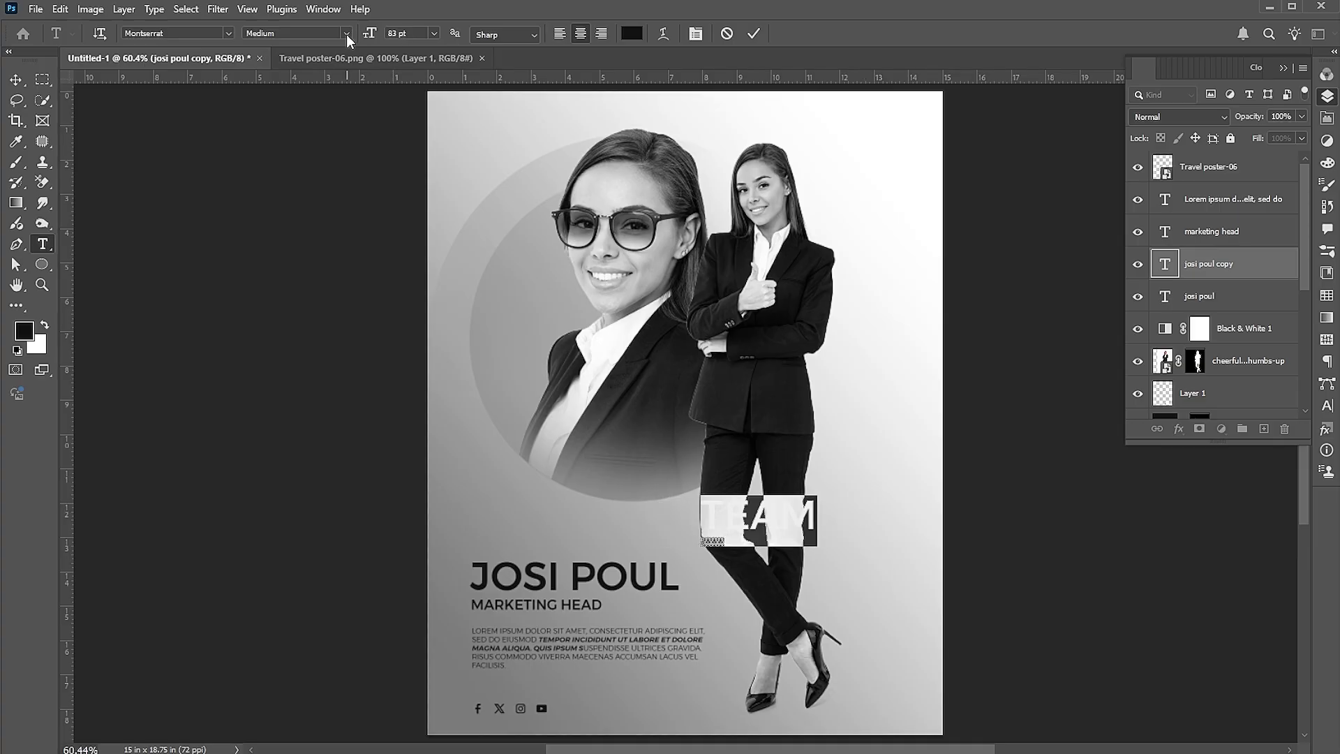
pyautogui.click(347, 35)
pyautogui.click(342, 238)
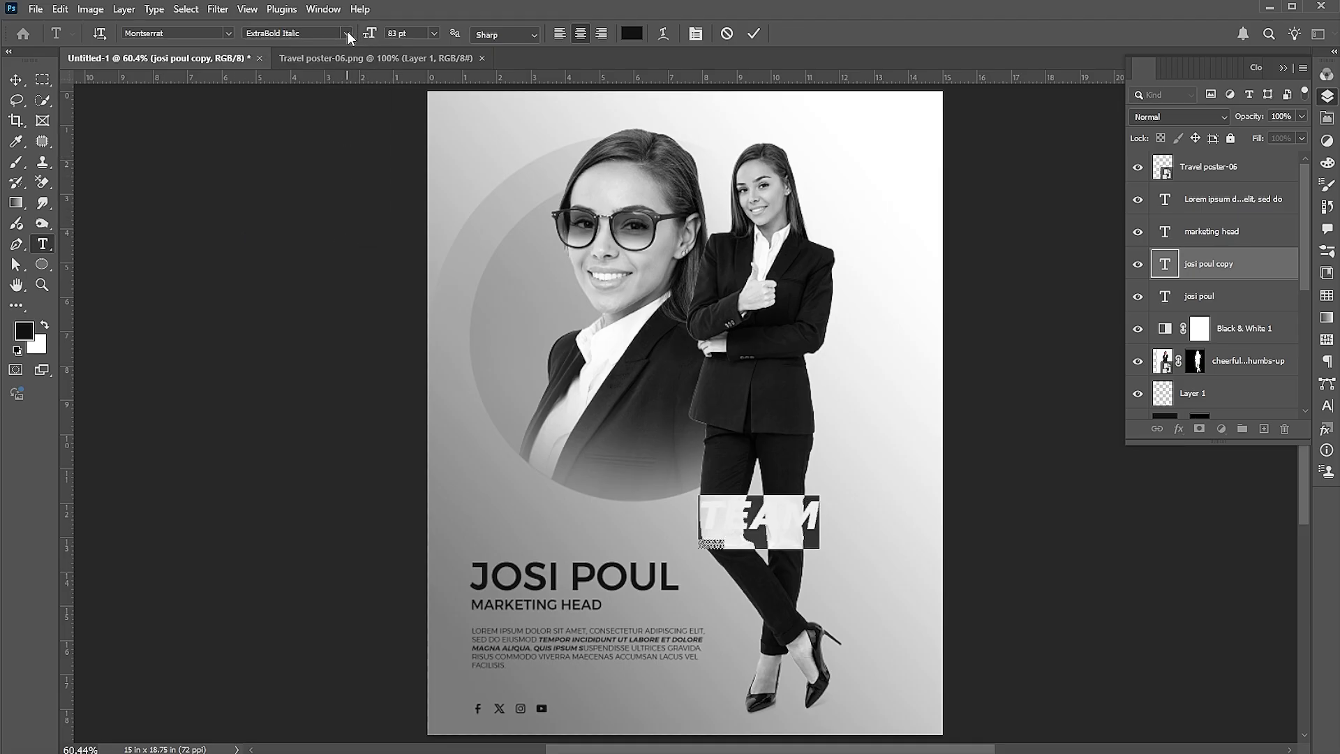
pyautogui.click(346, 32)
pyautogui.click(328, 225)
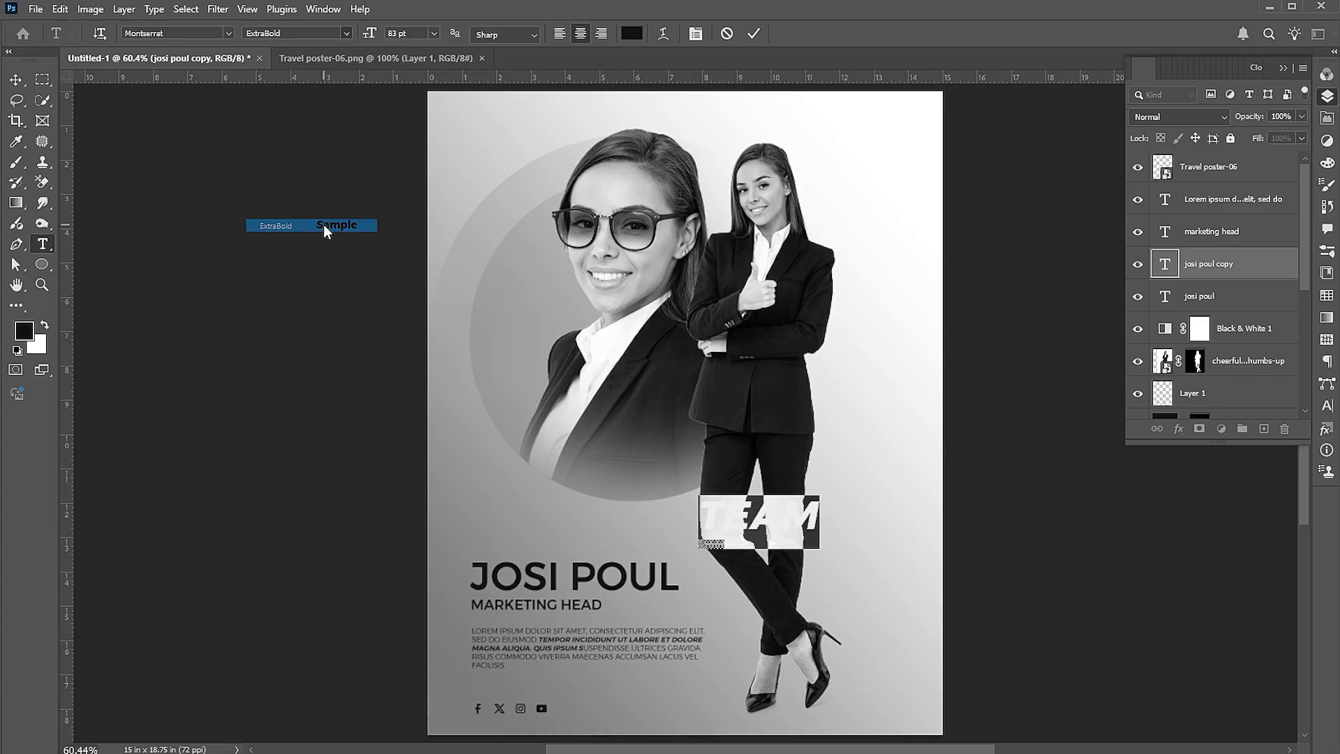
pyautogui.click(15, 81)
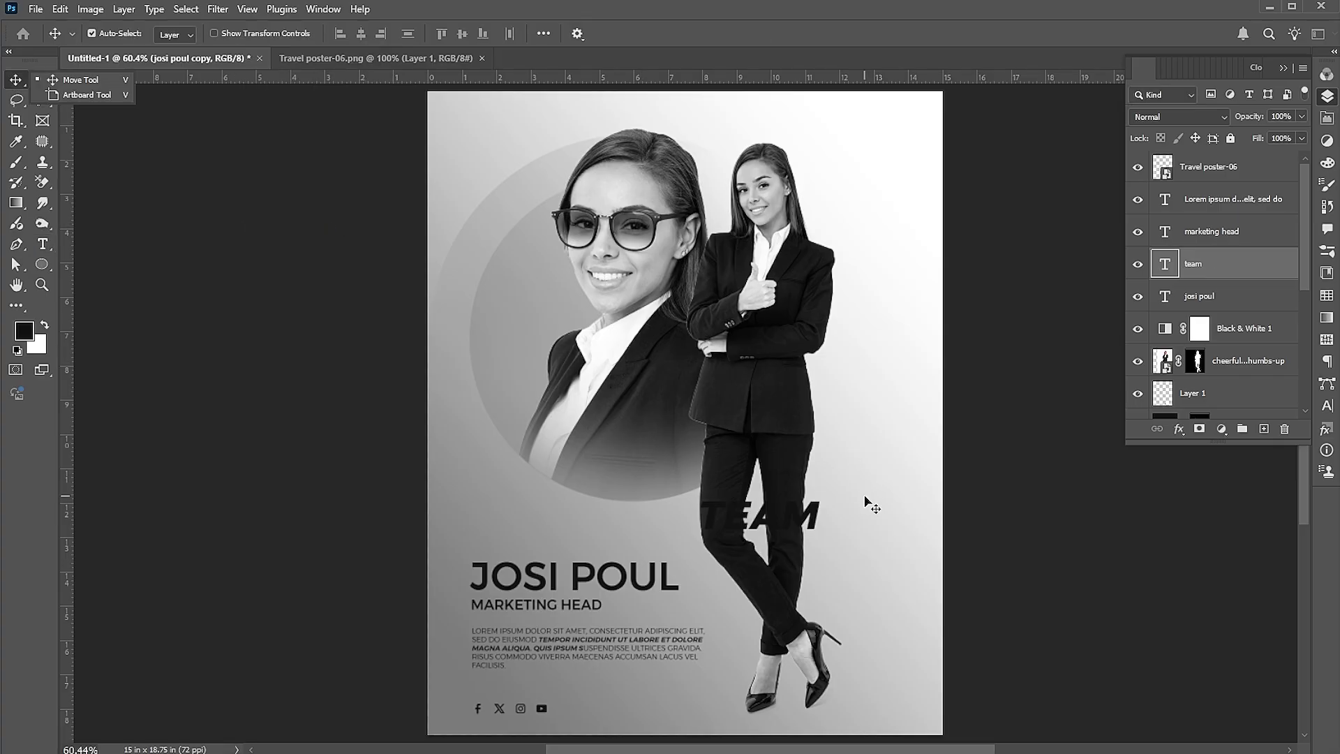
# Enlarge TEAM about 571%, rotate it vertical on the right edge, and move its layer beneath Gradient Fill 1
pyautogui.hotkey('ctrl', 't')
pyautogui.moveTo(817, 495); pyautogui.dragTo(970, 429)
pyautogui.moveTo(957, 374); pyautogui.dragTo(543, 293)
pyautogui.moveTo(848, 311); pyautogui.dragTo(987, 218)
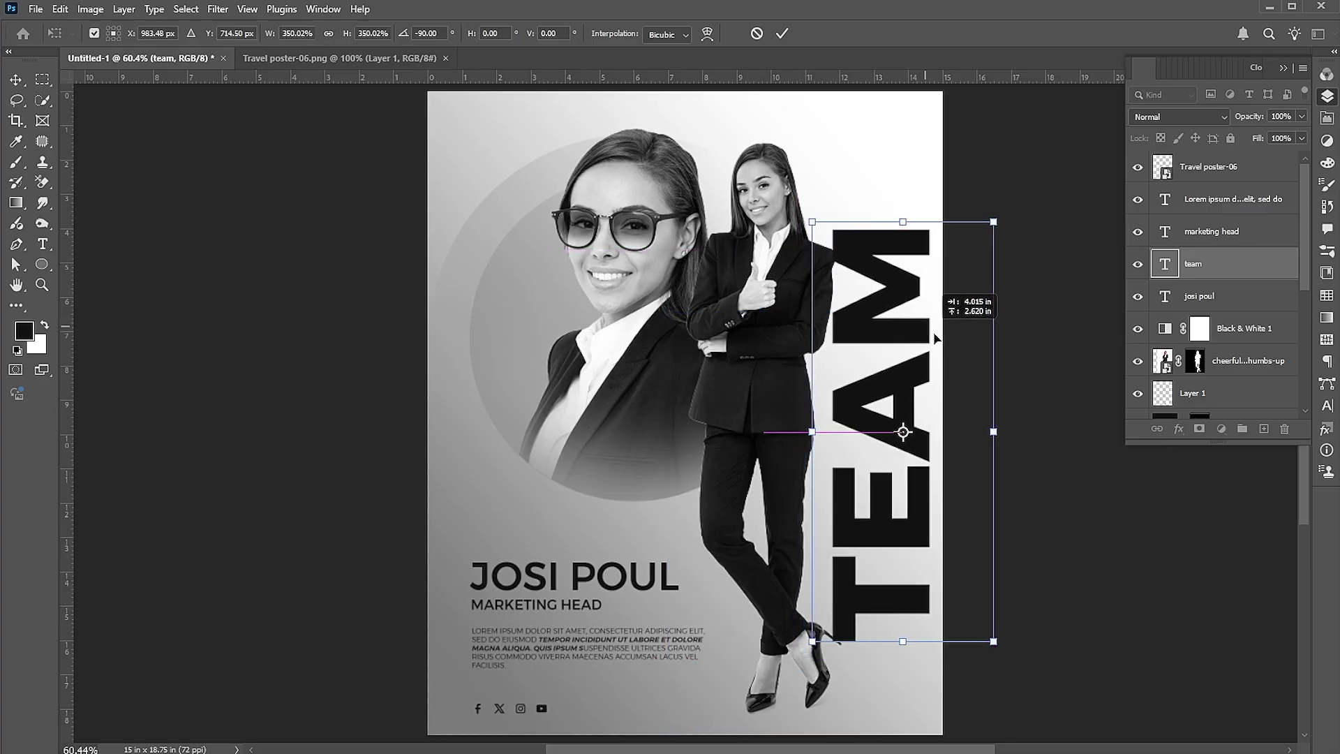
pyautogui.moveTo(987, 419); pyautogui.dragTo(1008, 394)
pyautogui.press('Return')
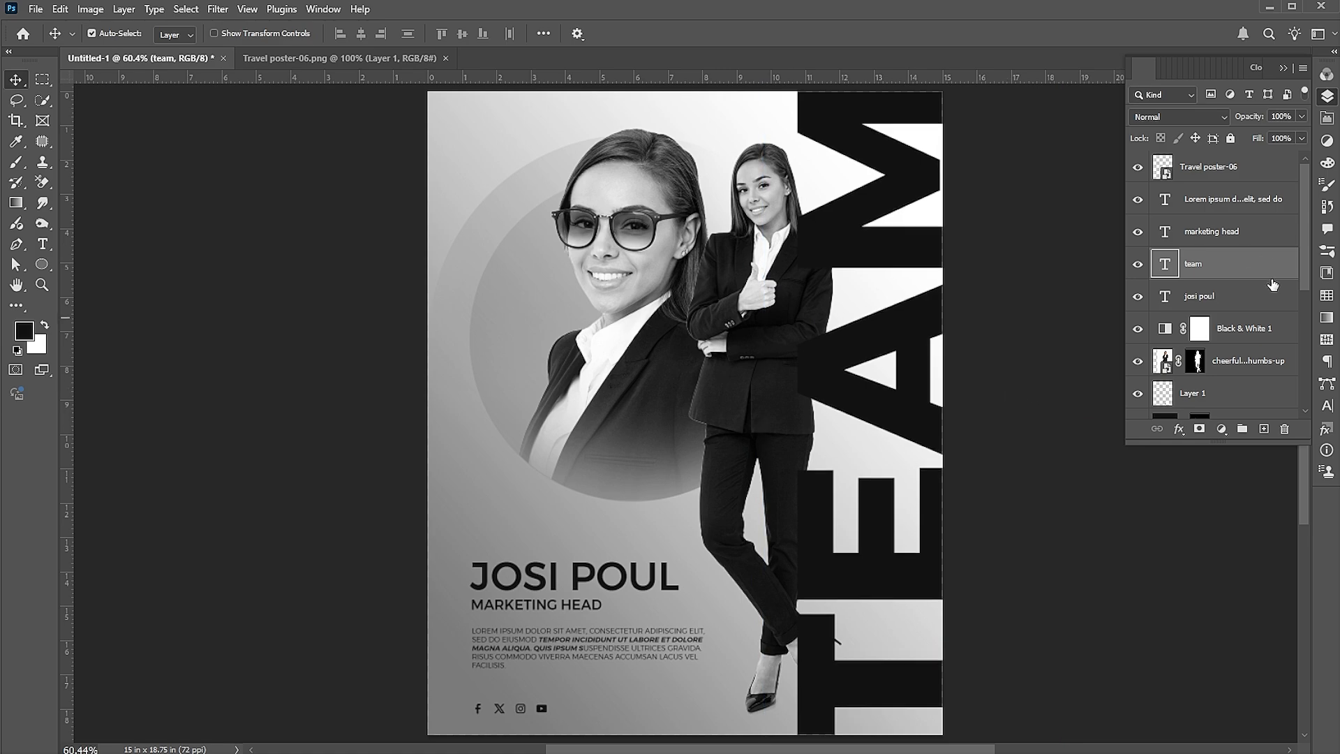
pyautogui.moveTo(1224, 444); pyautogui.dragTo(1200, 672)
pyautogui.moveTo(1225, 263); pyautogui.dragTo(1230, 620)
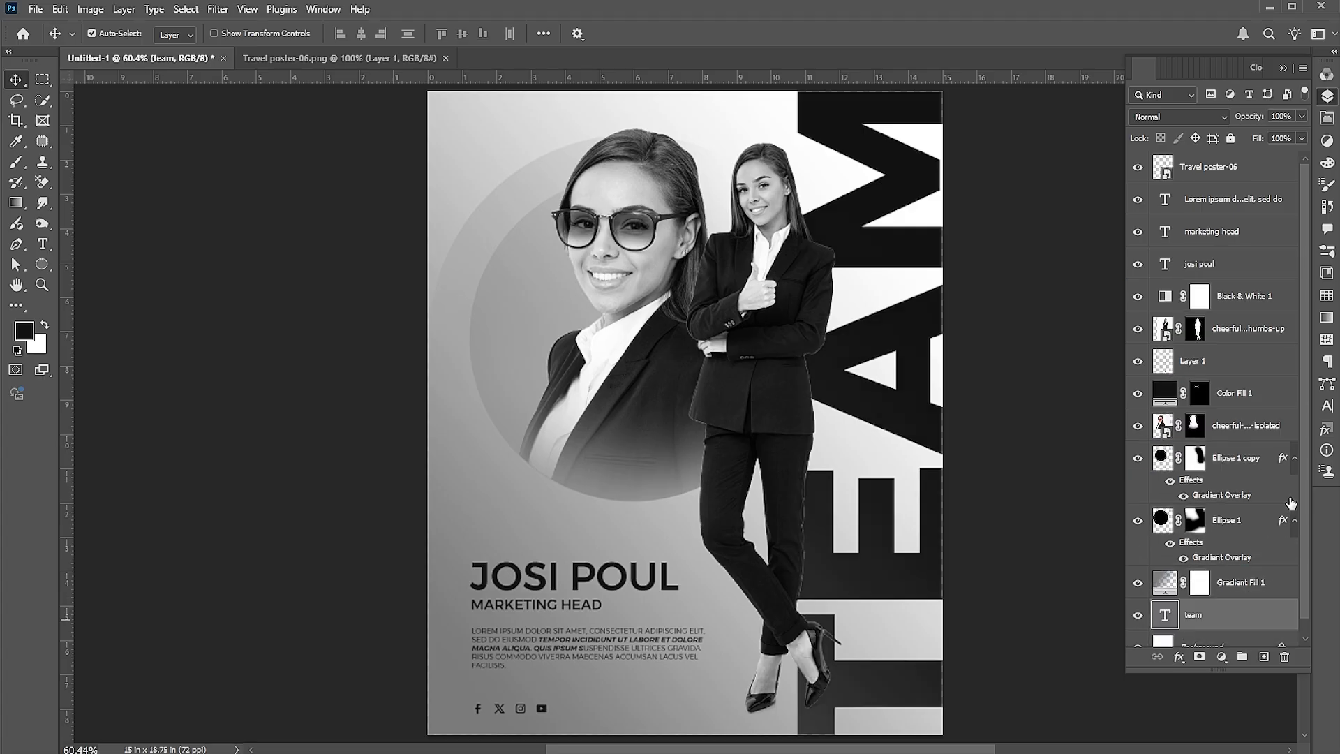
# Set the team layer's opacity to 50%
pyautogui.click(1283, 117)
pyautogui.write('50')
pyautogui.press('Return')
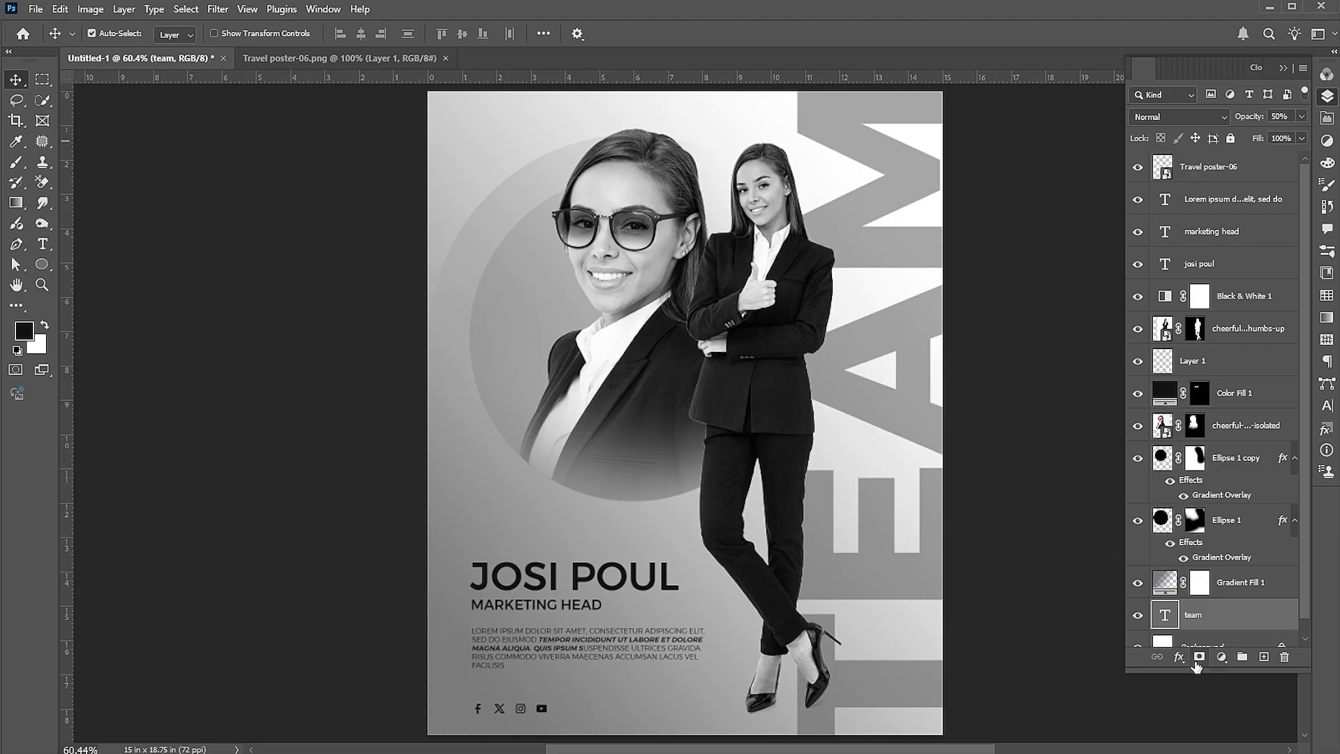
# Add a layer mask to team and paint it with a large soft brush to fade the lettering
pyautogui.click(17, 163)
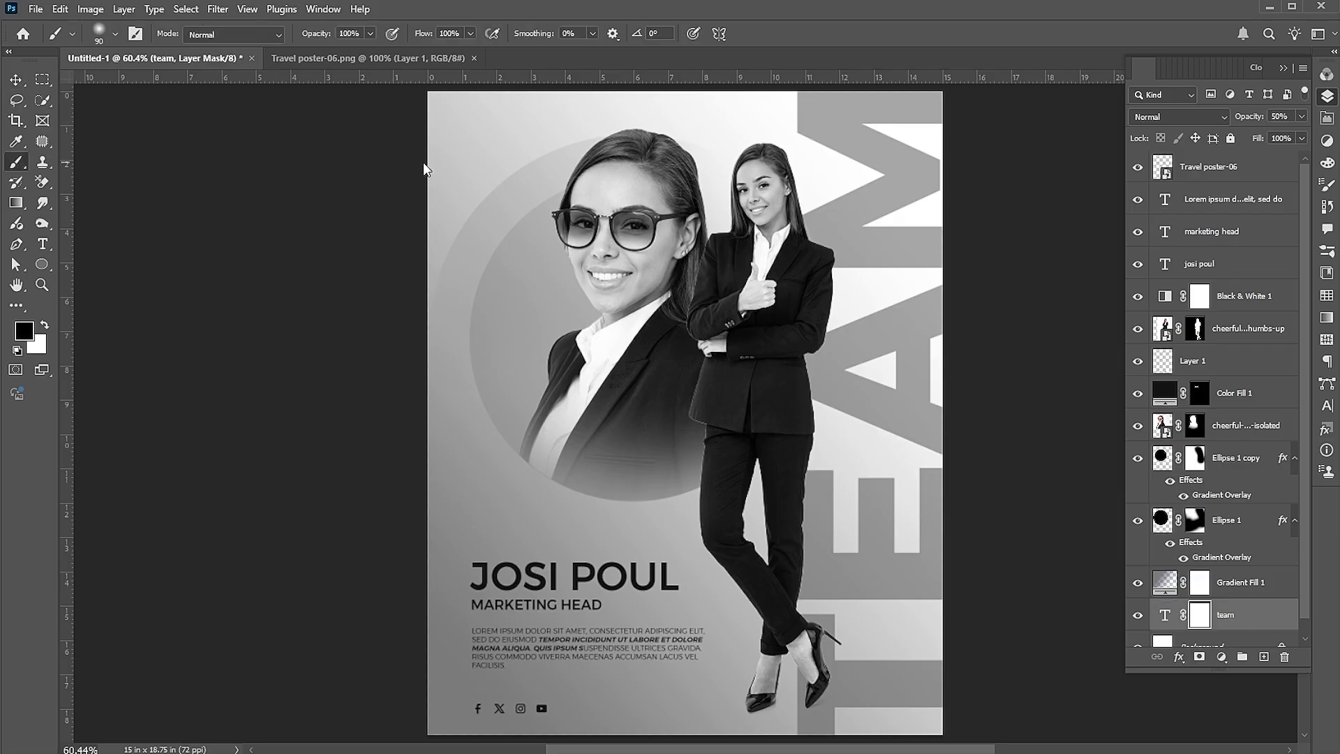
pyautogui.press(']')
pyautogui.press(']')
pyautogui.press(']')
pyautogui.press(']')
pyautogui.press(']')
pyautogui.press(']')
pyautogui.press(']')
pyautogui.press(']')
pyautogui.press(']')
pyautogui.click(823, 105)
pyautogui.moveTo(745, 423)
pyautogui.mouseDown()
pyautogui.moveTo(729, 750)
pyautogui.moveTo(746, 7)
pyautogui.moveTo(726, 750)
pyautogui.mouseUp()
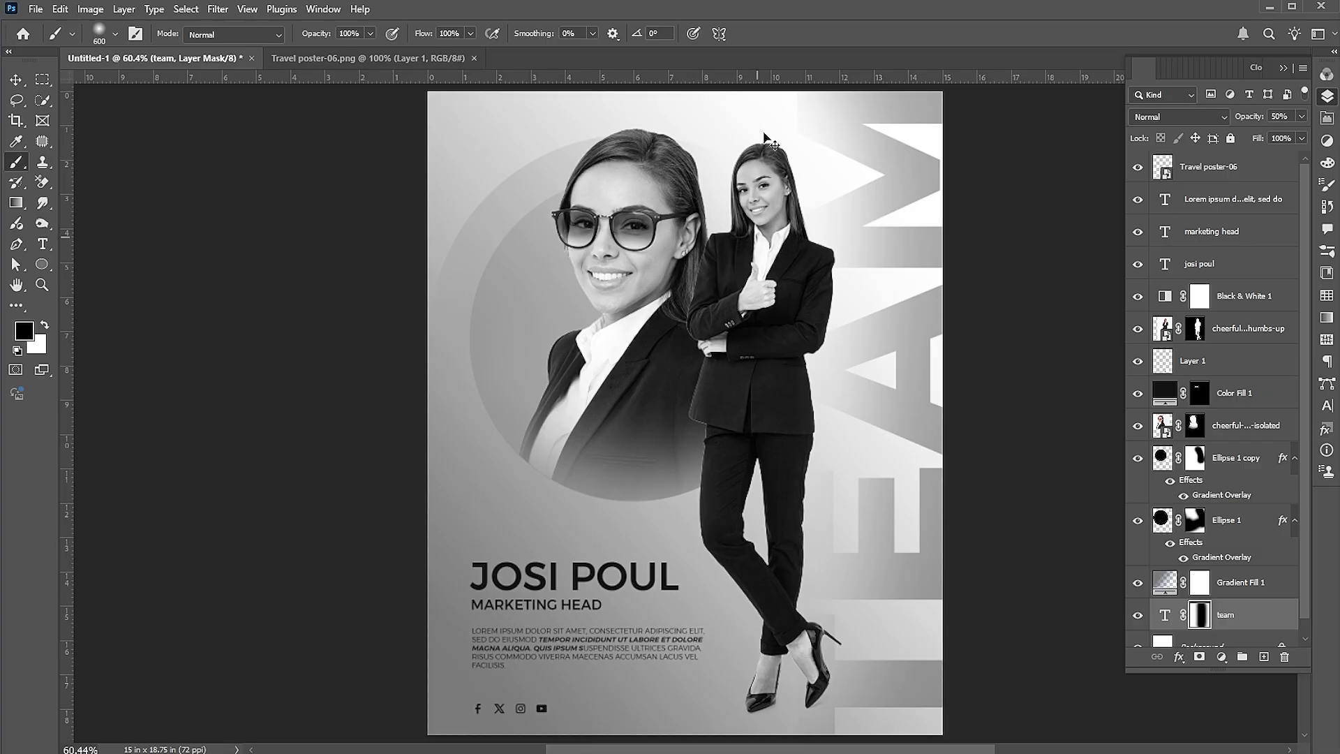
pyautogui.hotkey('ctrl', 'z')
pyautogui.press('v')
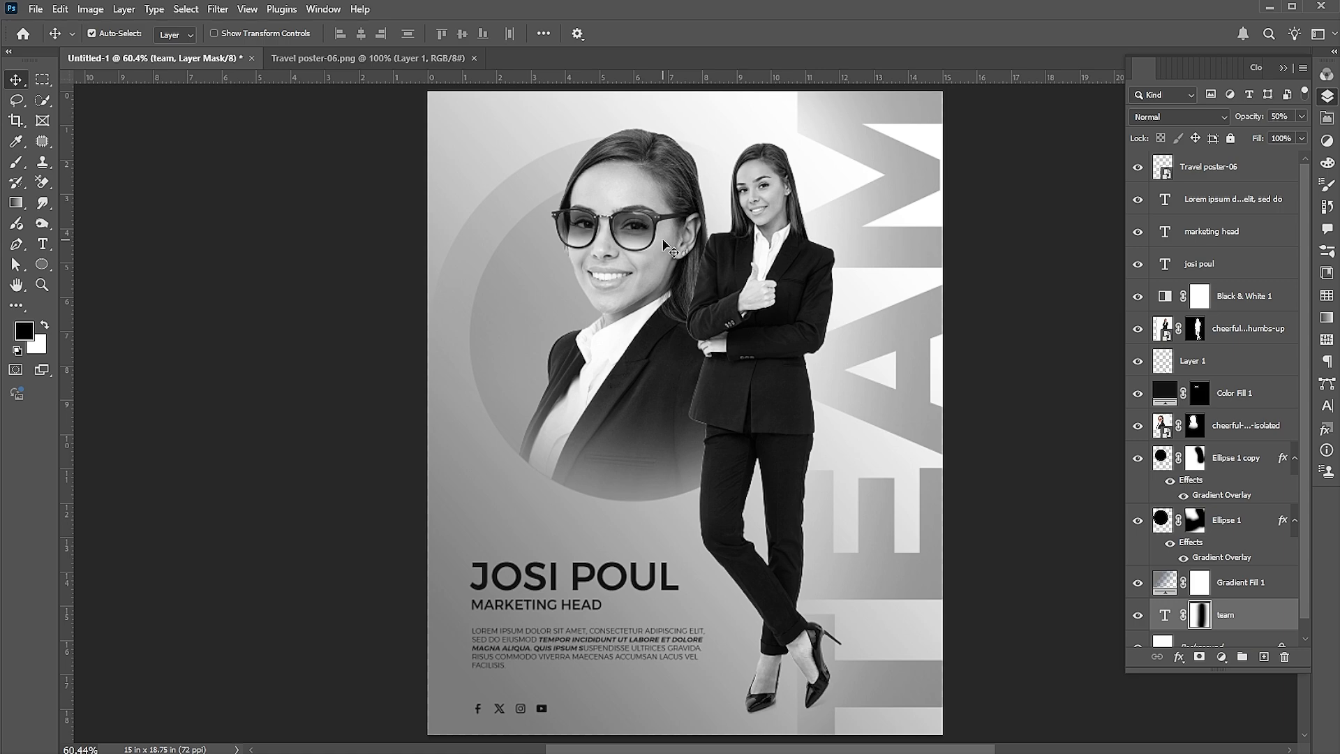
# Give the thumbs-up woman a 64% drop shadow with 13 px distance and 59 px size
pyautogui.click(750, 270)
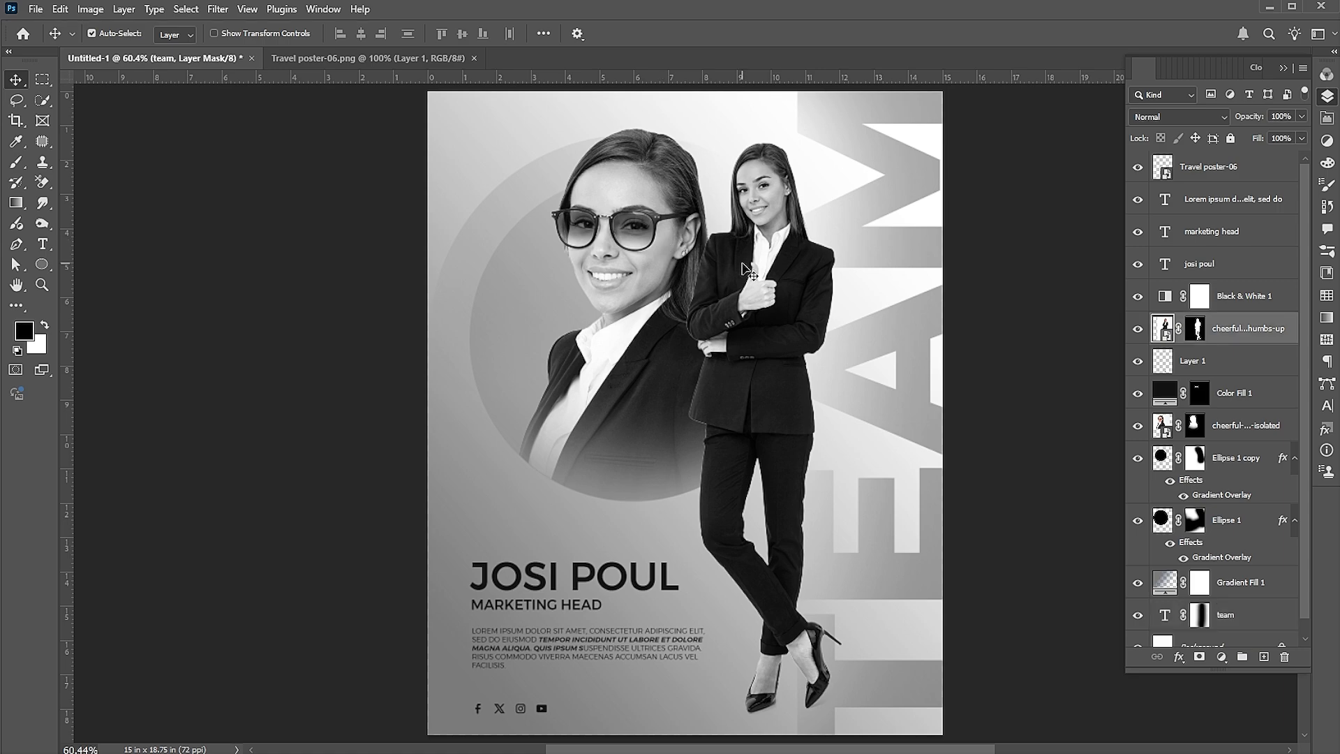
pyautogui.rightClick(1178, 332)
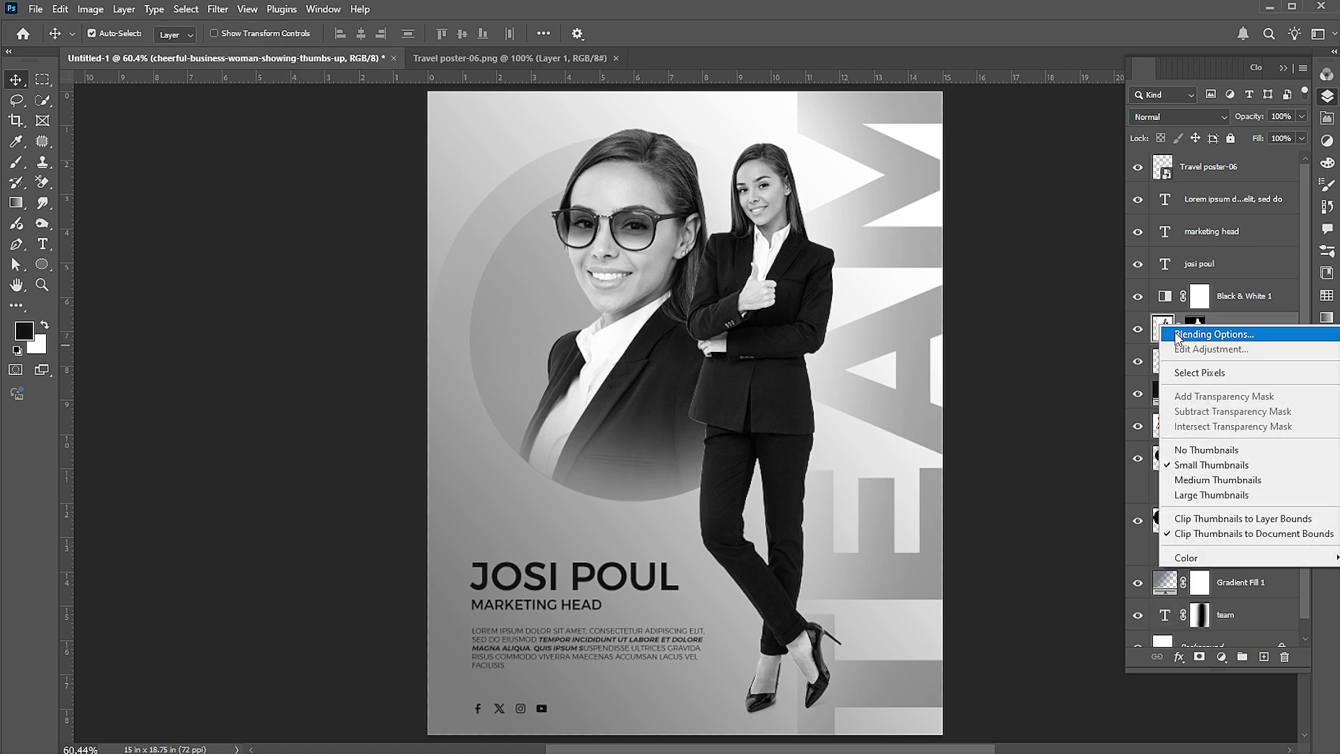
pyautogui.click(1176, 334)
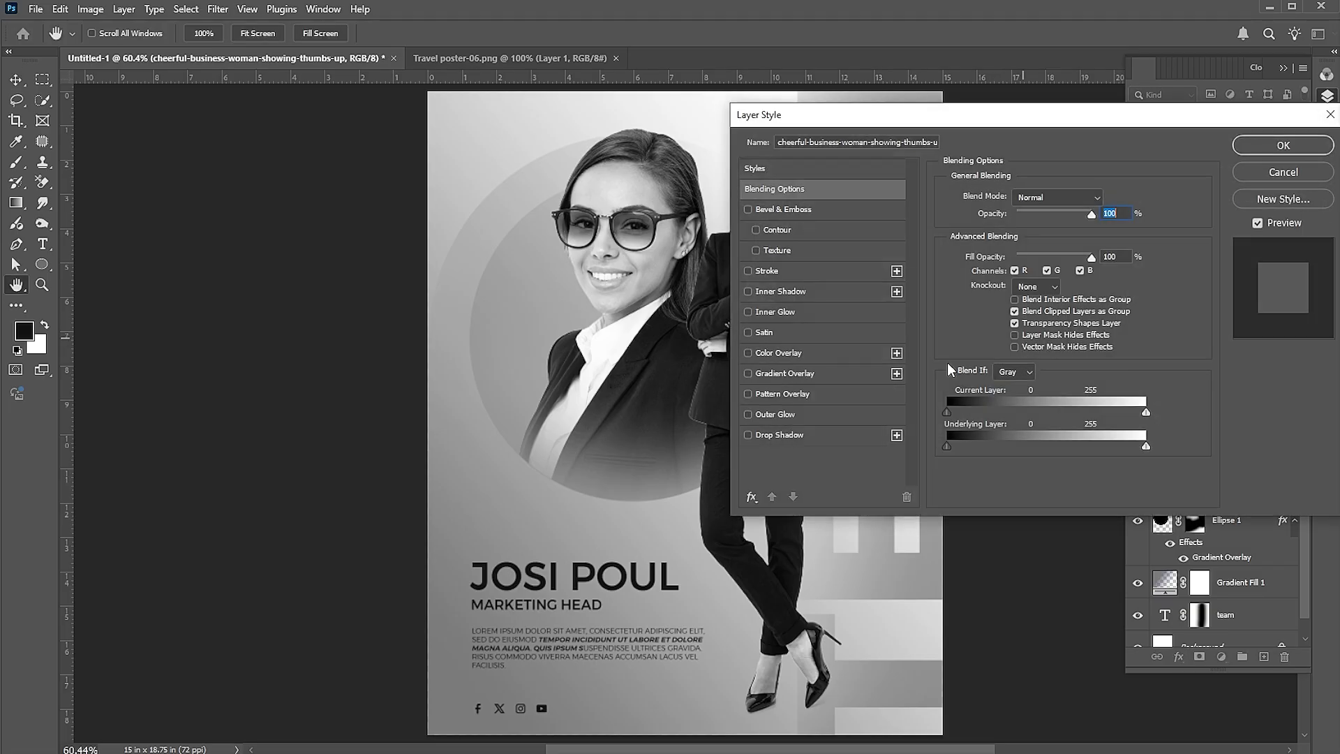
pyautogui.click(779, 437)
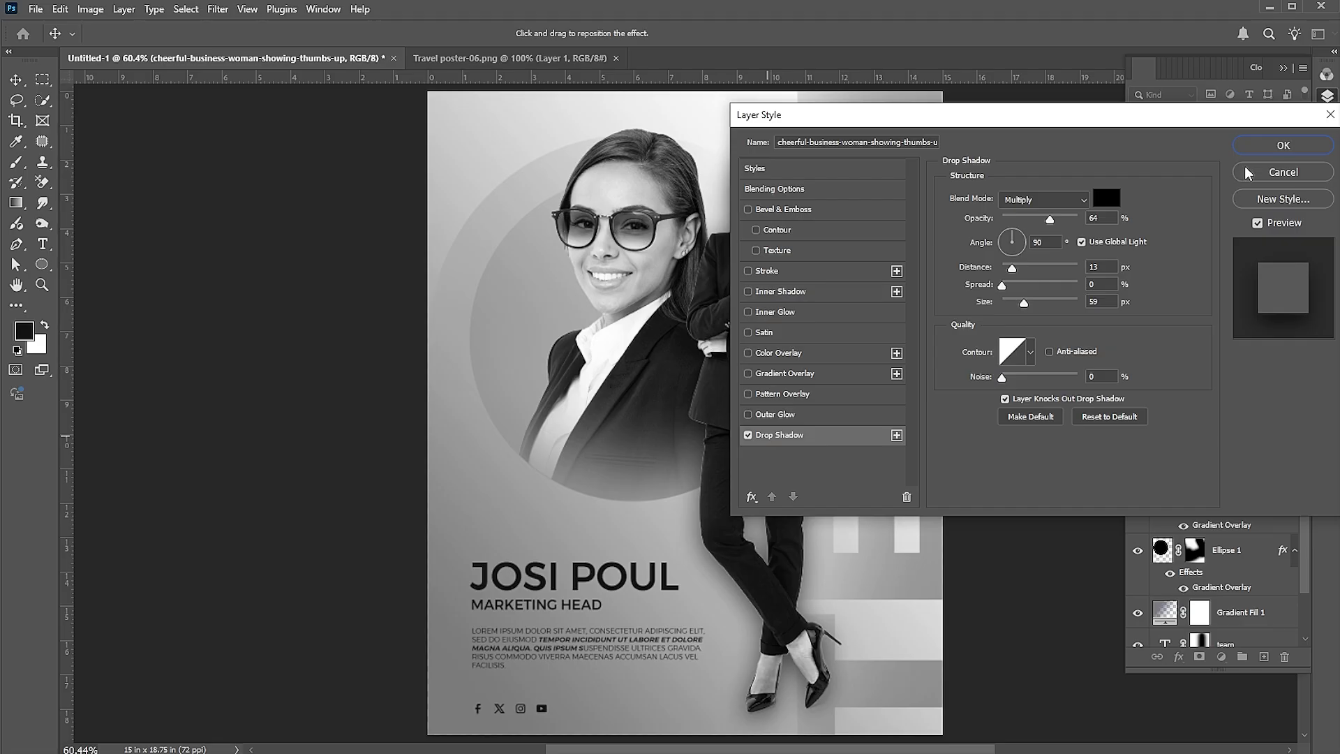
pyautogui.click(1284, 145)
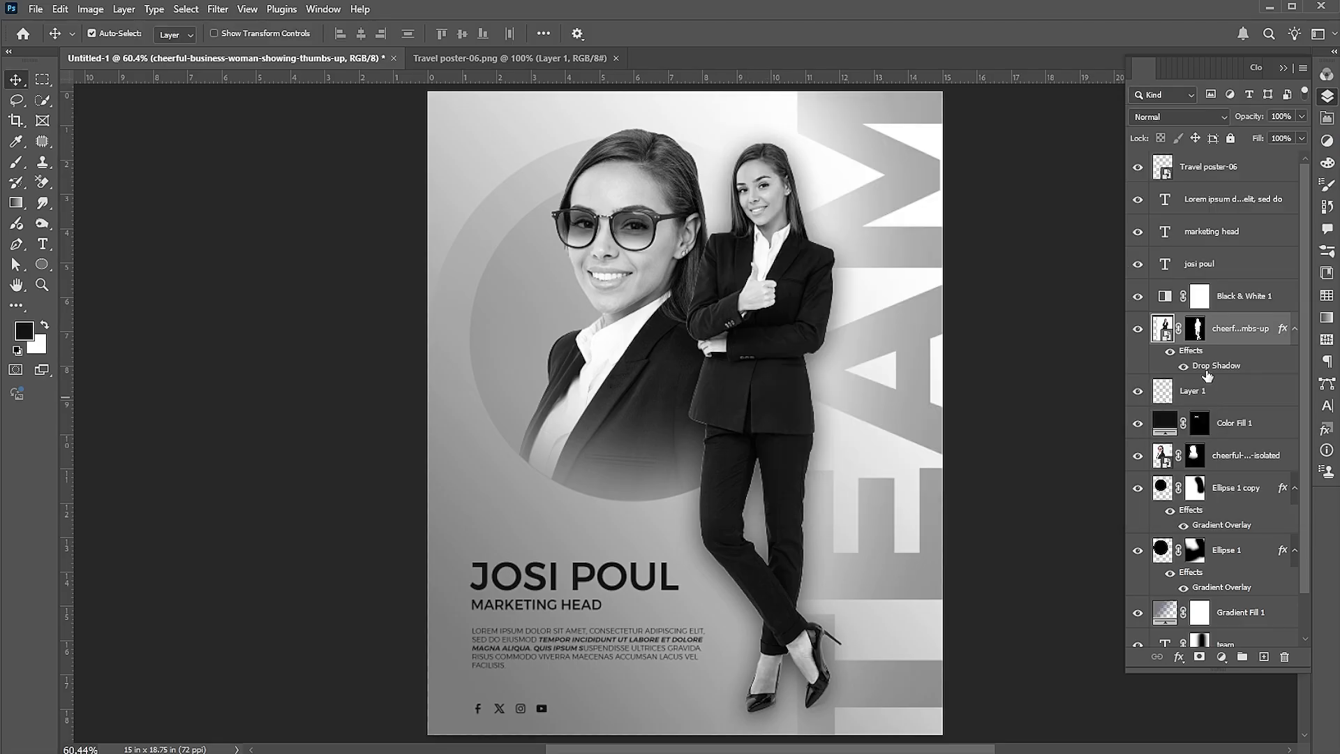
# Split the drop shadow effect onto its own layer beneath her
pyautogui.rightClick(1209, 369)
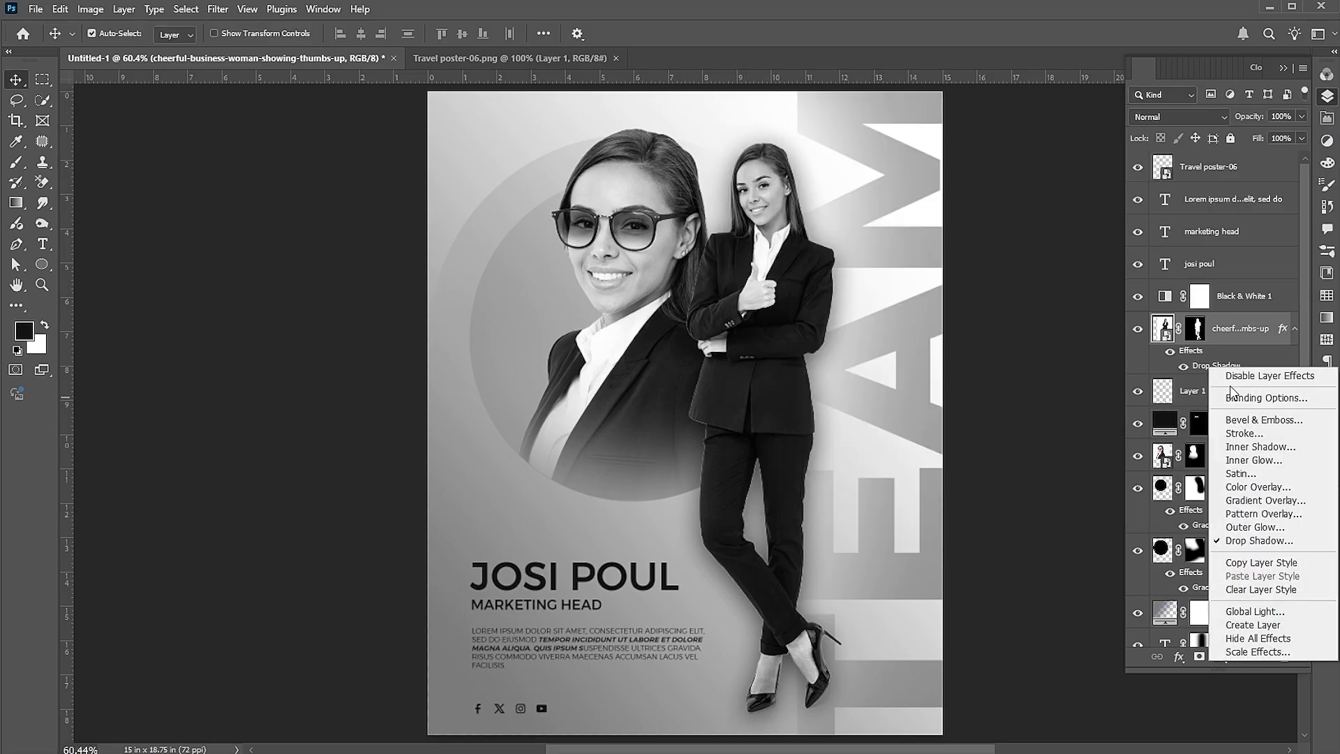
pyautogui.click(1243, 626)
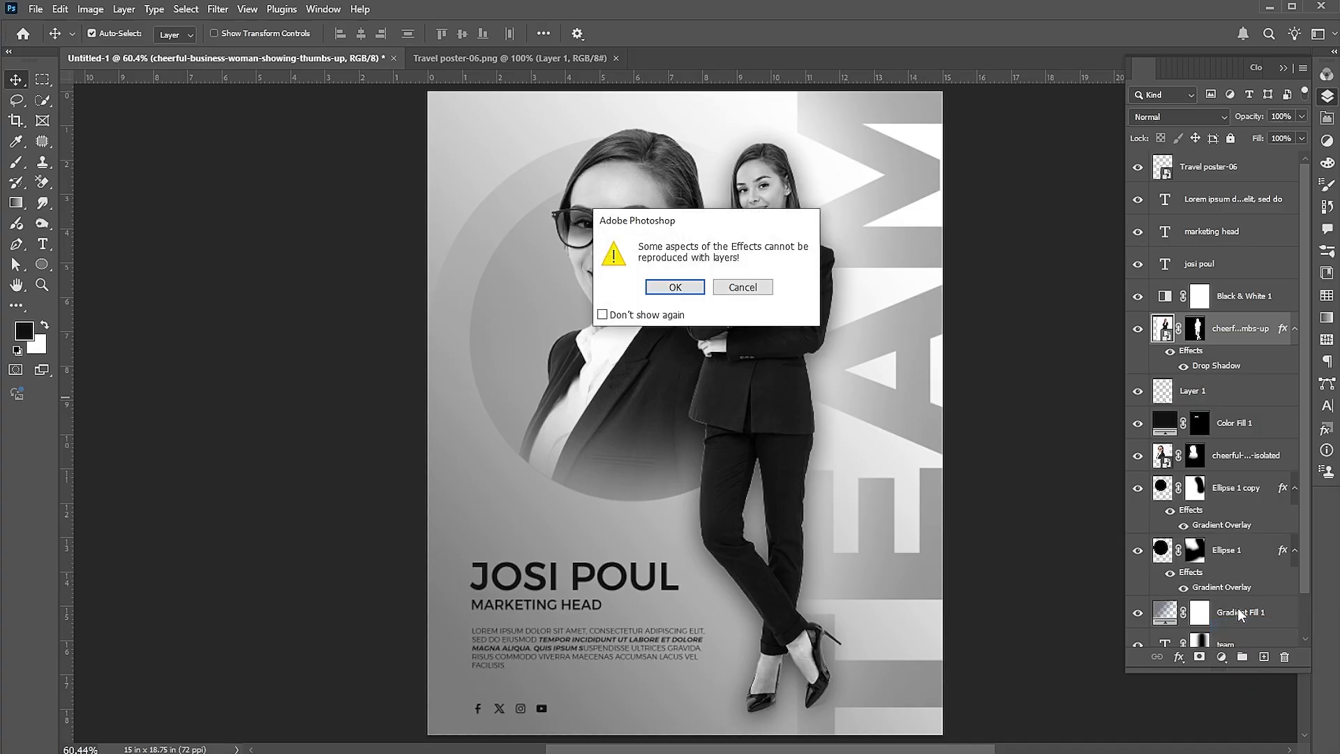
pyautogui.click(660, 285)
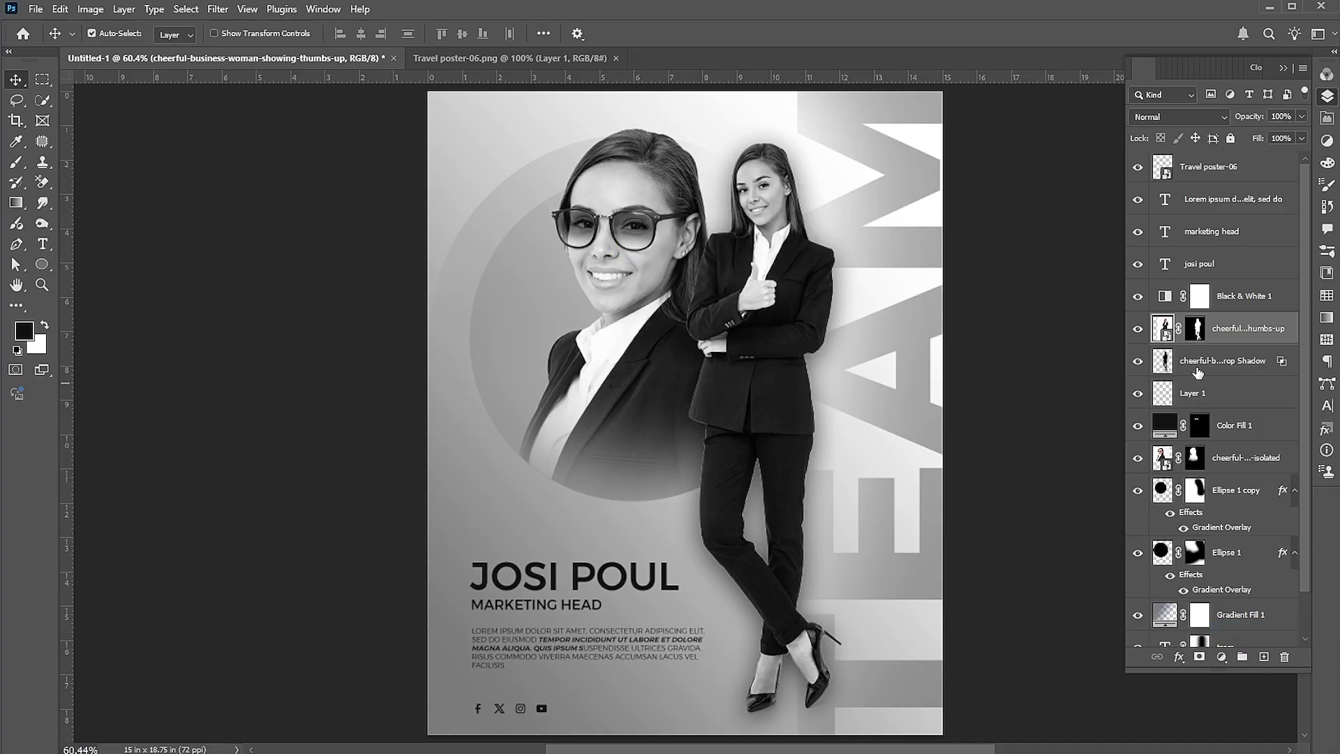
# Mask the drop-shadow layer and paint out the shadow around the woman's legs
pyautogui.click(1201, 364)
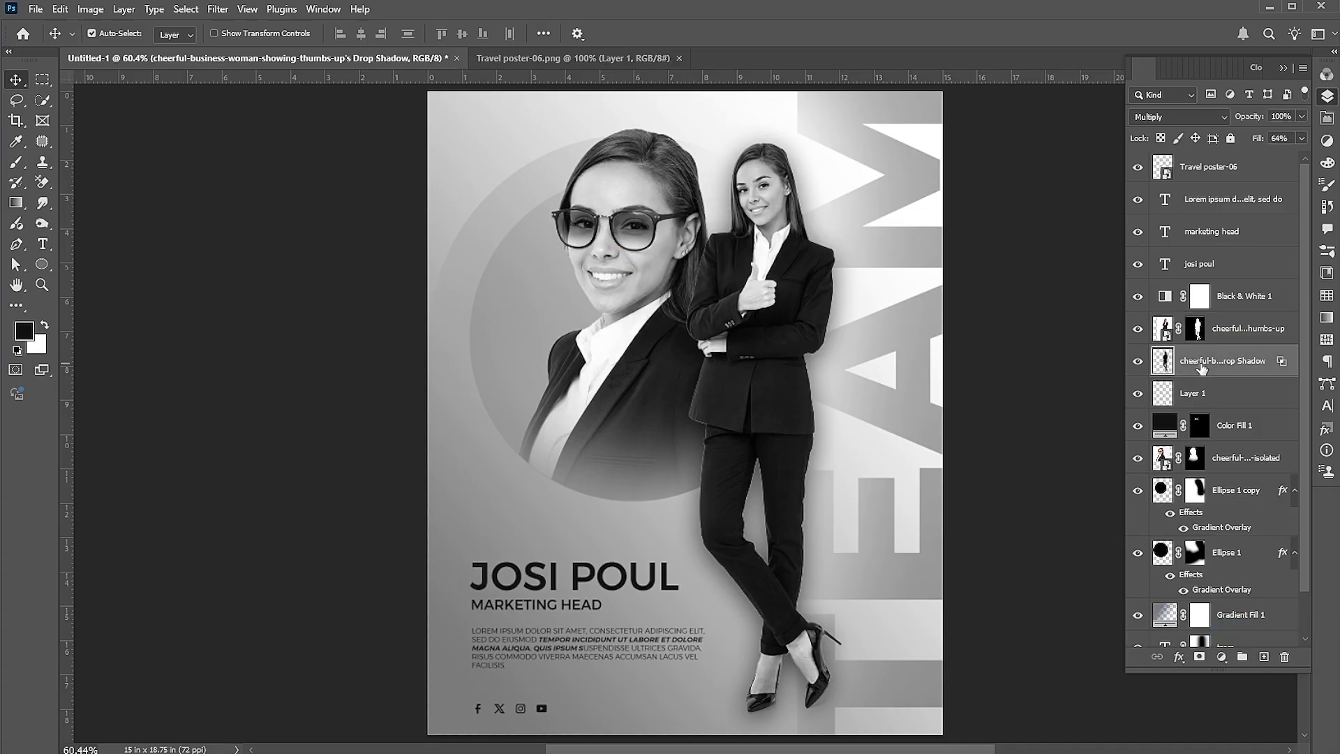
pyautogui.click(1199, 657)
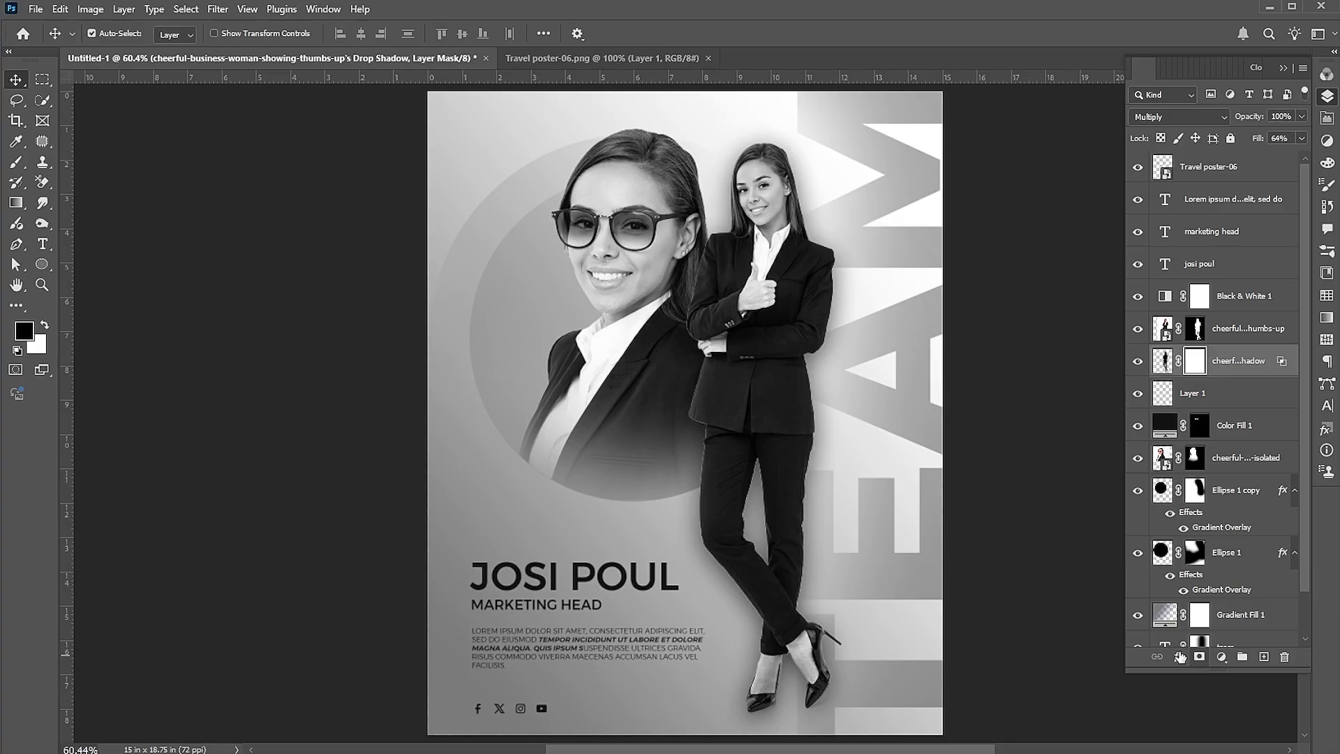
pyautogui.click(16, 162)
pyautogui.moveTo(747, 614); pyautogui.dragTo(790, 641)
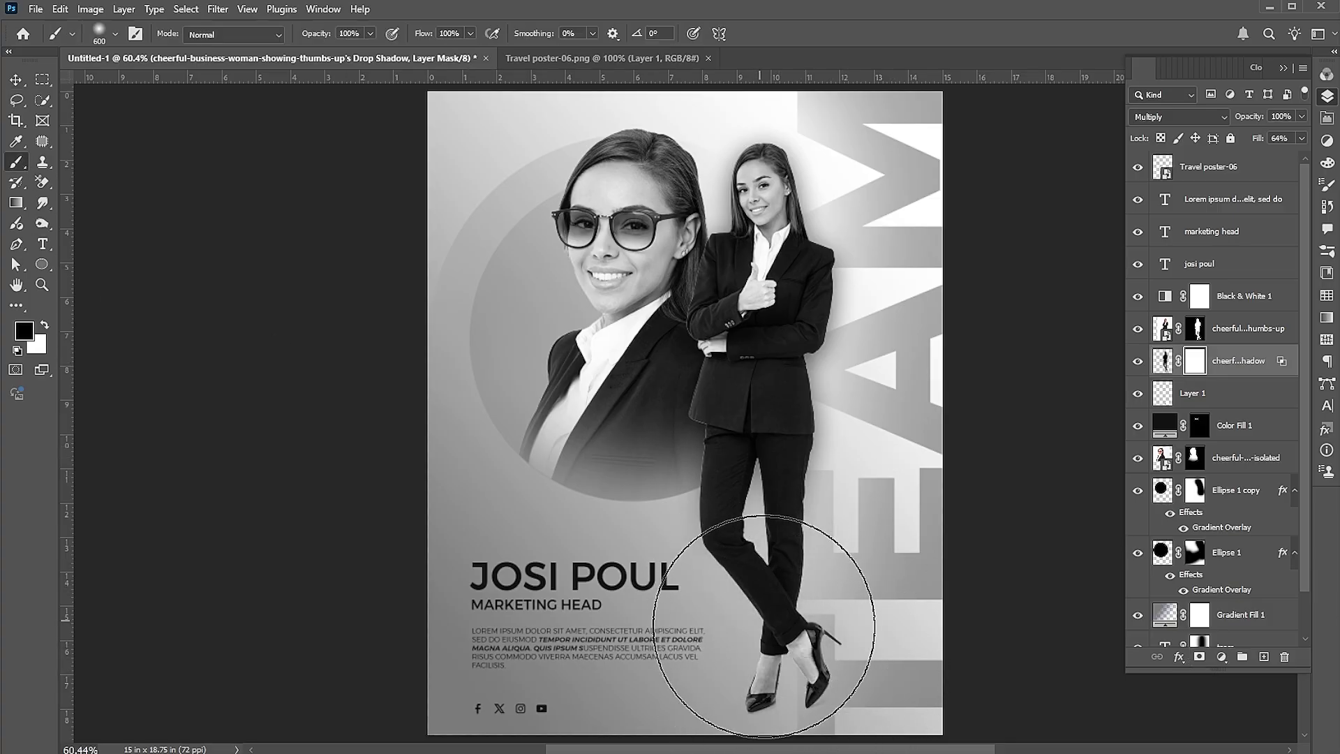
# Return to the Move tool and select the Black & White 1 adjustment's mask
pyautogui.press('v')
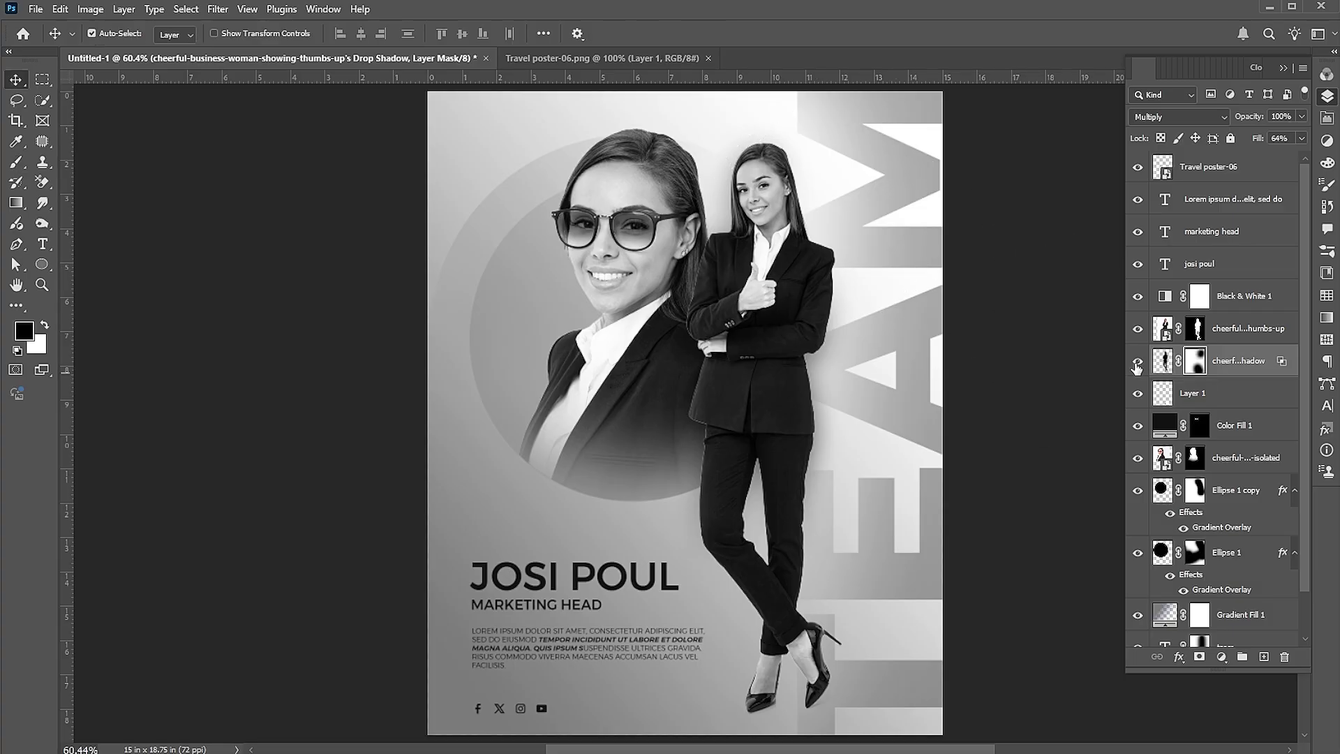
pyautogui.press('b')
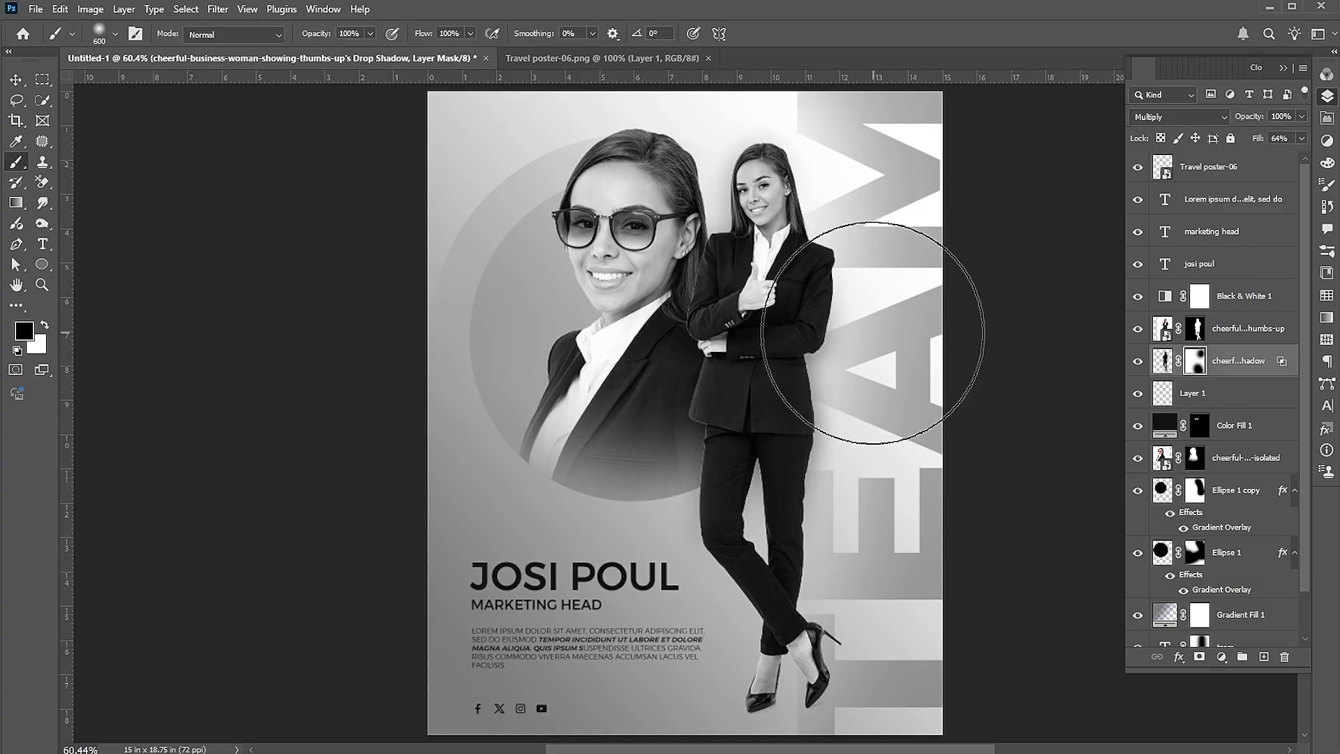
pyautogui.press('v')
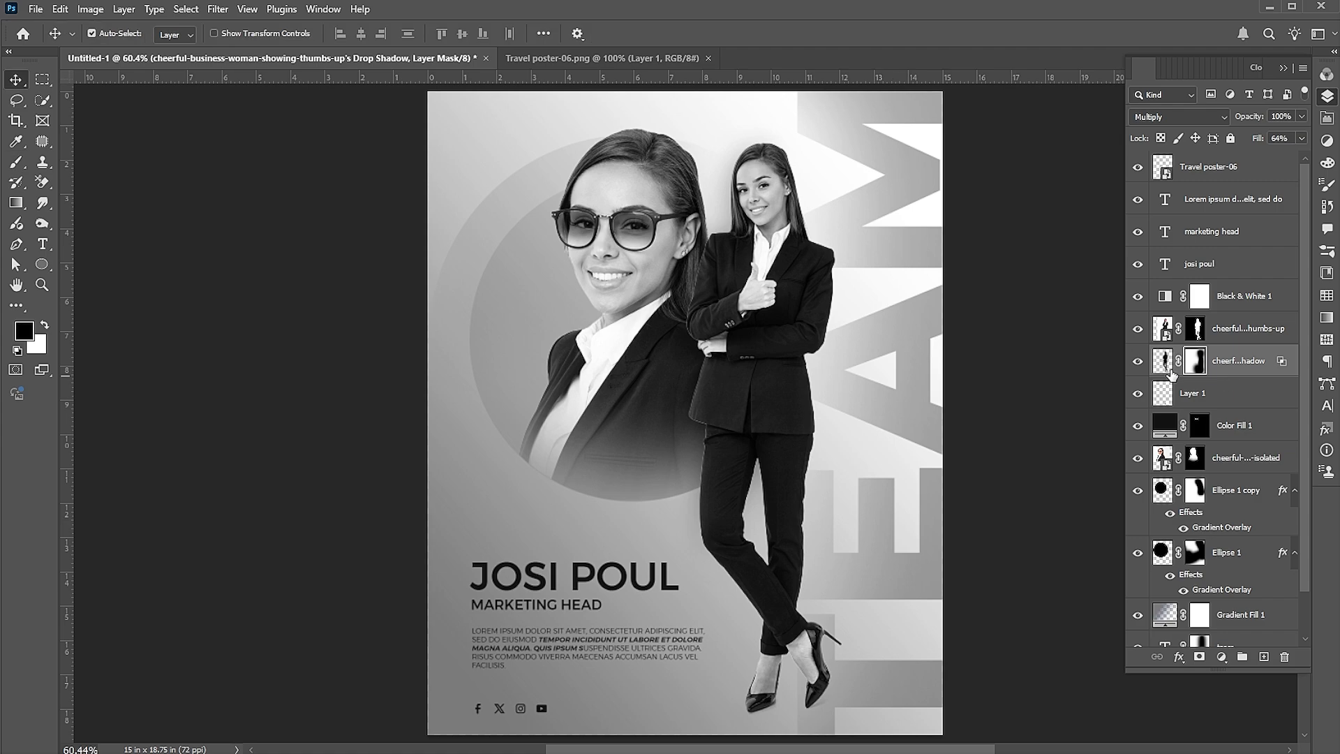
pyautogui.press('b')
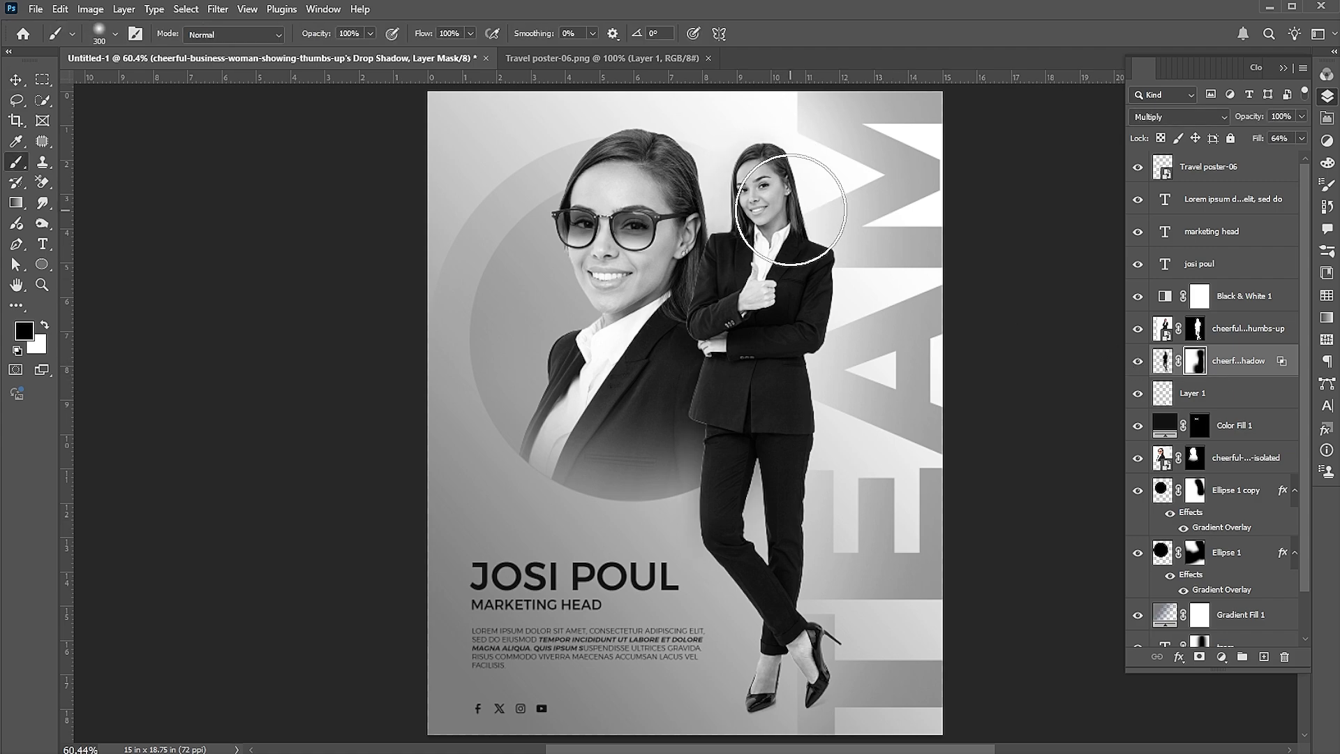
pyautogui.press('v')
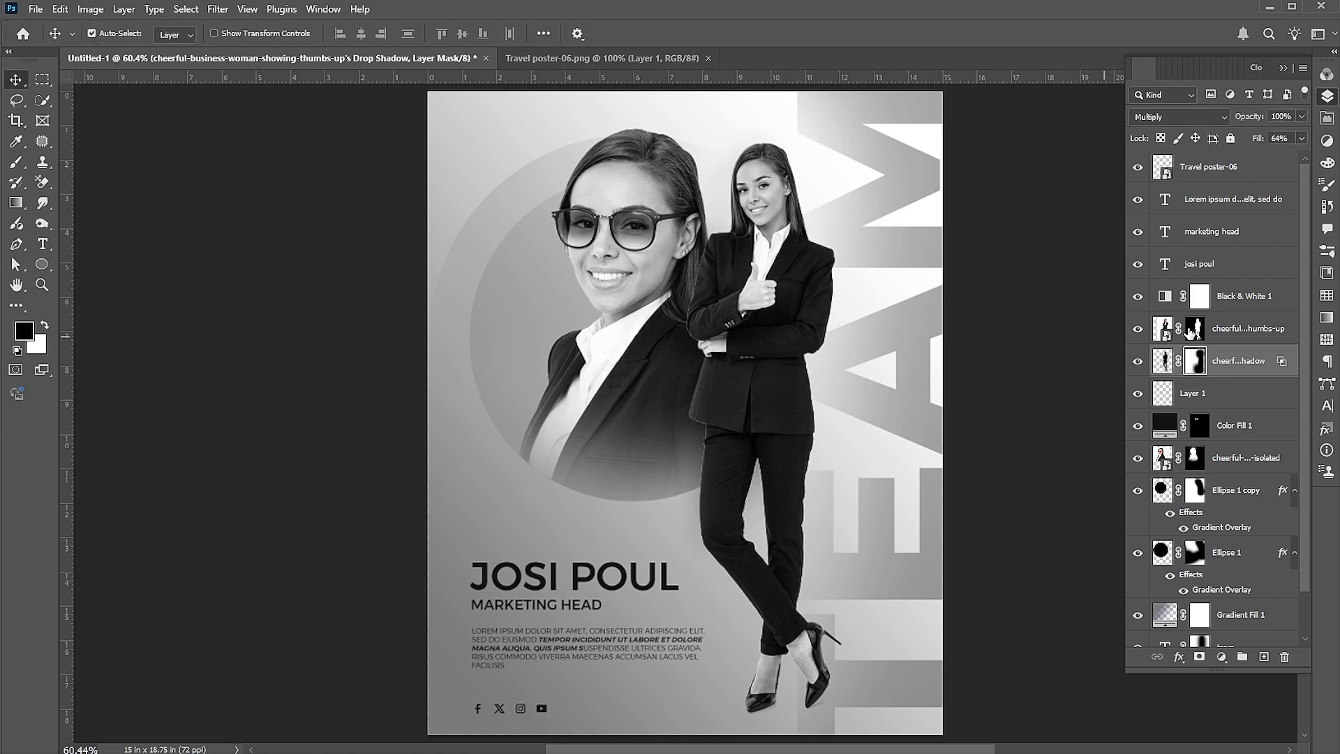
pyautogui.click(1198, 295)
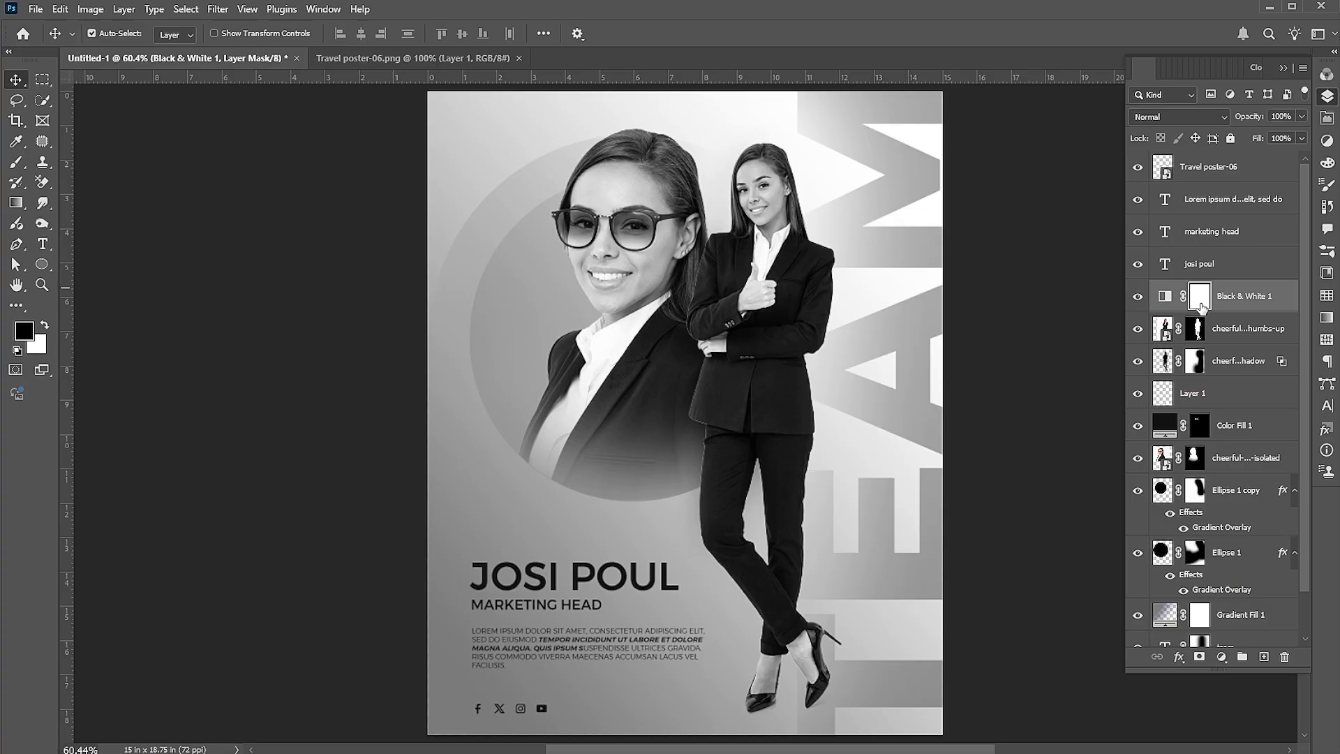
# Zoom in on the woman's face and paint her forehead on the Black & White 1 mask with a 30 px brush
pyautogui.press('z')
pyautogui.moveTo(813, 210); pyautogui.dragTo(898, 234)
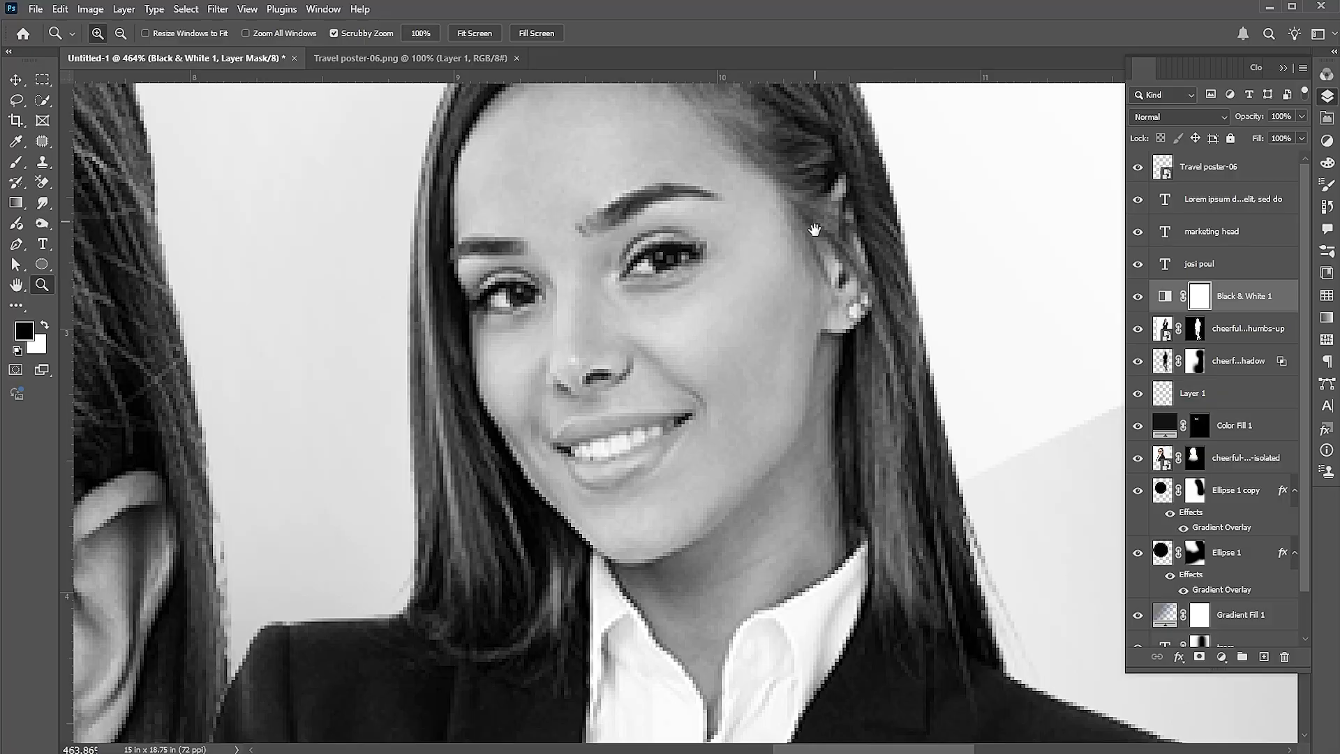
pyautogui.moveTo(814, 215); pyautogui.dragTo(819, 288)
pyautogui.click(16, 162)
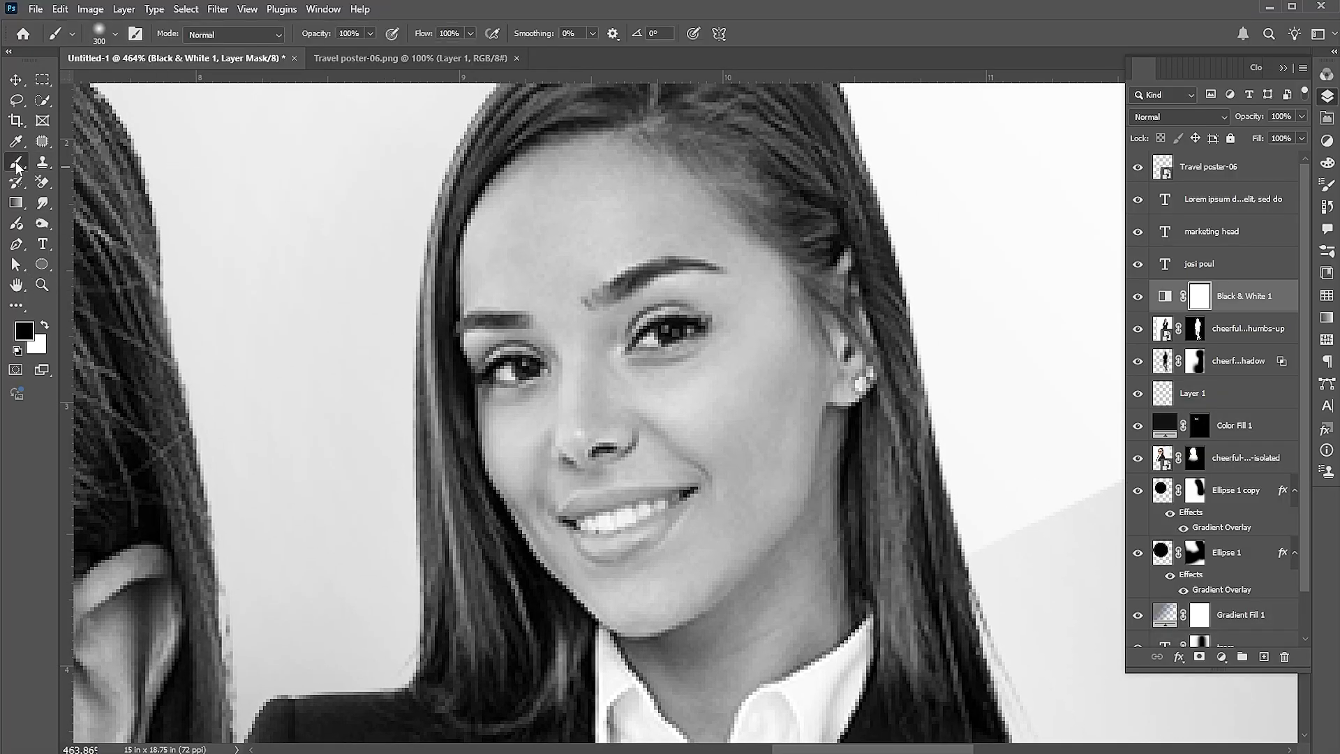
pyautogui.press('[')
pyautogui.press('[')
pyautogui.press('[')
pyautogui.press('[')
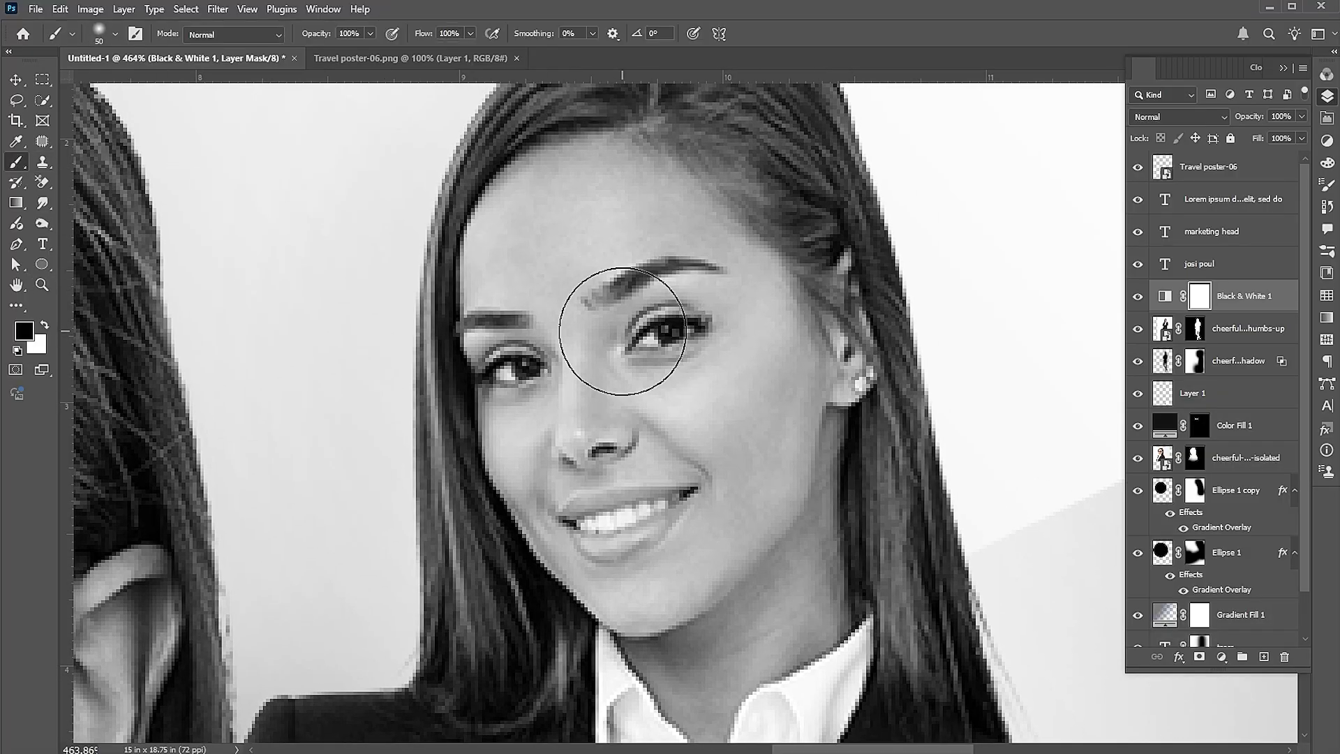
pyautogui.press('[')
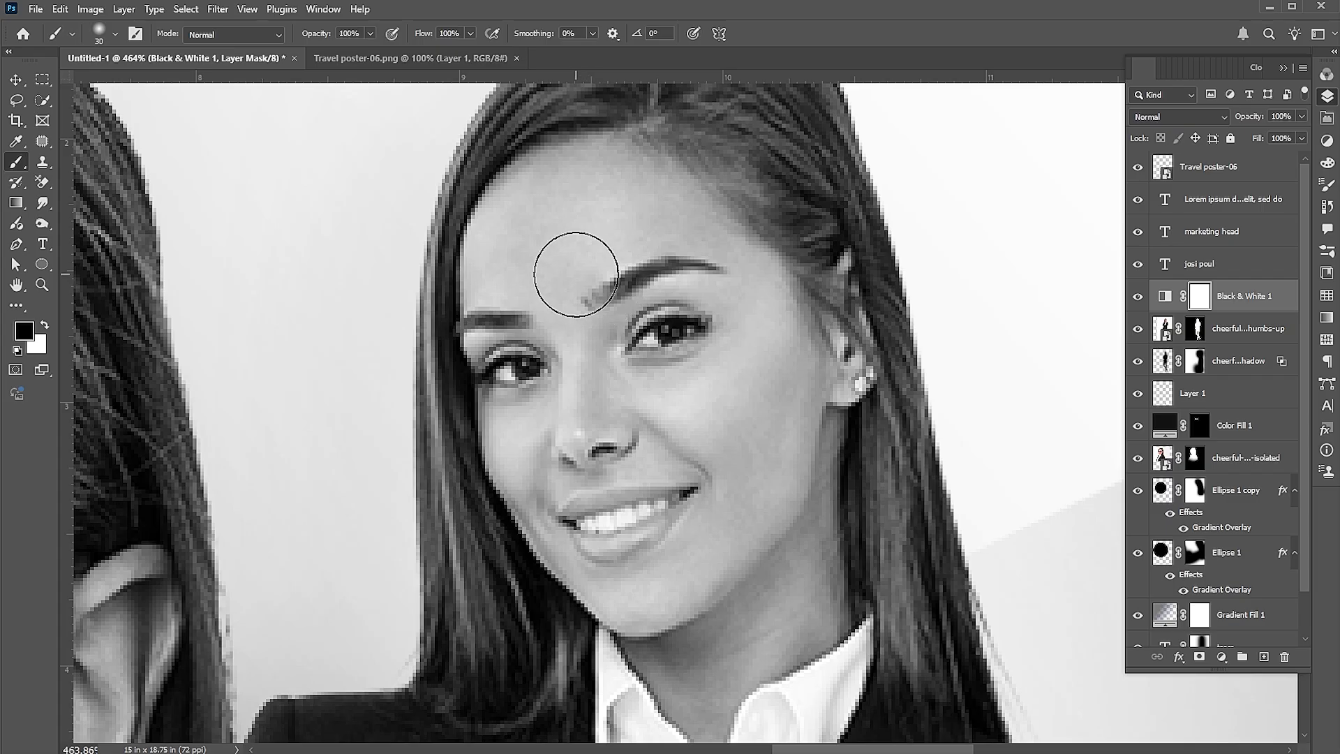